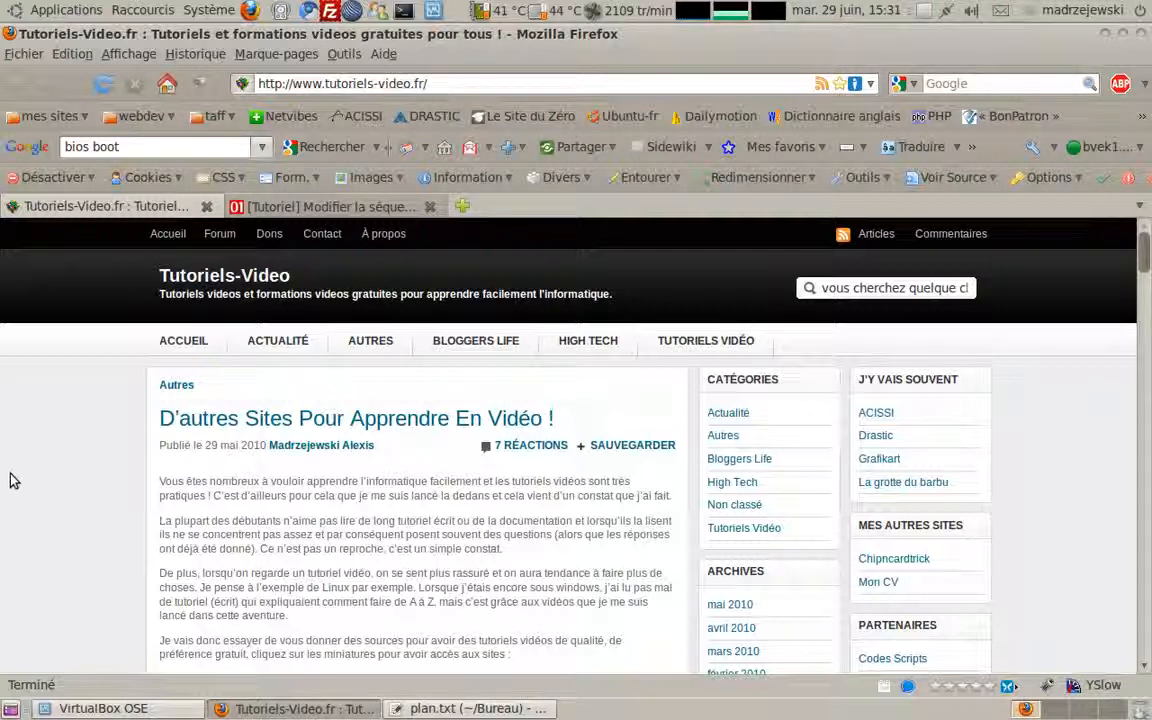
Step: Bring the gedit window with the plan.txt tutorial outline to the front
{"action": "left_click", "coordinate": [478, 708]}
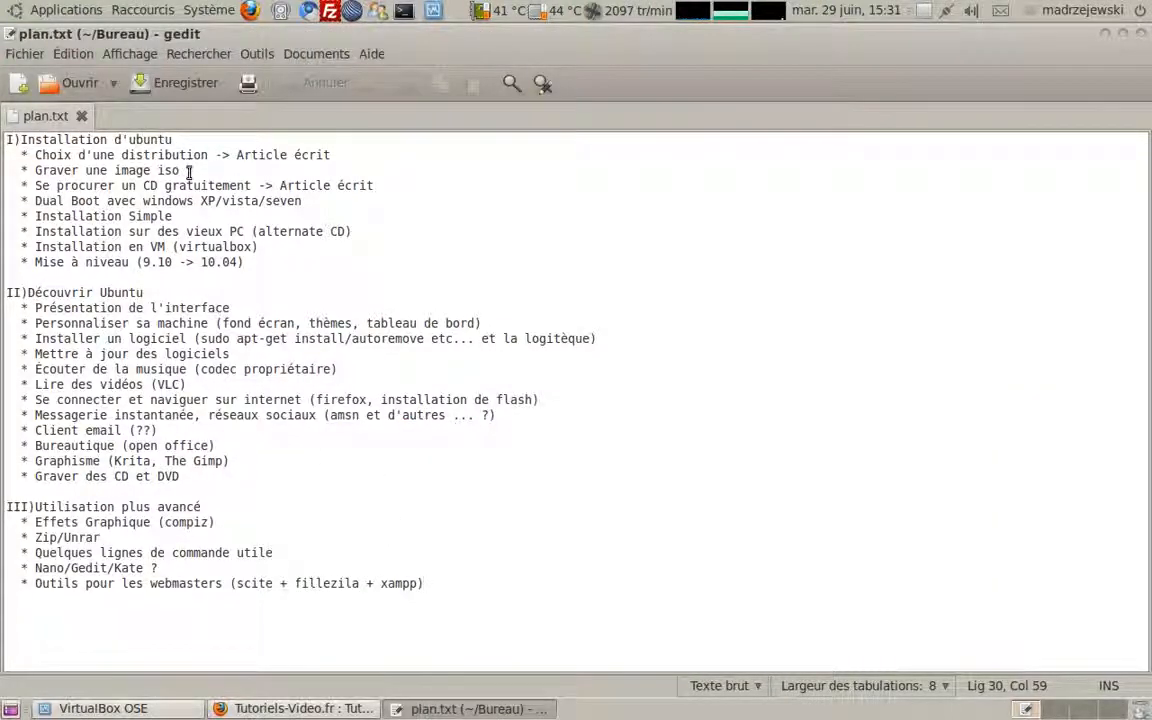
Step: Select the 'Graver une image iso' line, then close the plan.txt gedit window
{"action": "left_click_drag", "start_coordinate": [180, 170], "coordinate": [10, 175]}
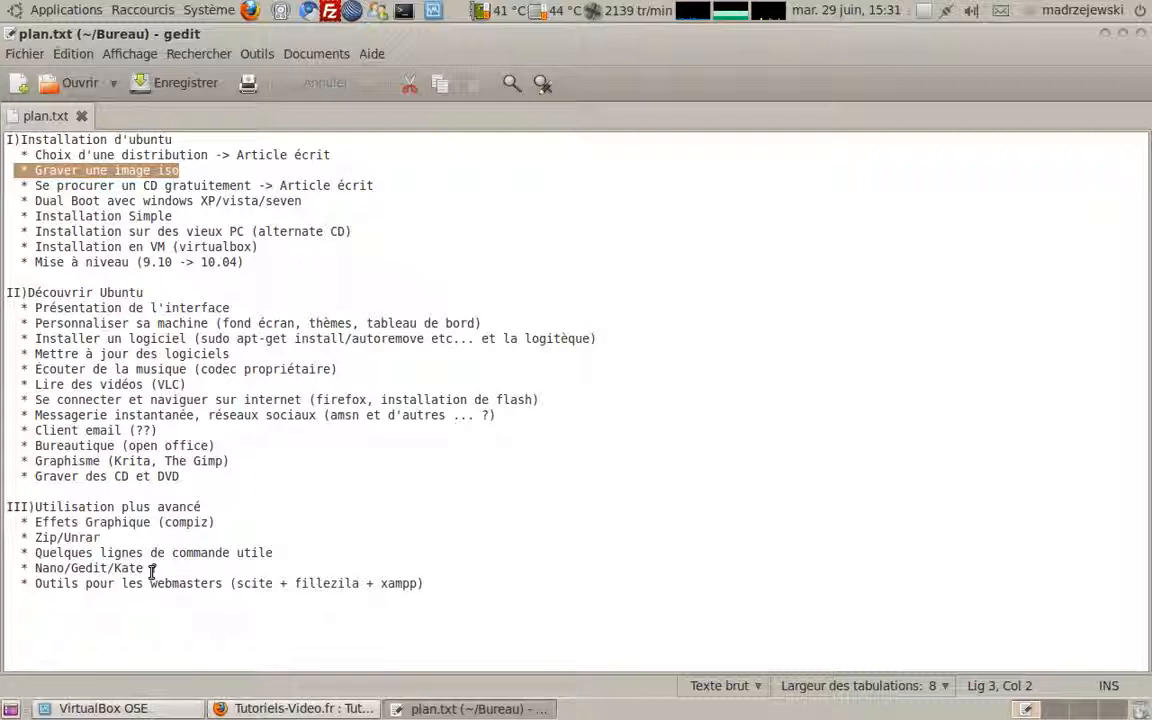
{"action": "left_click", "coordinate": [1141, 36]}
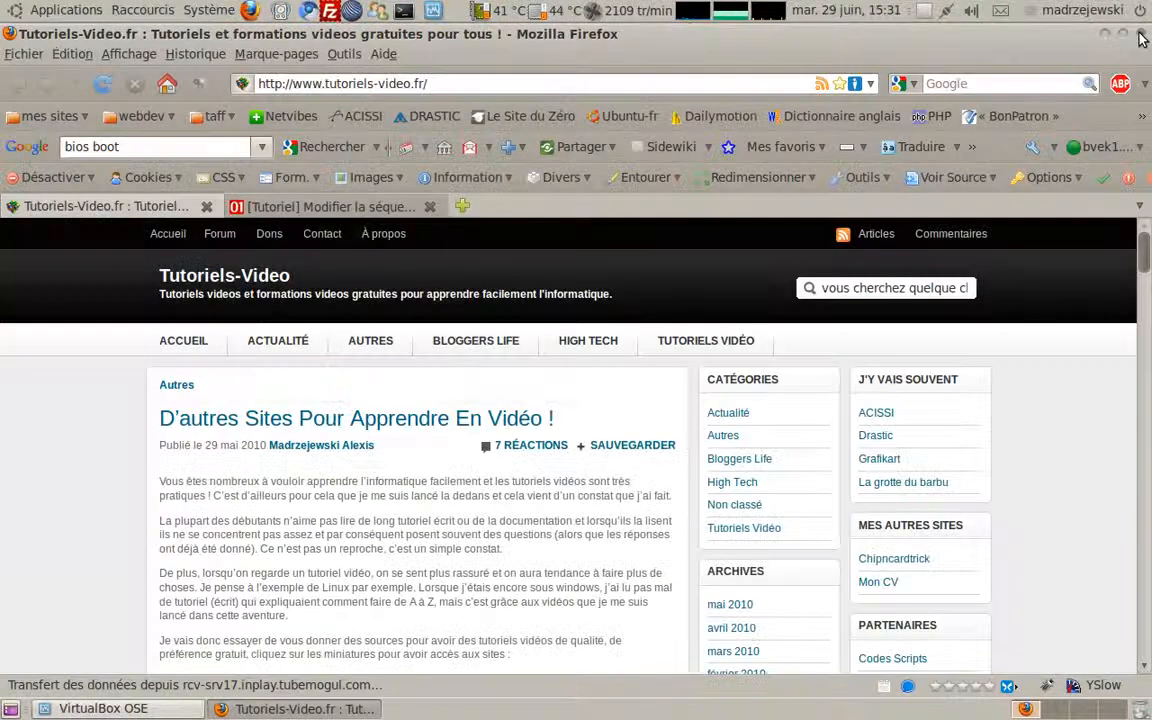
Step: Select the old 'bios boot' query in the Google toolbar search box
{"action": "mouse_move", "coordinate": [237, 485]}
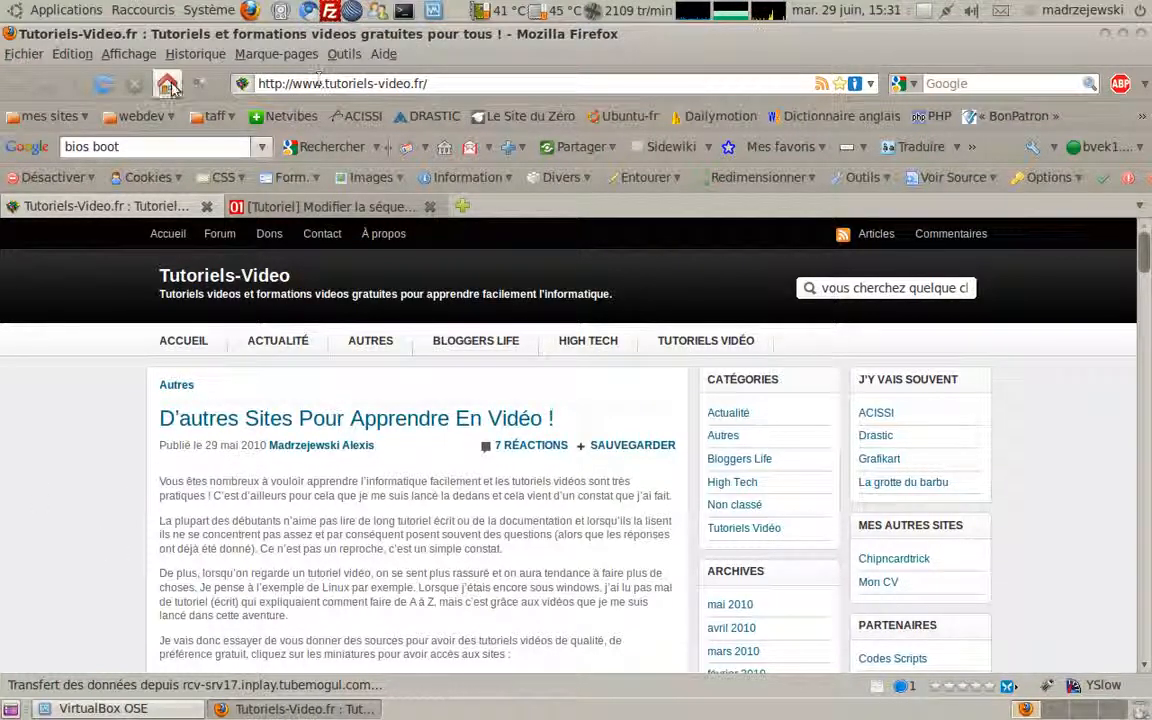
{"action": "left_click", "coordinate": [163, 146]}
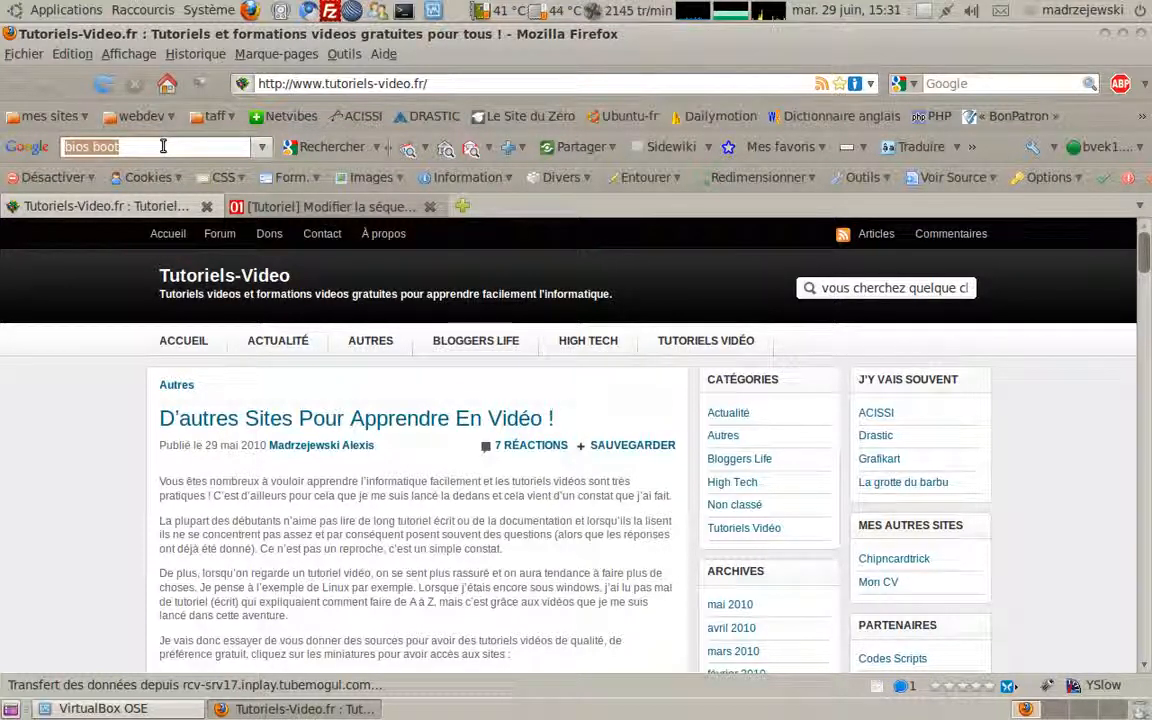
Step: Search Google for 'ubuntu' and open the first result, 'Accueil | Ubuntu-fr'
{"action": "type", "text": "ubuntu"}
{"action": "key", "text": "Return"}
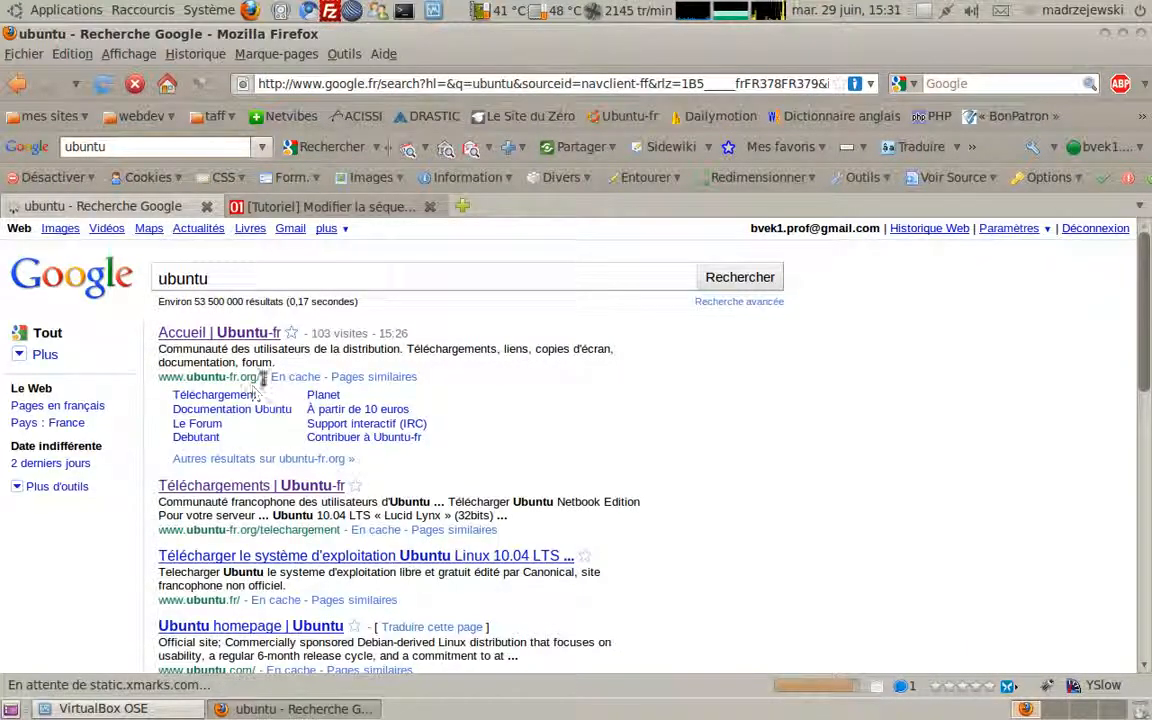
{"action": "left_click_drag", "start_coordinate": [259, 377], "coordinate": [155, 385]}
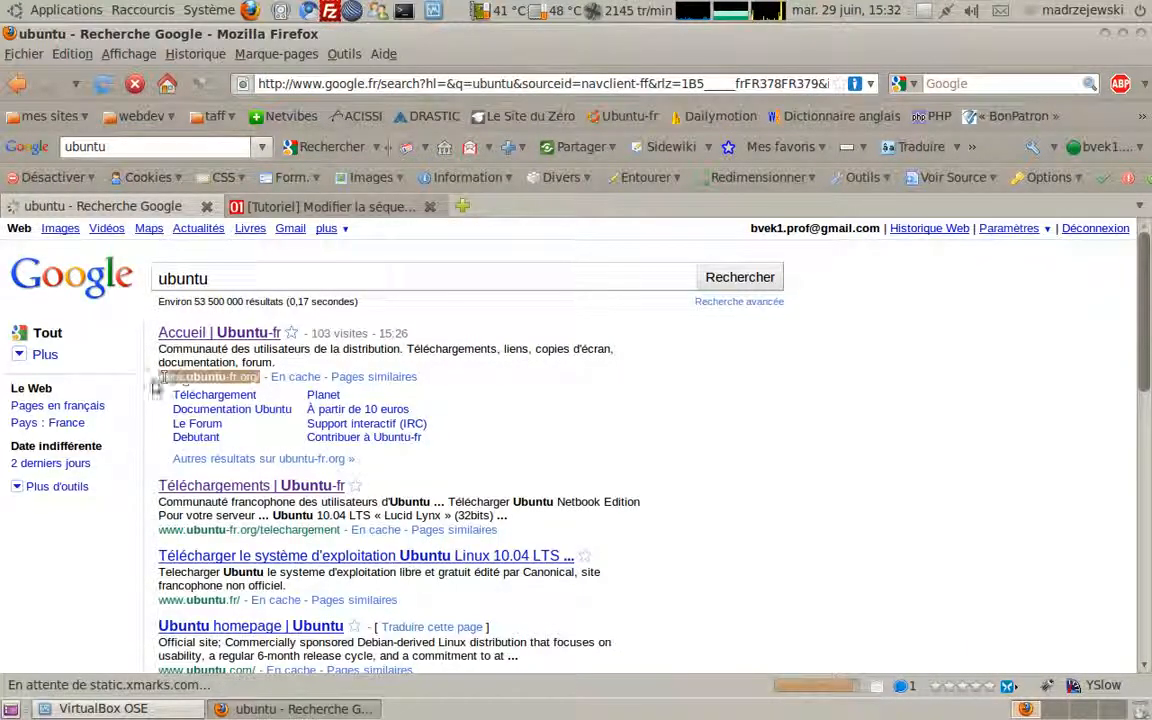
{"action": "left_click", "coordinate": [229, 335]}
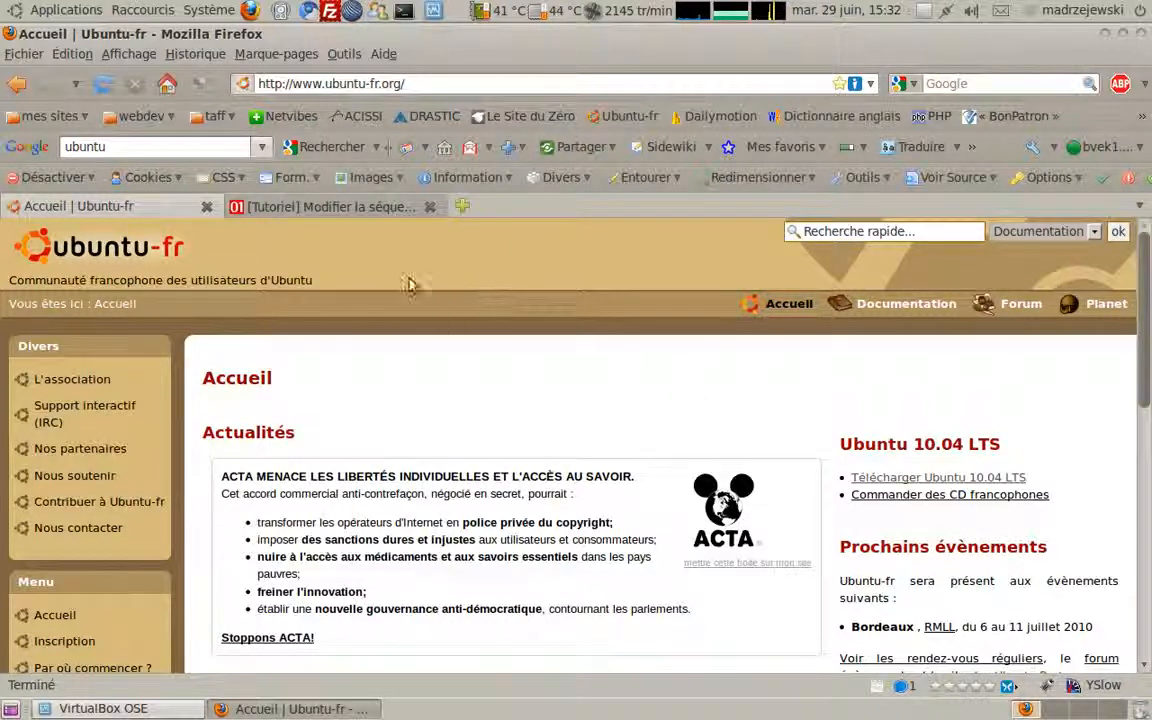
Step: Go to the Ubuntu-fr Téléchargement page offering Ubuntu 10.04 LTS « Lucid Lynx » (32bits)
{"action": "scroll", "coordinate": [475, 340], "scroll_direction": "down", "scroll_amount": 1}
{"action": "scroll", "coordinate": [475, 340], "scroll_direction": "down", "scroll_amount": 2}
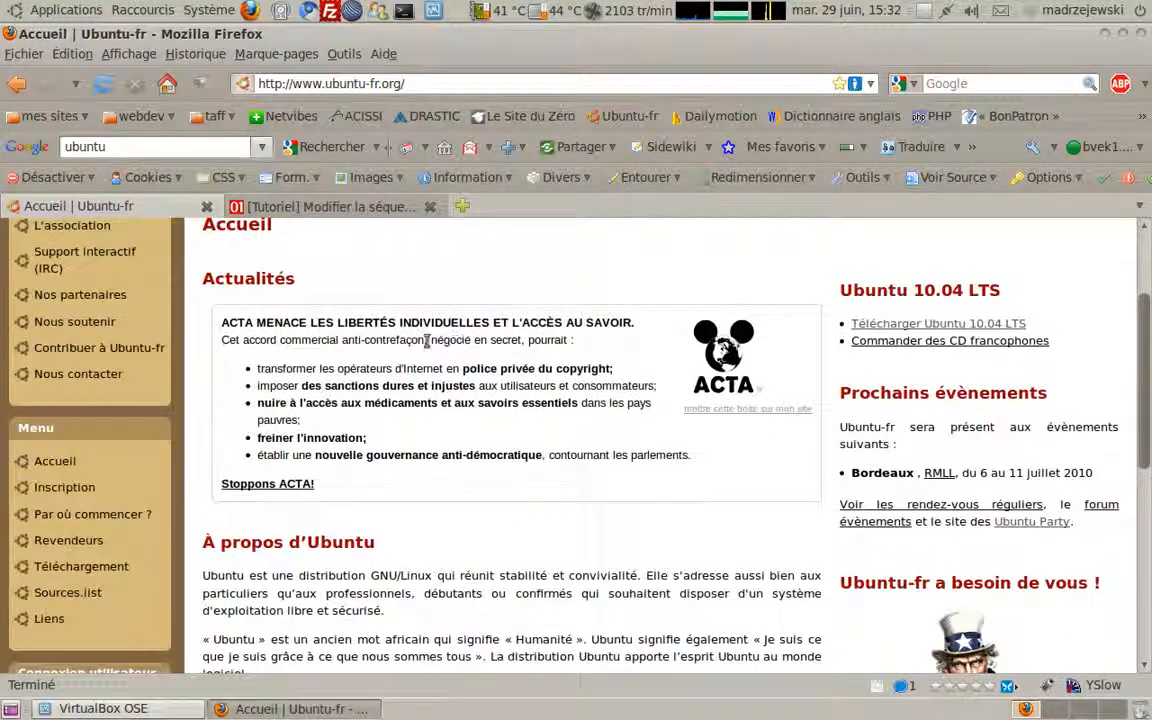
{"action": "left_click", "coordinate": [84, 567]}
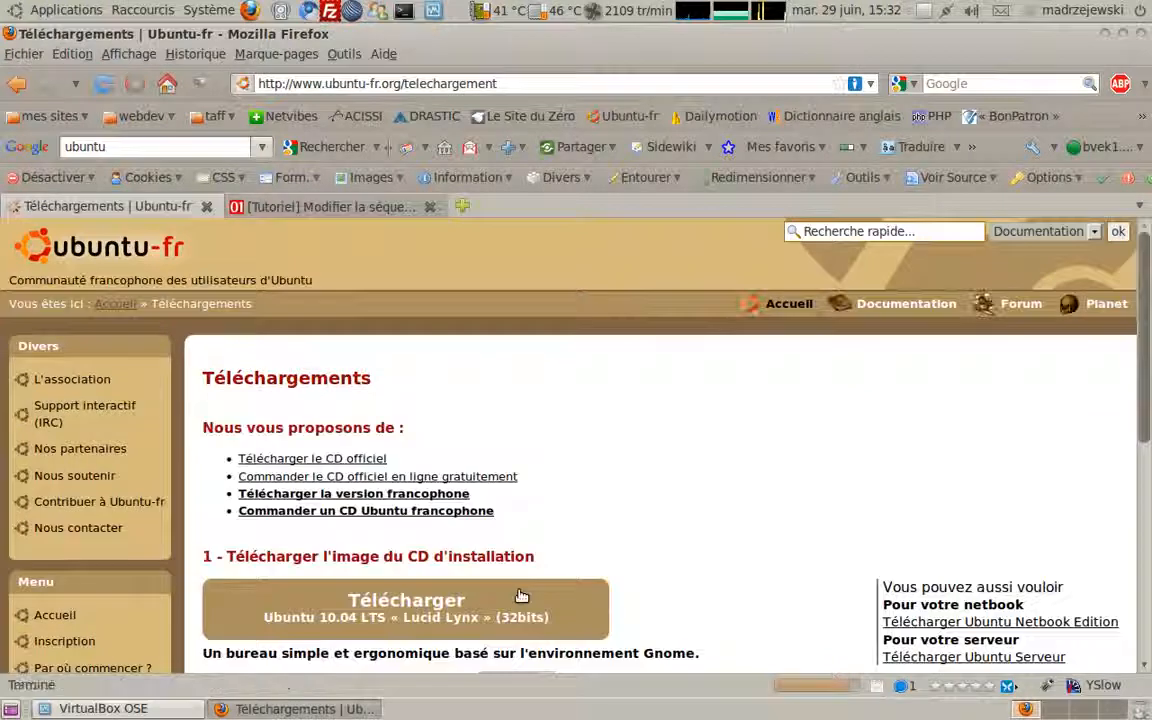
{"action": "scroll", "coordinate": [473, 510], "scroll_direction": "down", "scroll_amount": 4}
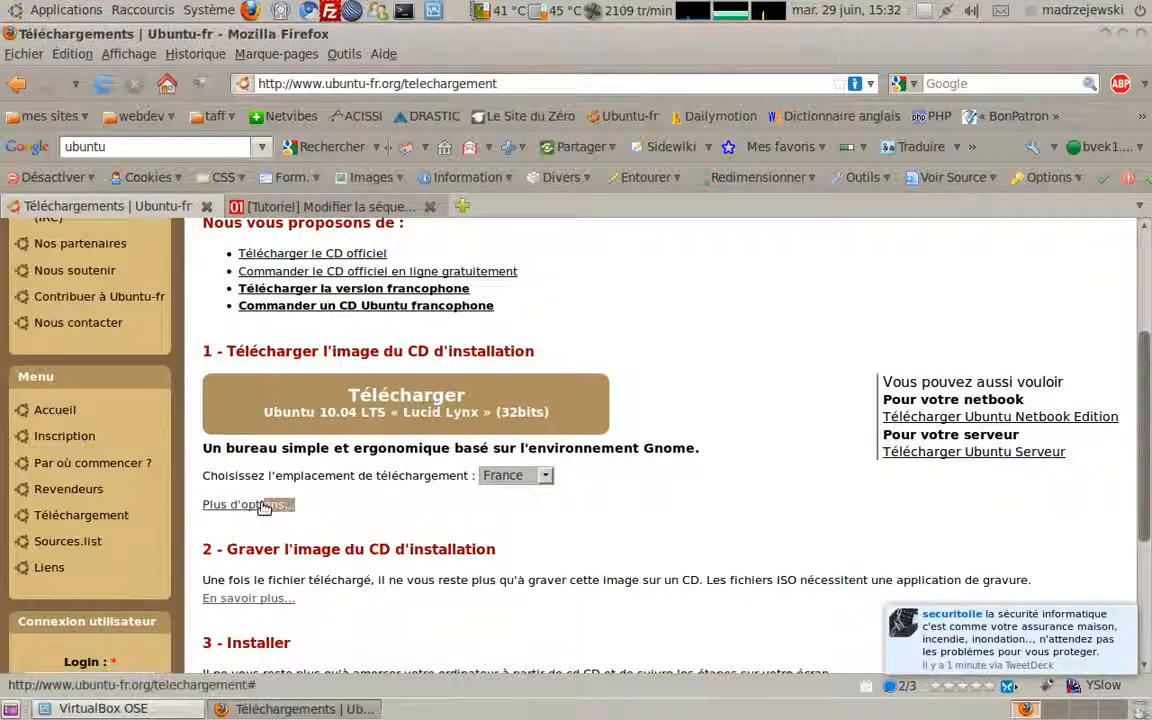
Step: Expand 'Plus d'options...' and pick the Alternate CD for Ubuntu 10.04 LTS (32bits)
{"action": "left_click", "coordinate": [229, 506]}
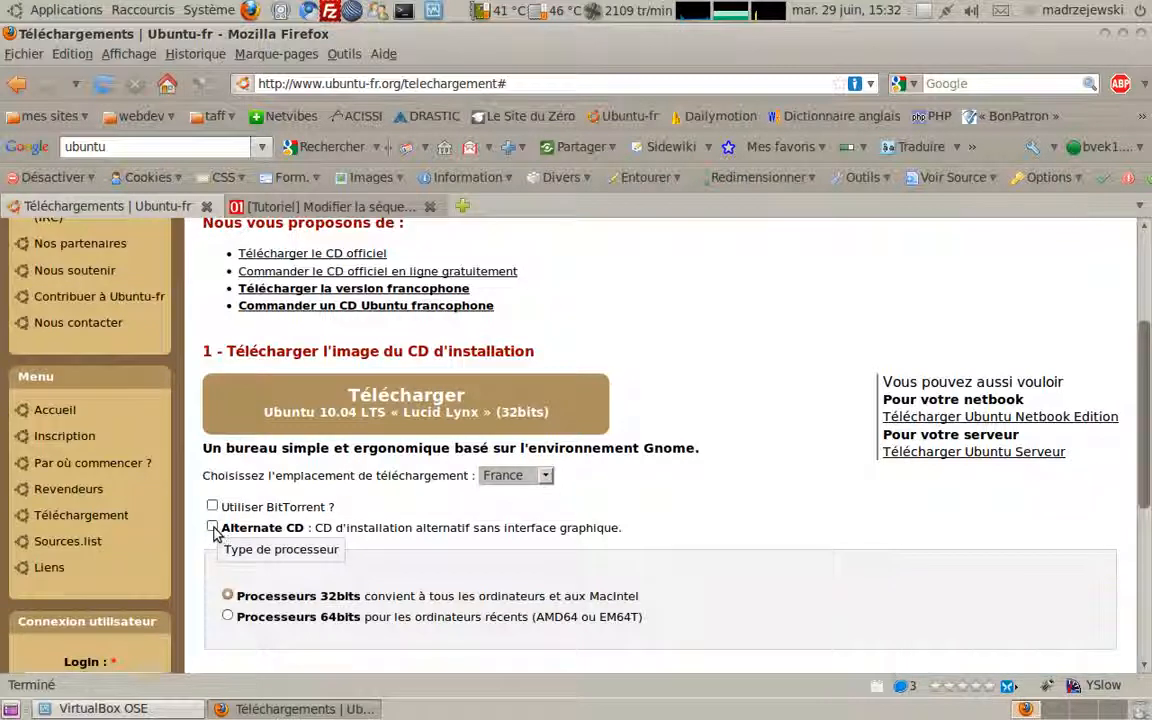
{"action": "left_click", "coordinate": [211, 527]}
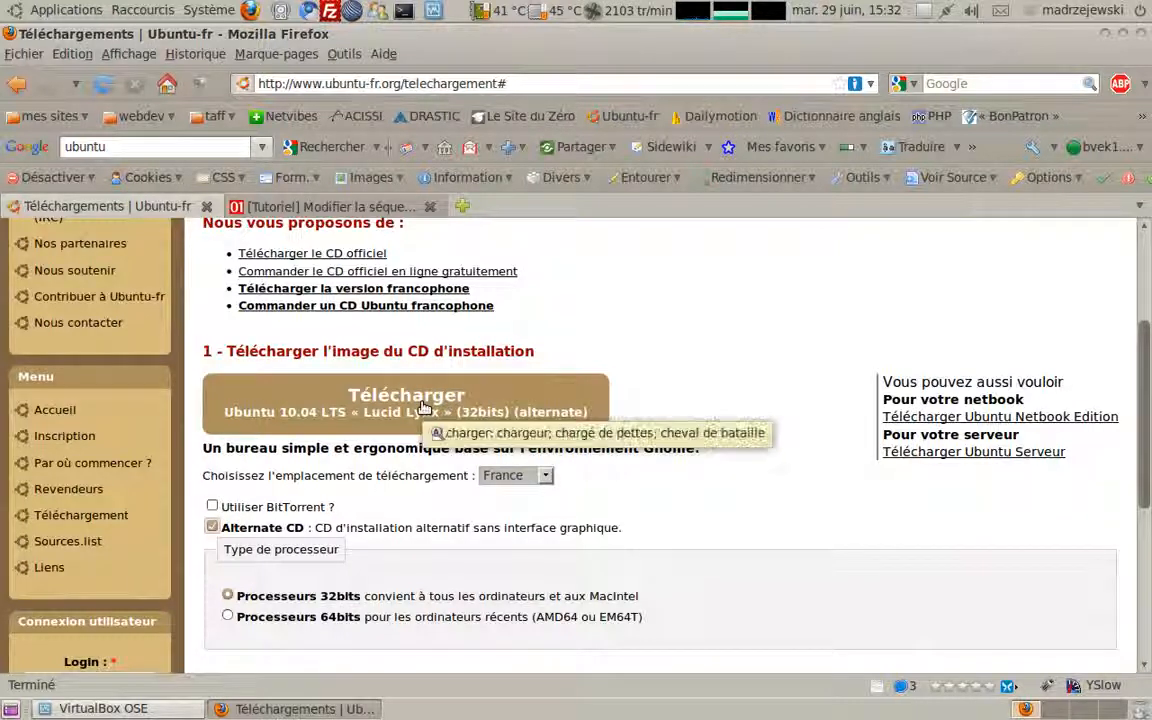
{"action": "mouse_move", "coordinate": [430, 406]}
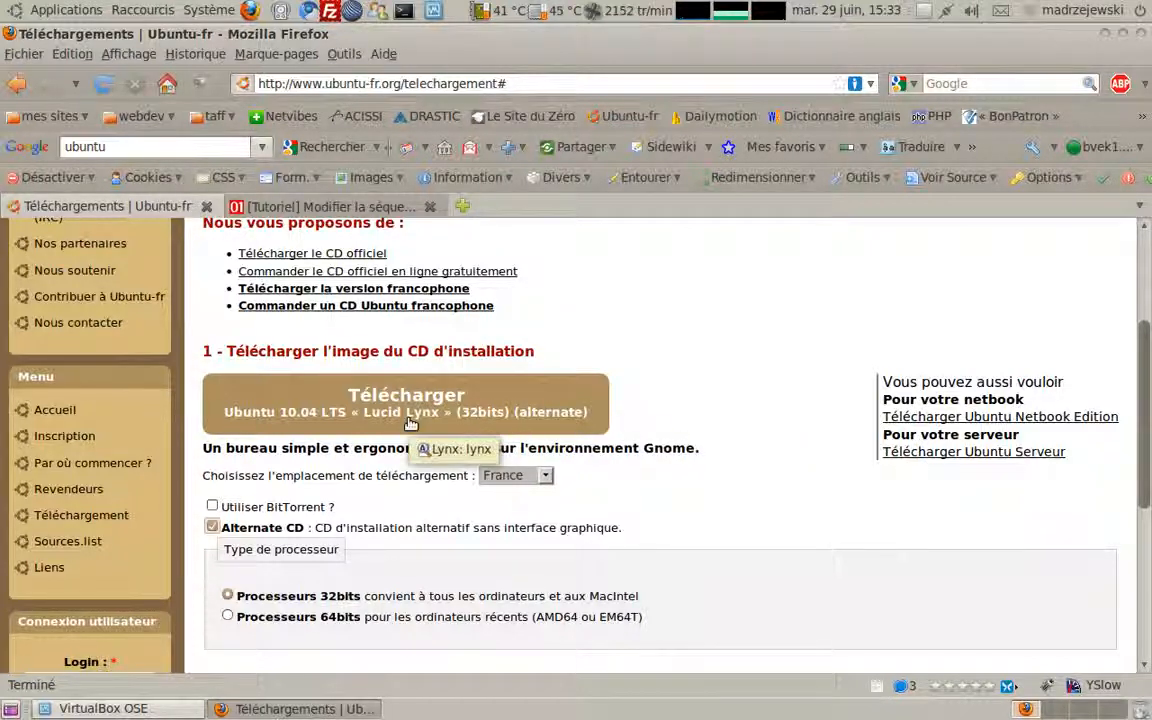
{"action": "mouse_move", "coordinate": [499, 540]}
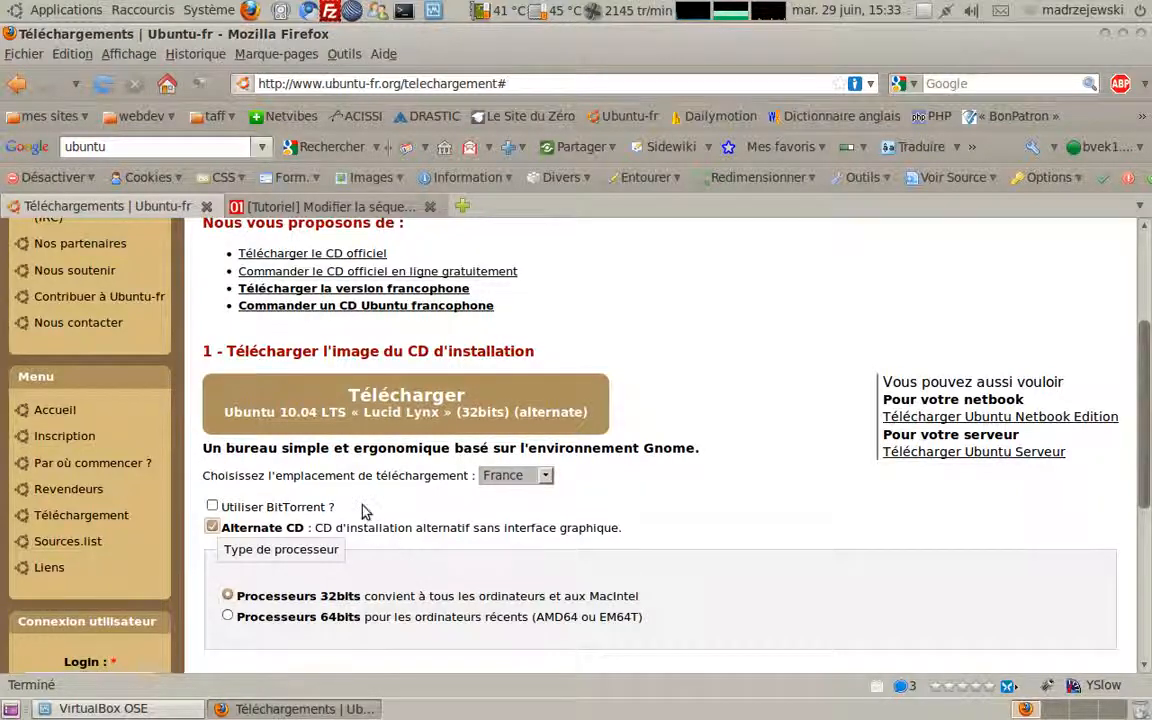
Step: Open the Xubuntu download page in a new tab and view it
{"action": "scroll", "coordinate": [340, 492], "scroll_direction": "down", "scroll_amount": 5}
{"action": "scroll", "coordinate": [337, 492], "scroll_direction": "down", "scroll_amount": 2}
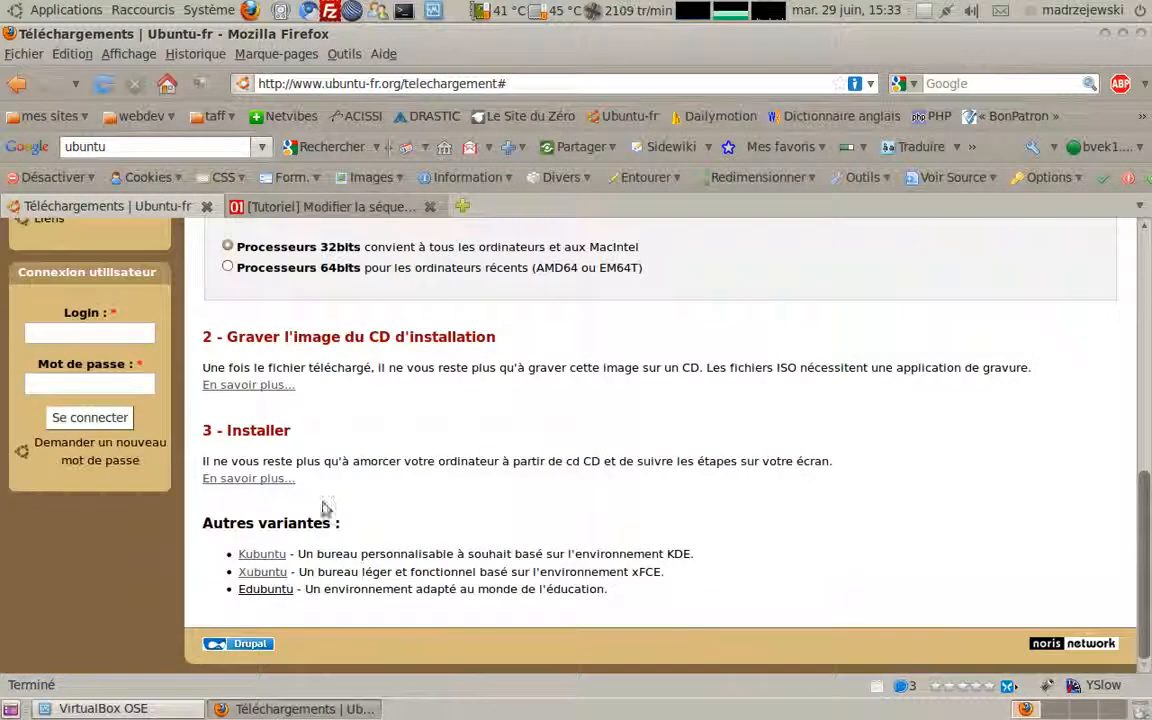
{"action": "middle_click", "coordinate": [257, 573]}
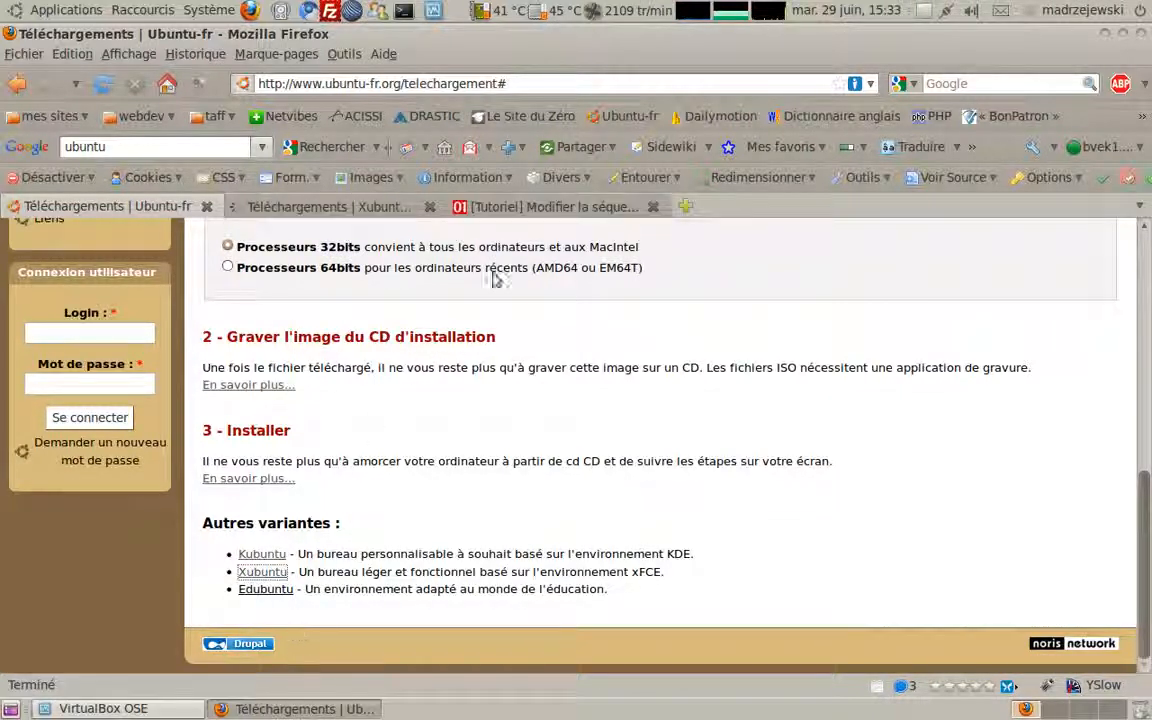
{"action": "left_click", "coordinate": [365, 205]}
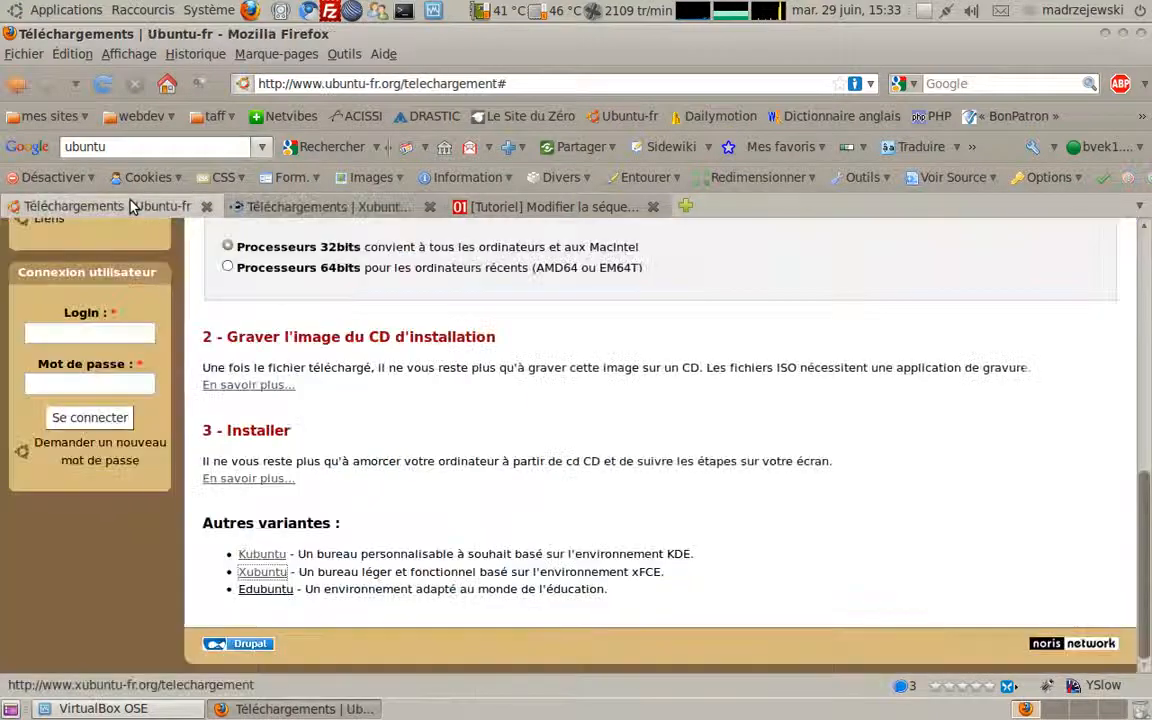
{"action": "left_click", "coordinate": [120, 203]}
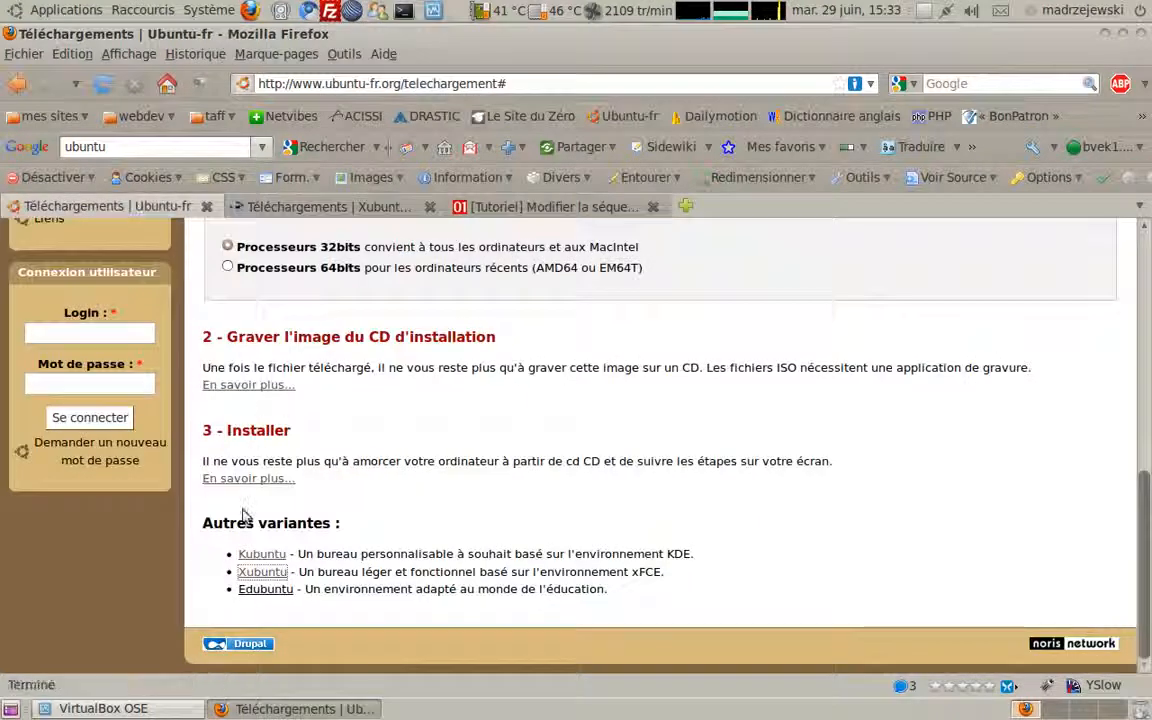
{"action": "left_click", "coordinate": [375, 207]}
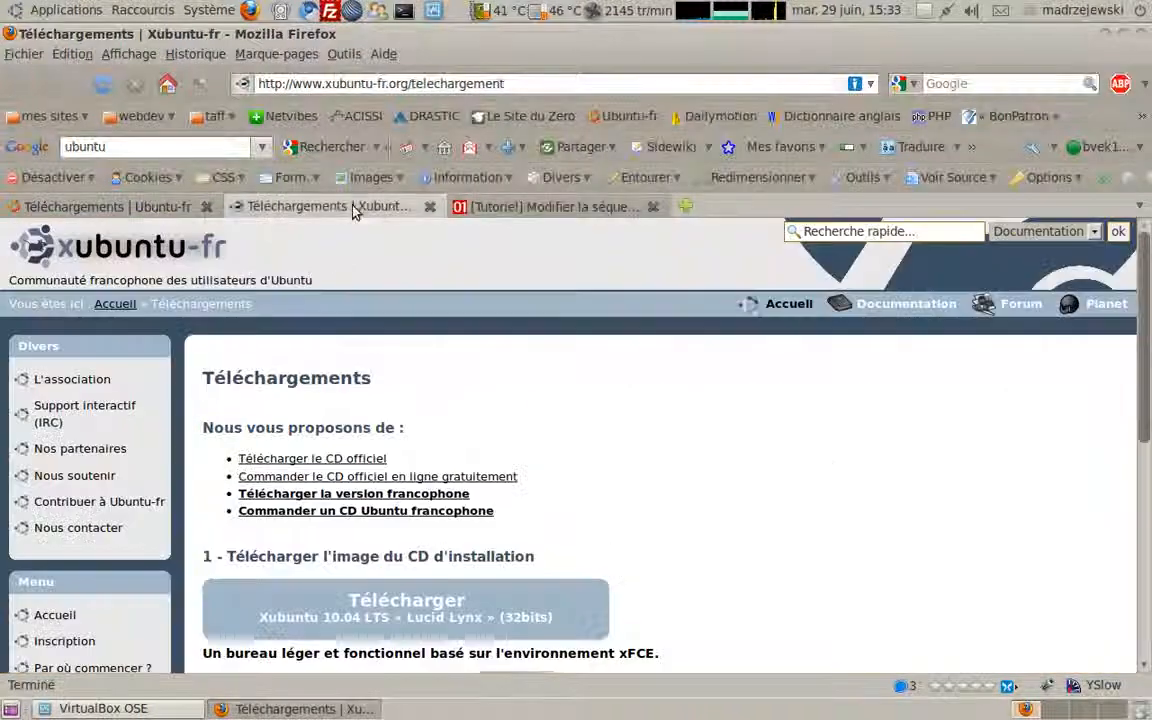
Step: Choose the Alternate CD option under 'Plus d'options' on the Xubuntu download page
{"action": "scroll", "coordinate": [370, 555], "scroll_direction": "down", "scroll_amount": 3}
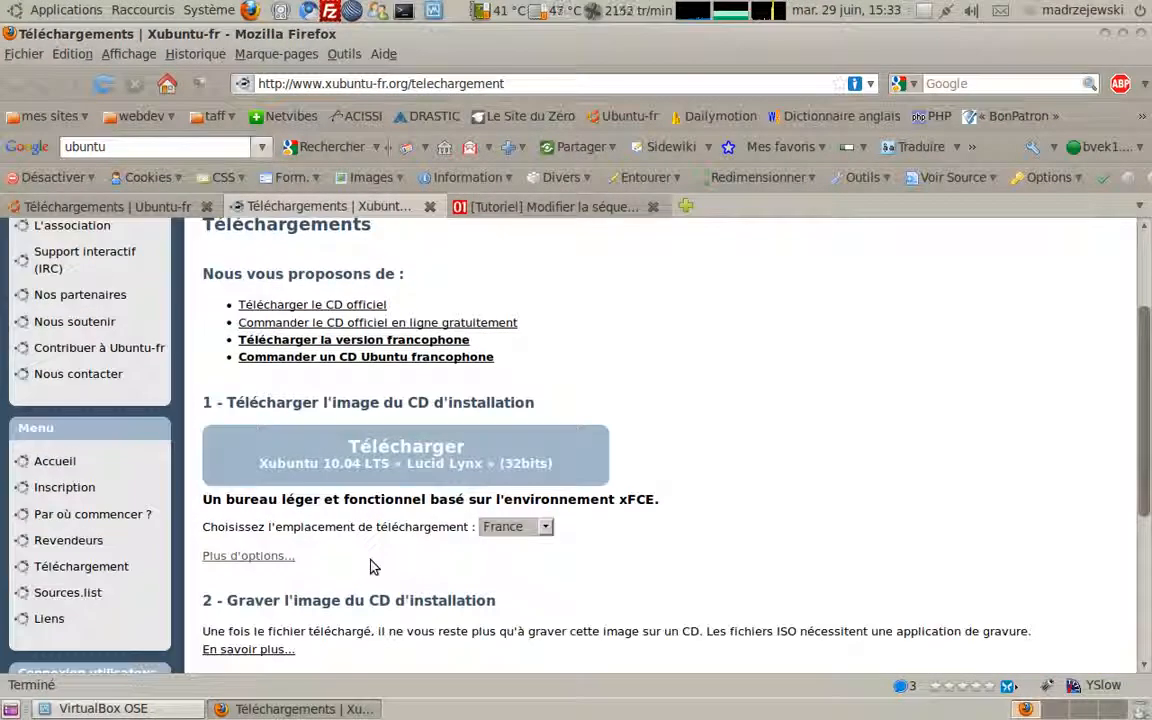
{"action": "left_click", "coordinate": [132, 204]}
{"action": "left_click", "coordinate": [373, 206]}
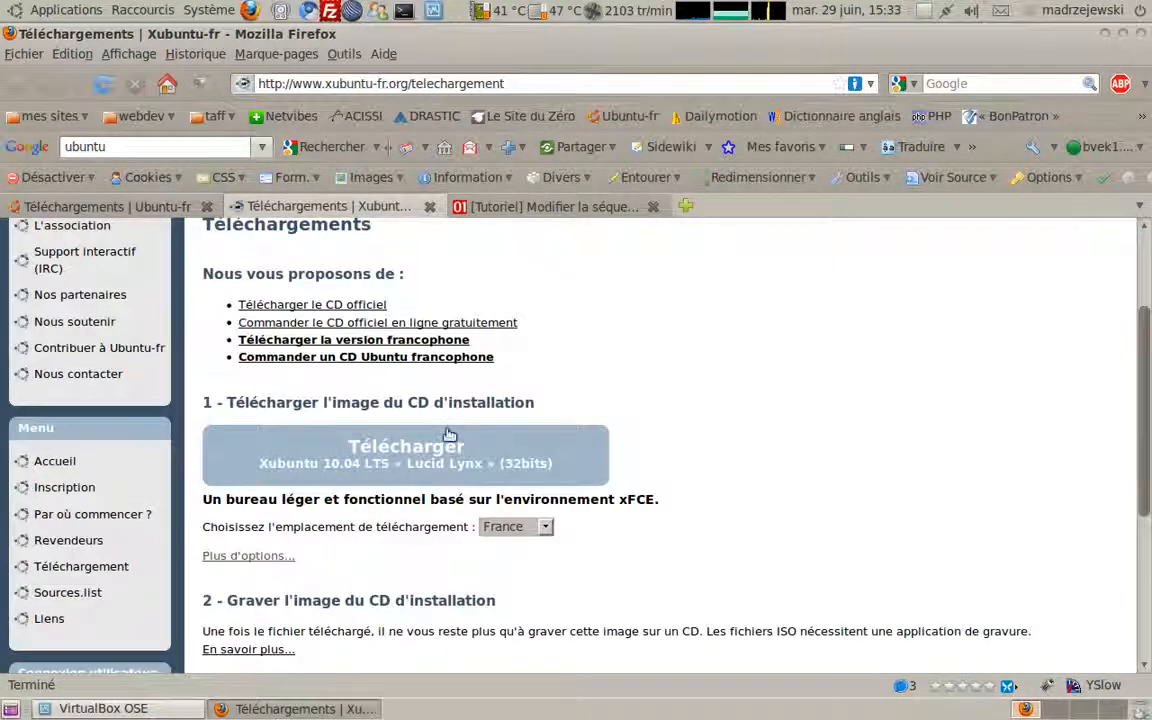
{"action": "left_click", "coordinate": [258, 556]}
{"action": "scroll", "coordinate": [235, 560], "scroll_direction": "down", "scroll_amount": 4}
{"action": "left_click", "coordinate": [212, 527]}
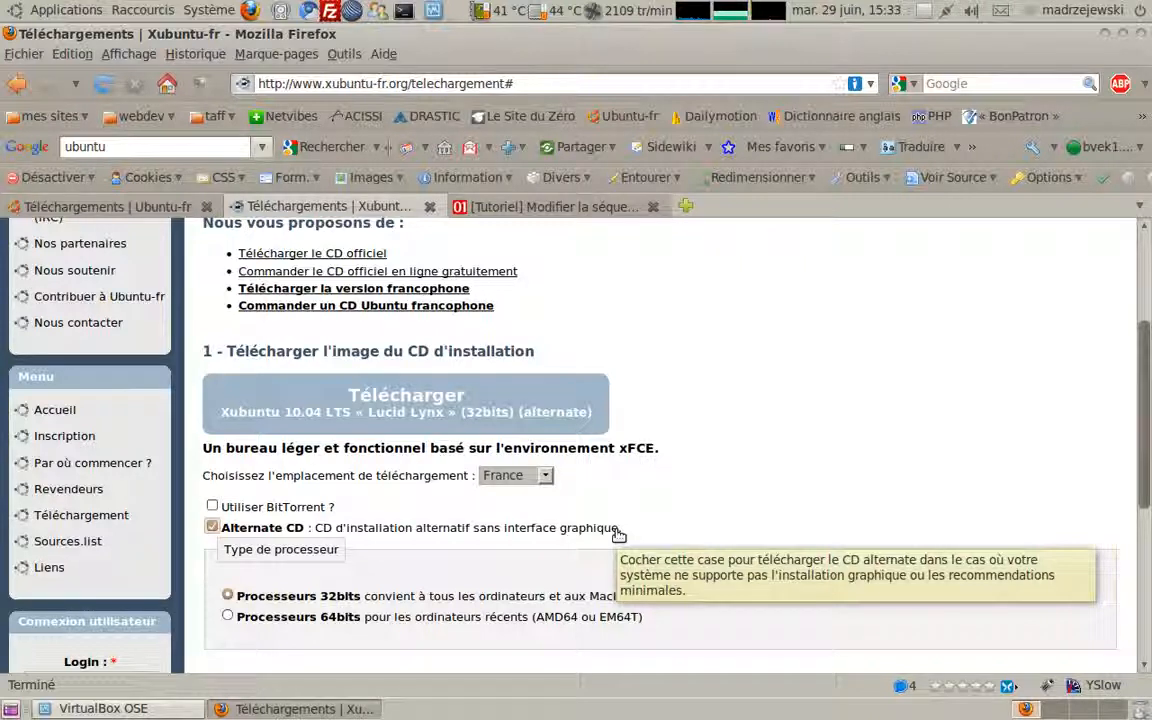
Step: Return to the Ubuntu-fr download tab and minimize Firefox to reveal VirtualBox OSE
{"action": "left_click", "coordinate": [156, 210]}
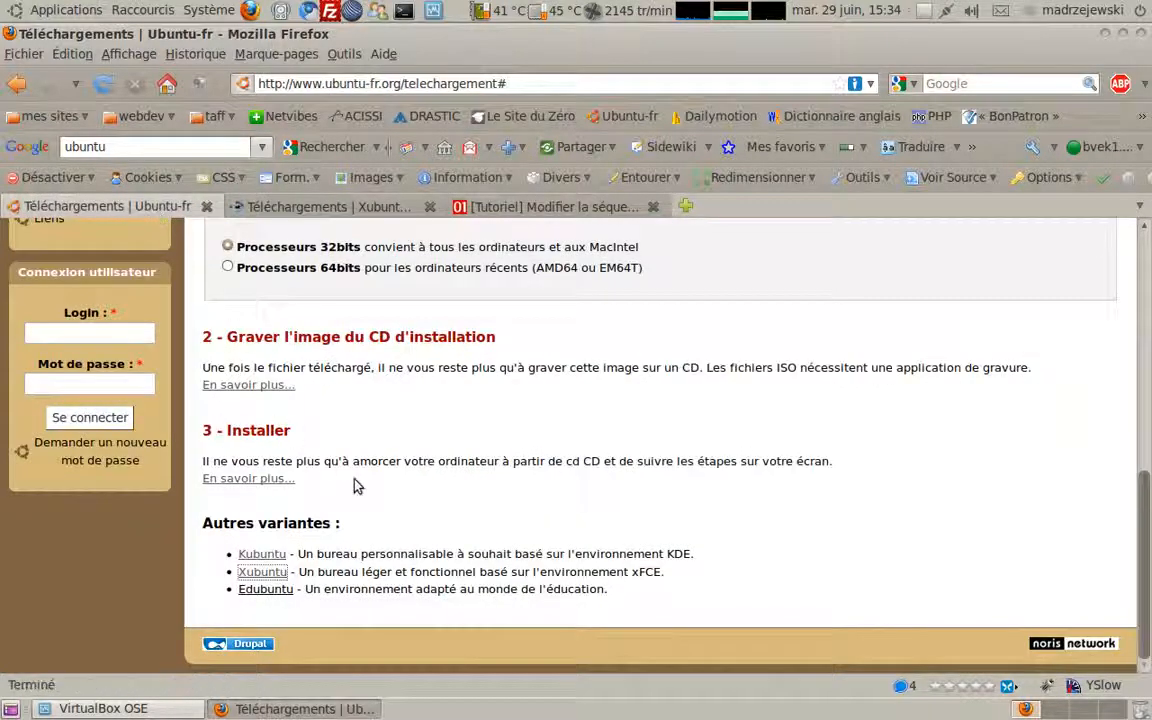
{"action": "scroll", "coordinate": [319, 401], "scroll_direction": "up", "scroll_amount": 4}
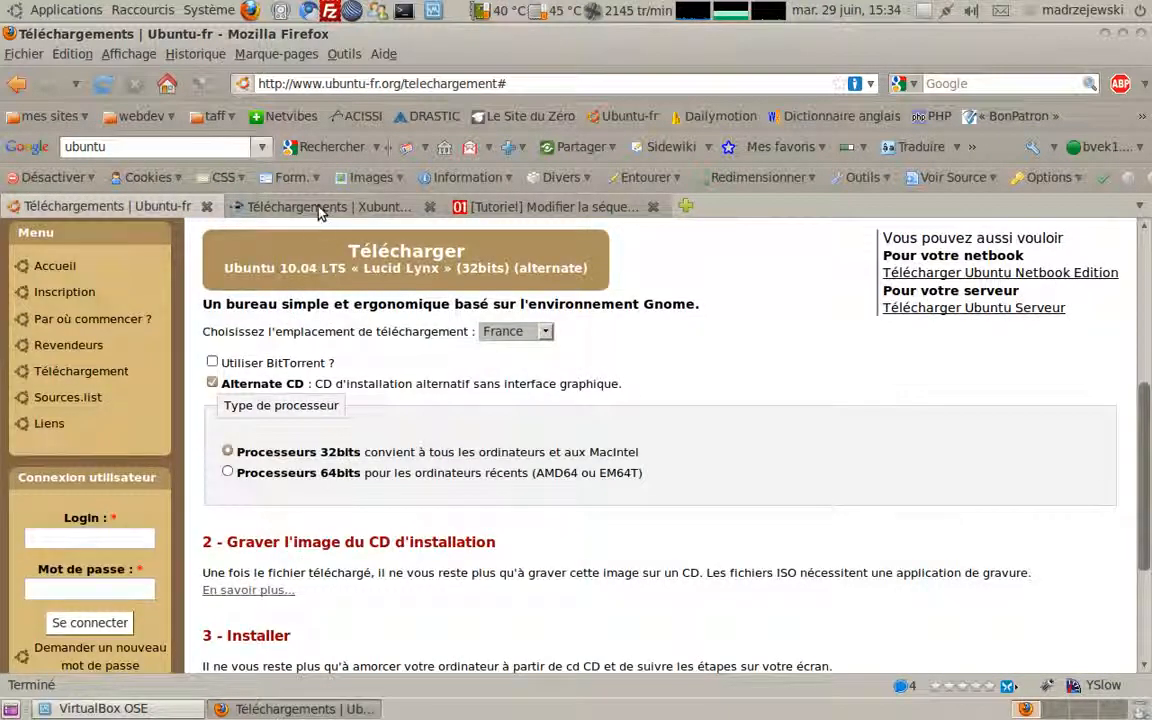
{"action": "left_click", "coordinate": [300, 206]}
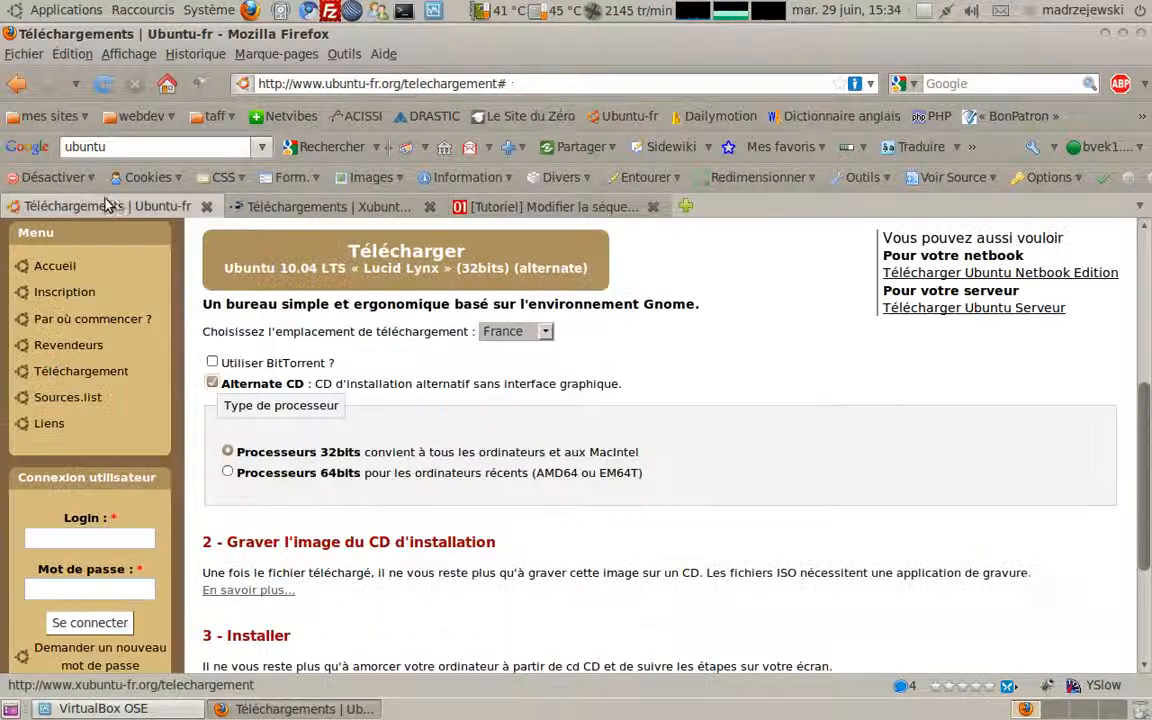
{"action": "left_click", "coordinate": [105, 205]}
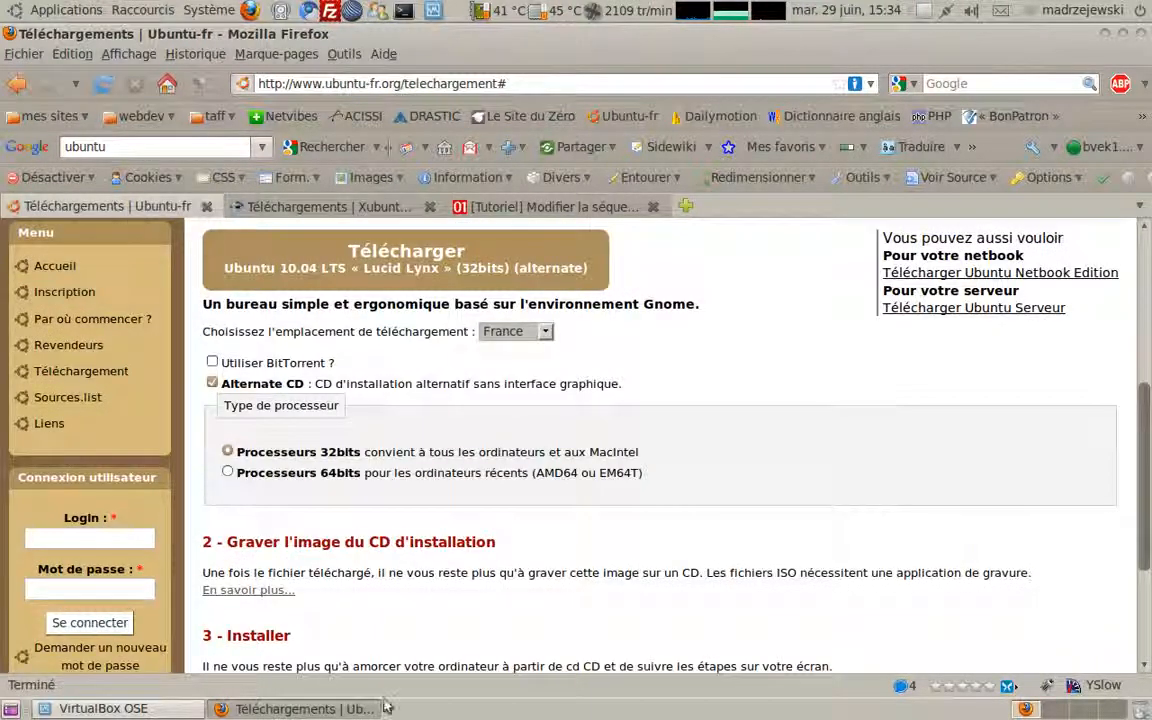
{"action": "left_click", "coordinate": [360, 708]}
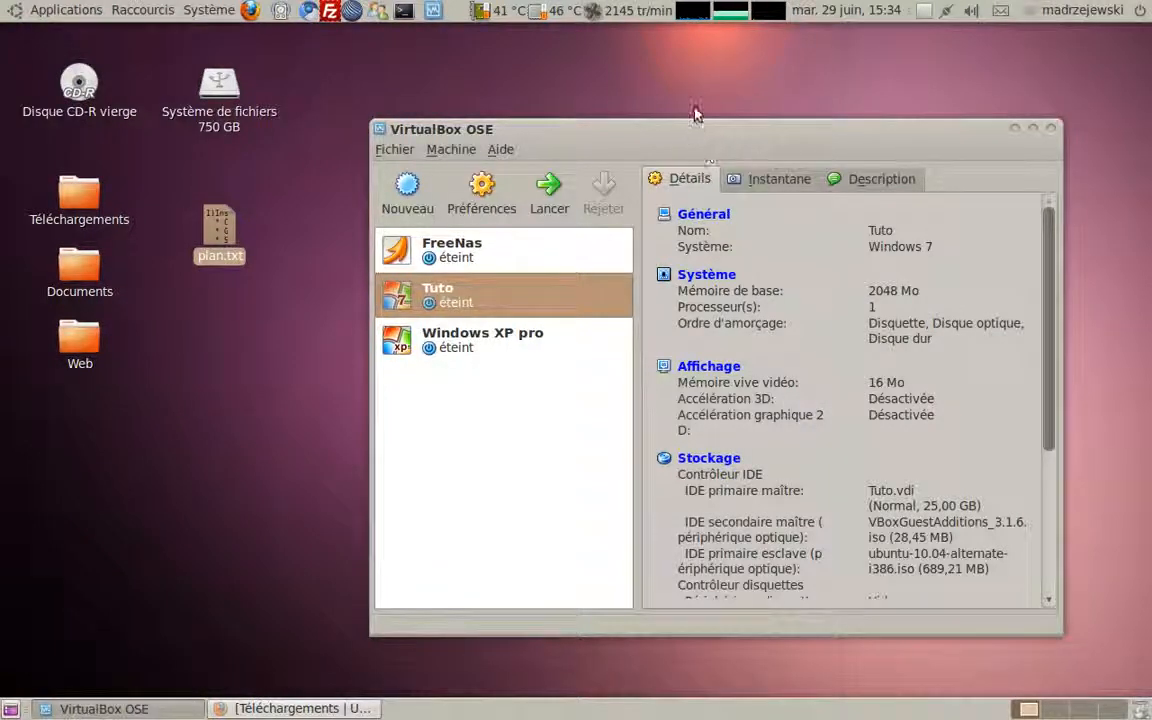
Step: Move the VirtualBox OSE window up and left, then bring Firefox's Ubuntu-fr page back
{"action": "left_click_drag", "start_coordinate": [695, 132], "coordinate": [675, 95]}
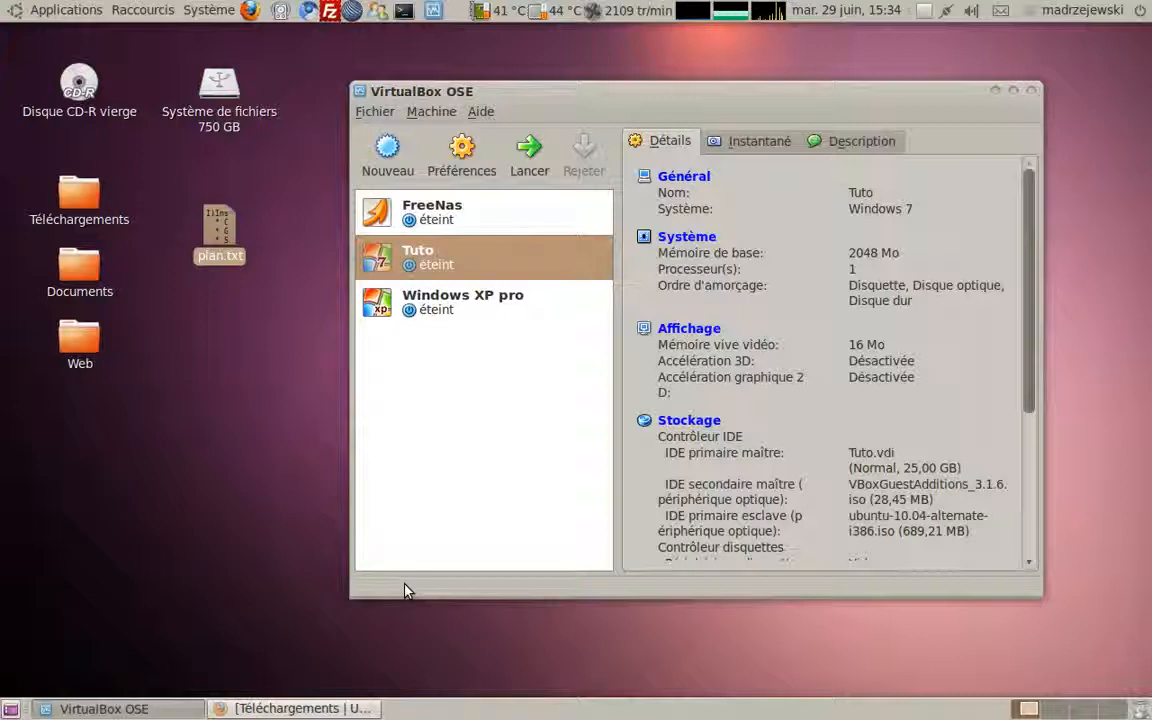
{"action": "left_click_drag", "start_coordinate": [677, 98], "coordinate": [643, 105]}
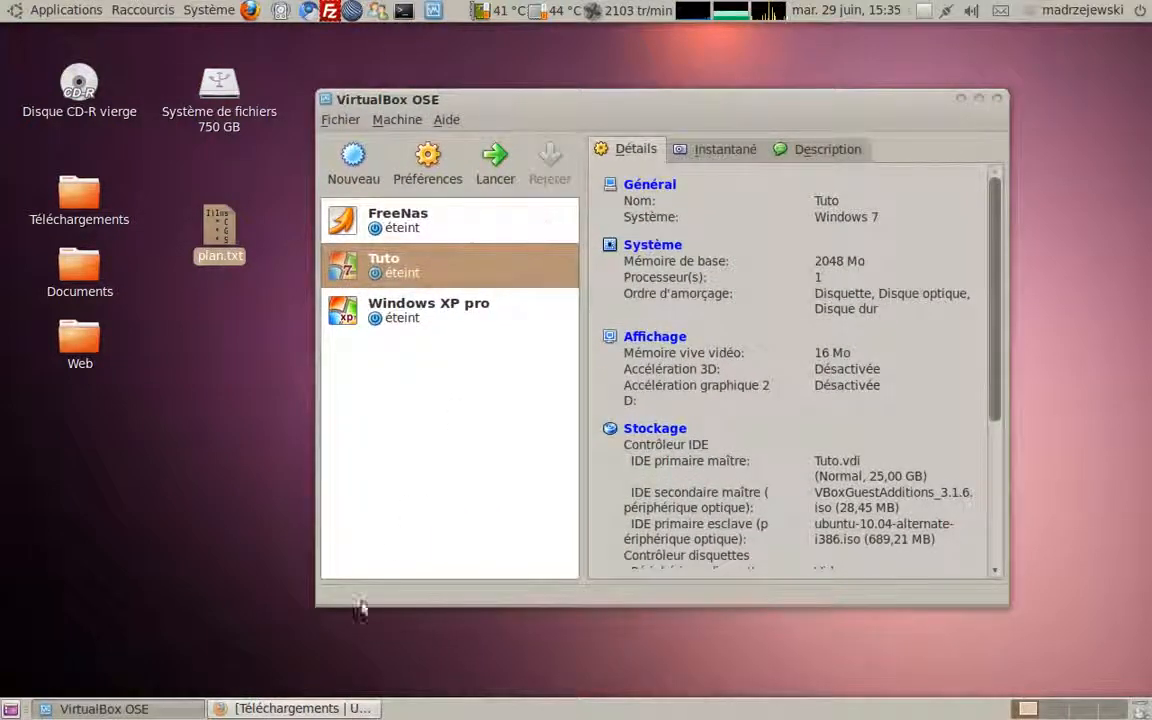
{"action": "left_click", "coordinate": [290, 709]}
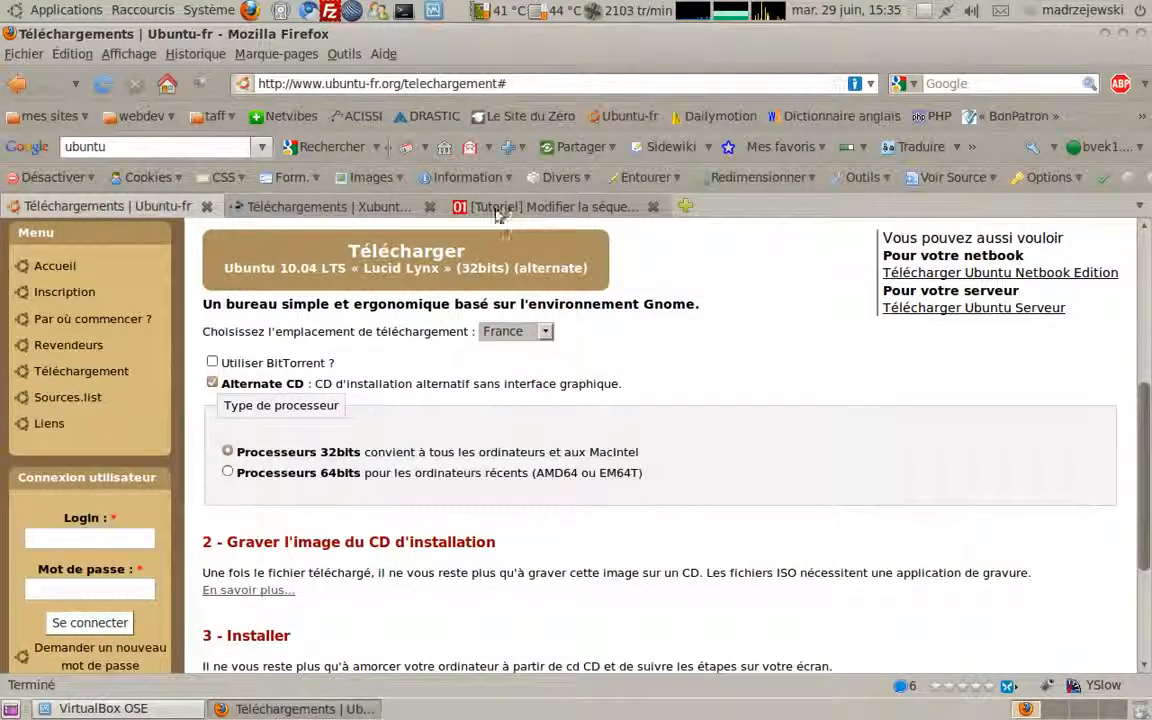
Step: Search Google for 'bios boot' and open the 01net forum tutorial on BIOS boot sequence
{"action": "left_click", "coordinate": [200, 148]}
{"action": "type", "text": "bio"}
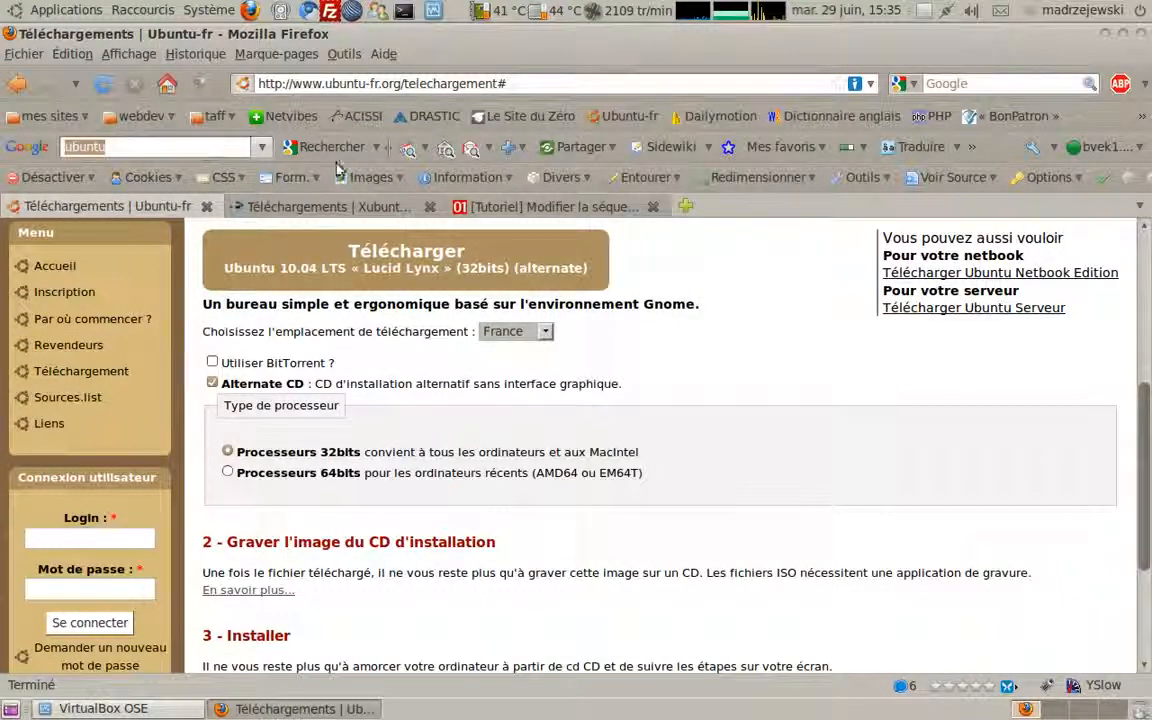
{"action": "type", "text": "s bo"}
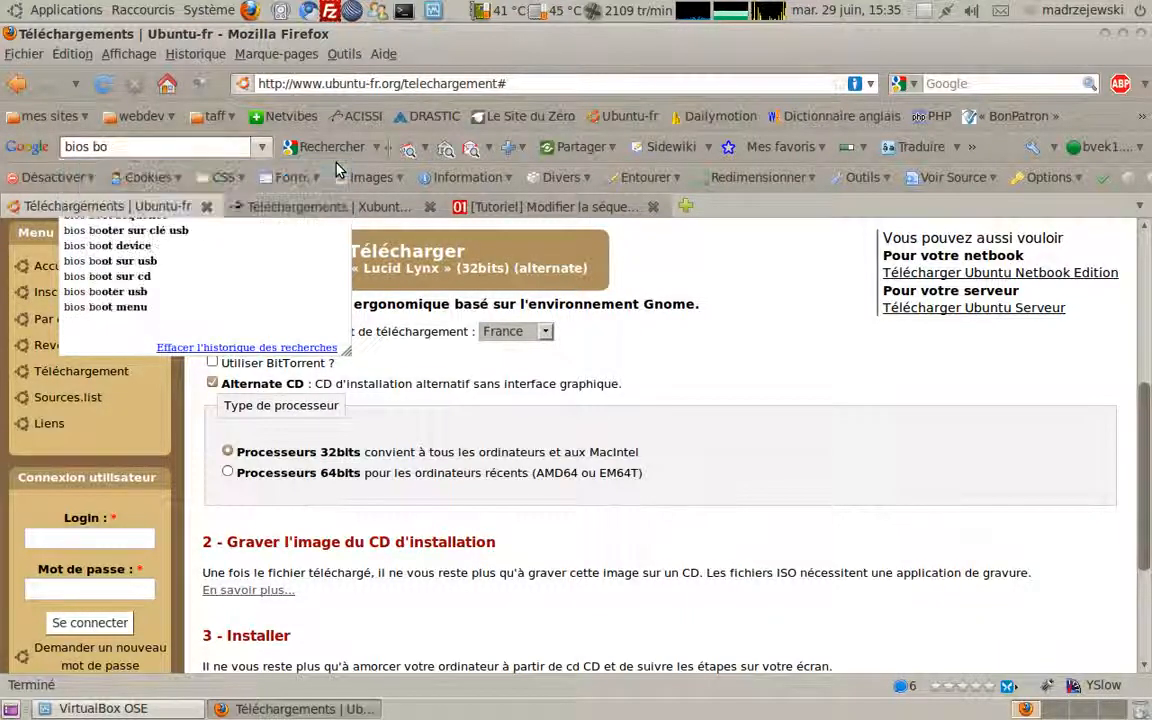
{"action": "key", "text": "Return"}
{"action": "left_click", "coordinate": [272, 277]}
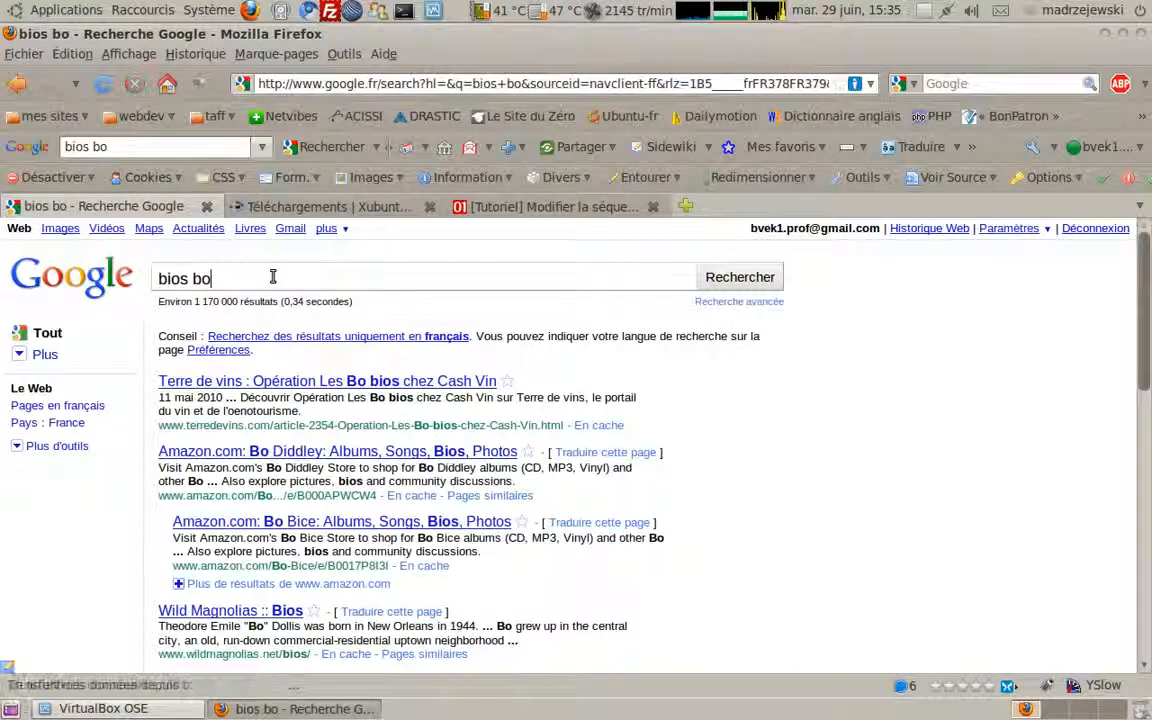
{"action": "type", "text": "ot"}
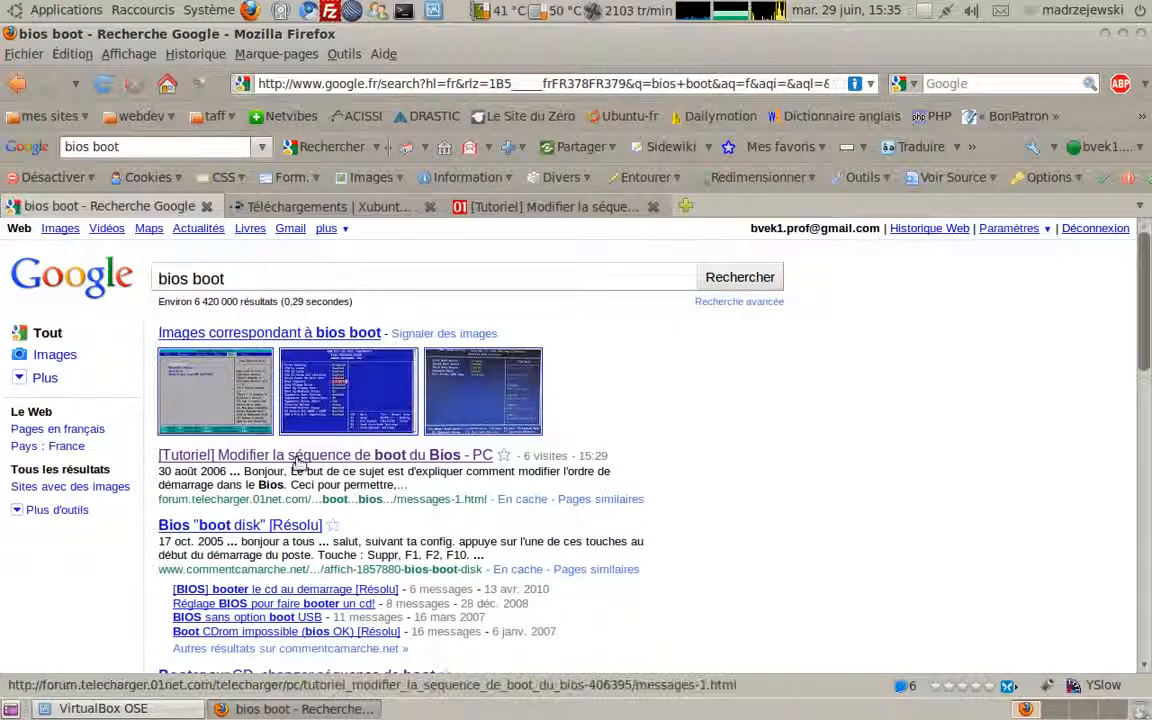
{"action": "left_click", "coordinate": [268, 459]}
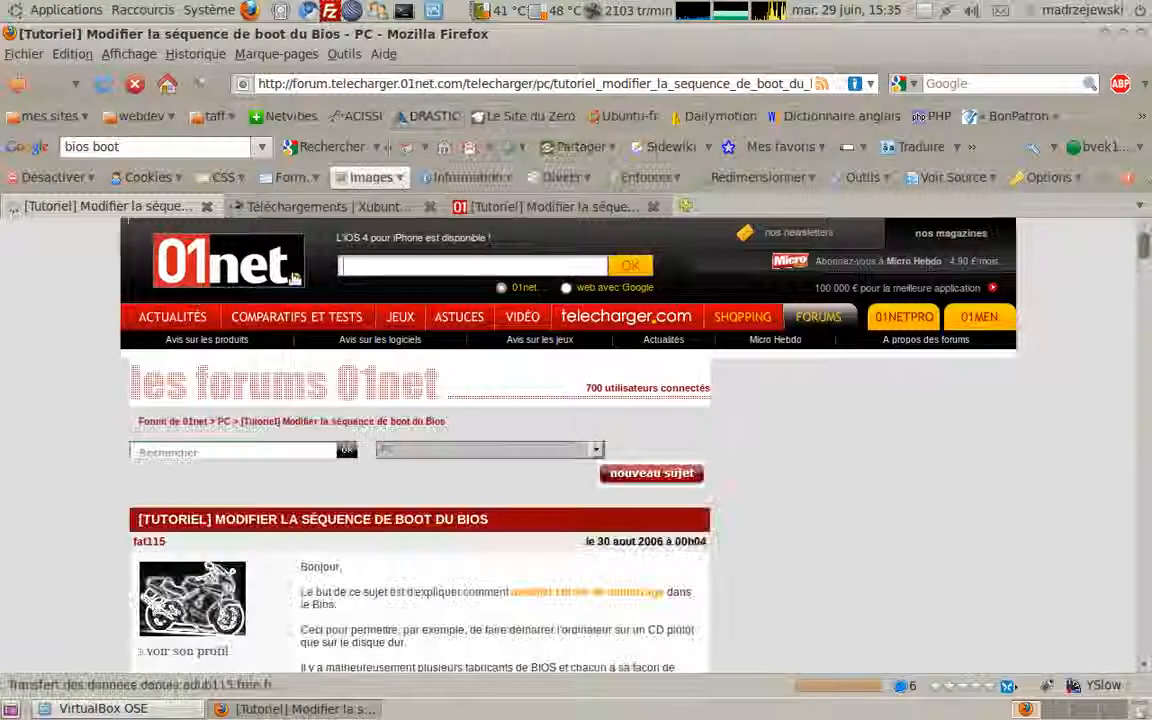
Step: Scroll through the 01net BIOS screenshots to the F12 Boot Menu section
{"action": "scroll", "coordinate": [430, 330], "scroll_direction": "down", "scroll_amount": 6}
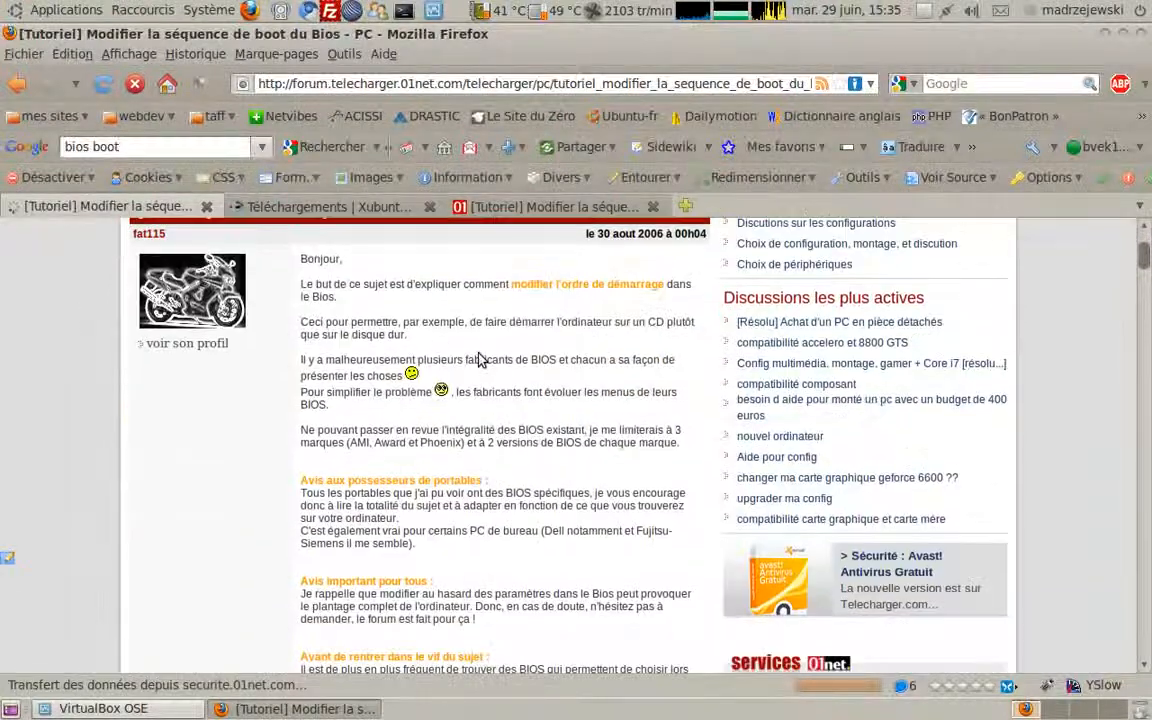
{"action": "scroll", "coordinate": [472, 358], "scroll_direction": "down", "scroll_amount": 18}
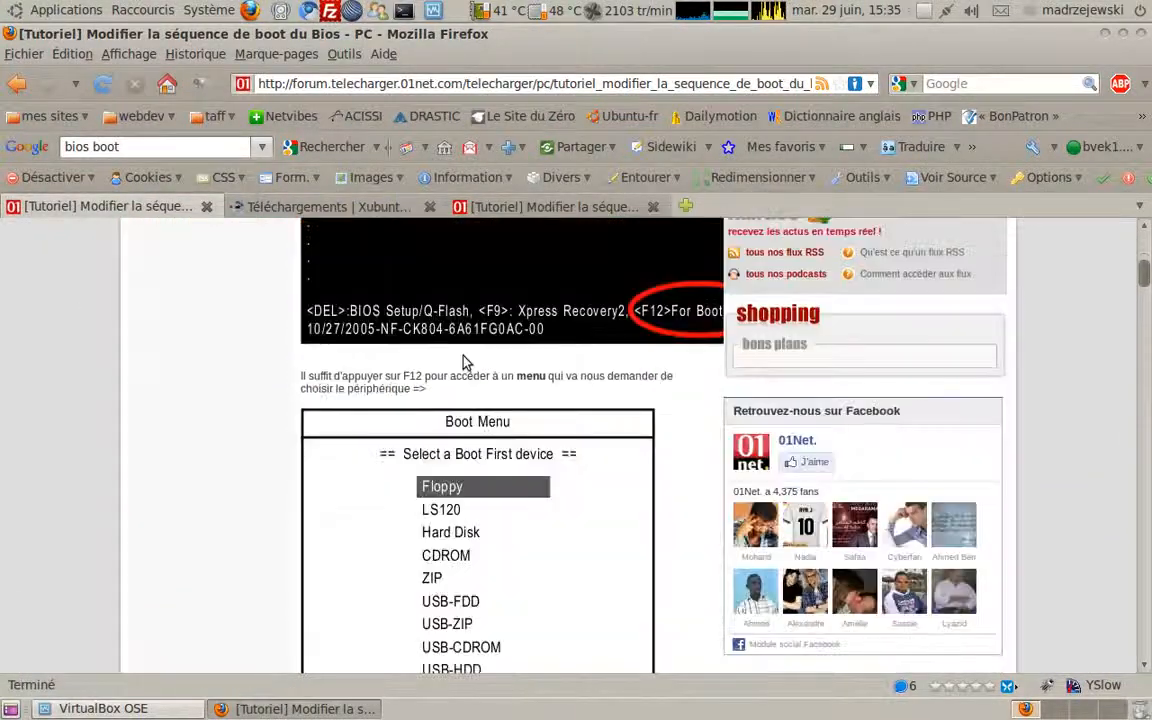
{"action": "scroll", "coordinate": [462, 363], "scroll_direction": "down", "scroll_amount": 13}
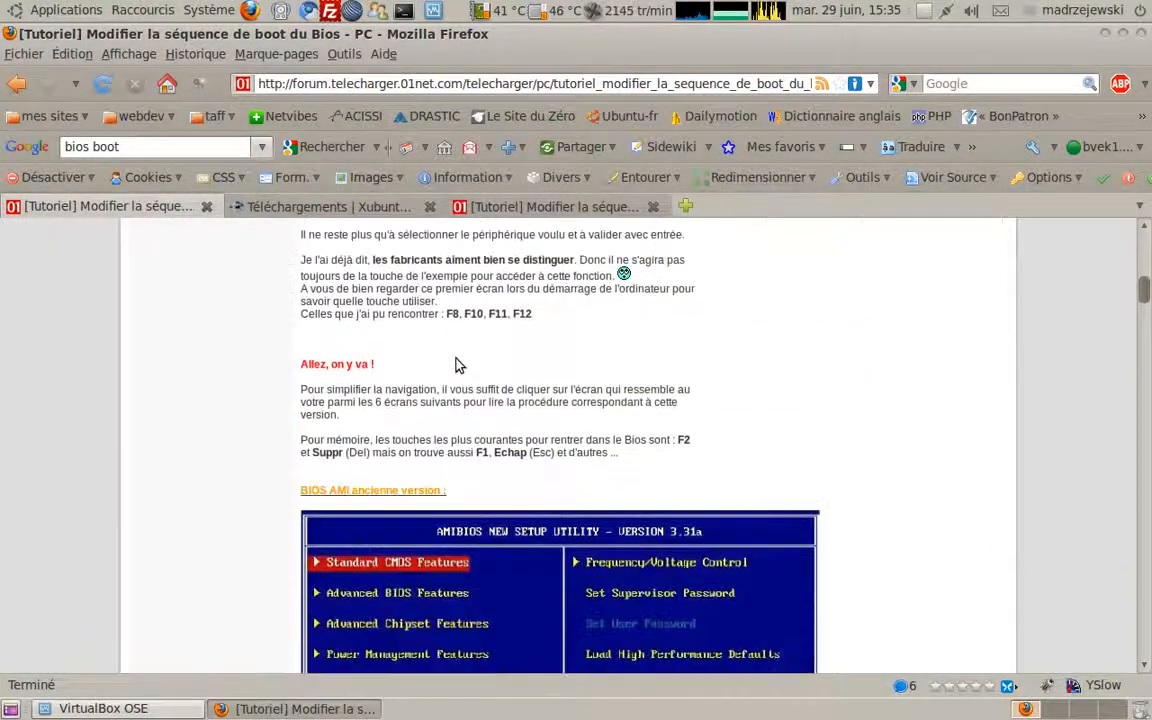
{"action": "scroll", "coordinate": [455, 362], "scroll_direction": "up", "scroll_amount": 7}
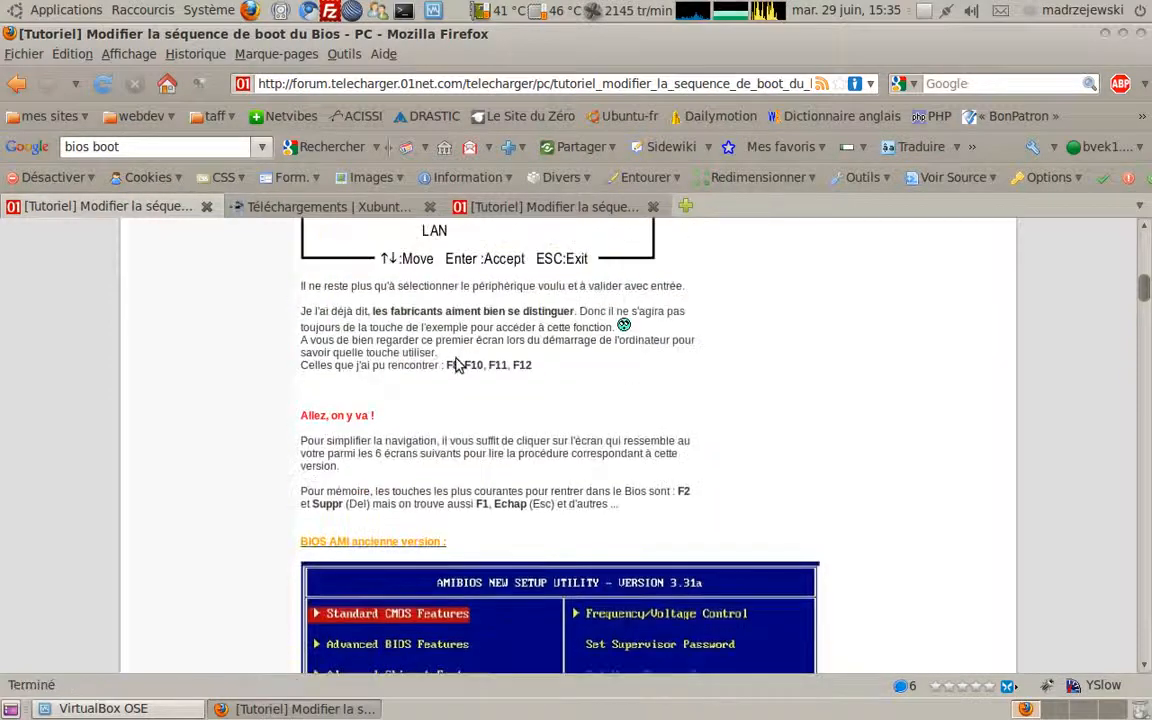
{"action": "scroll", "coordinate": [455, 362], "scroll_direction": "down", "scroll_amount": 9}
{"action": "scroll", "coordinate": [455, 362], "scroll_direction": "up", "scroll_amount": 2}
{"action": "scroll", "coordinate": [455, 363], "scroll_direction": "up", "scroll_amount": 16}
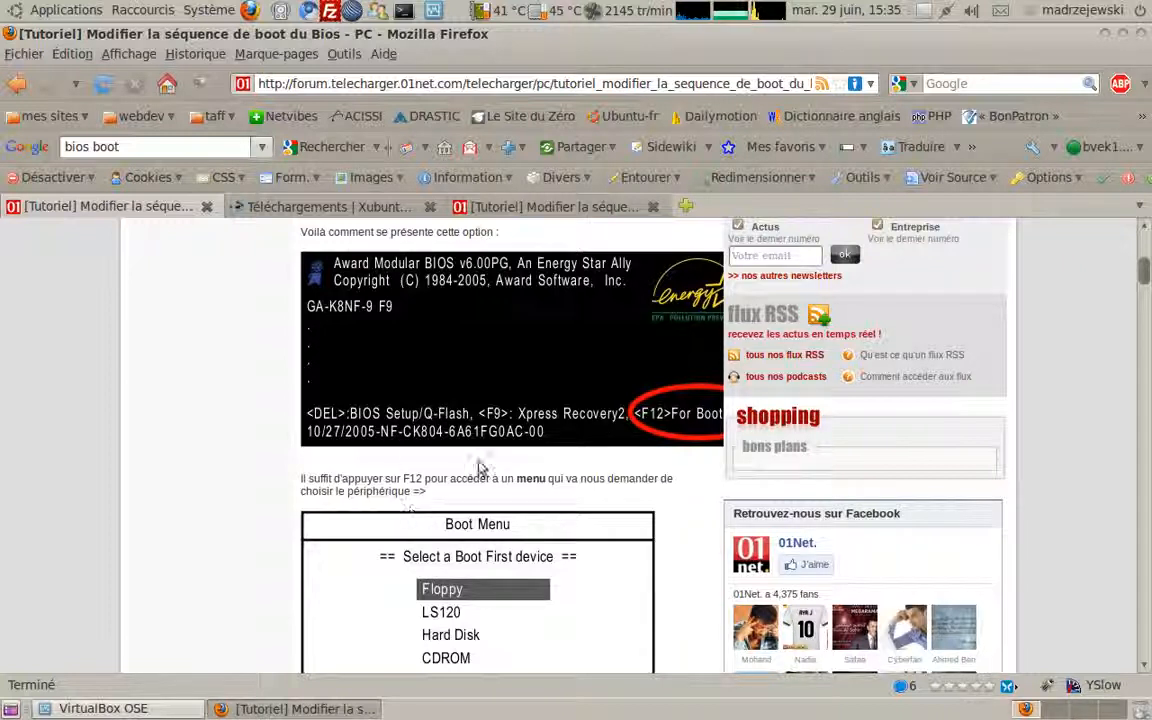
{"action": "scroll", "coordinate": [480, 480], "scroll_direction": "down", "scroll_amount": 9}
{"action": "scroll", "coordinate": [483, 493], "scroll_direction": "down", "scroll_amount": 8}
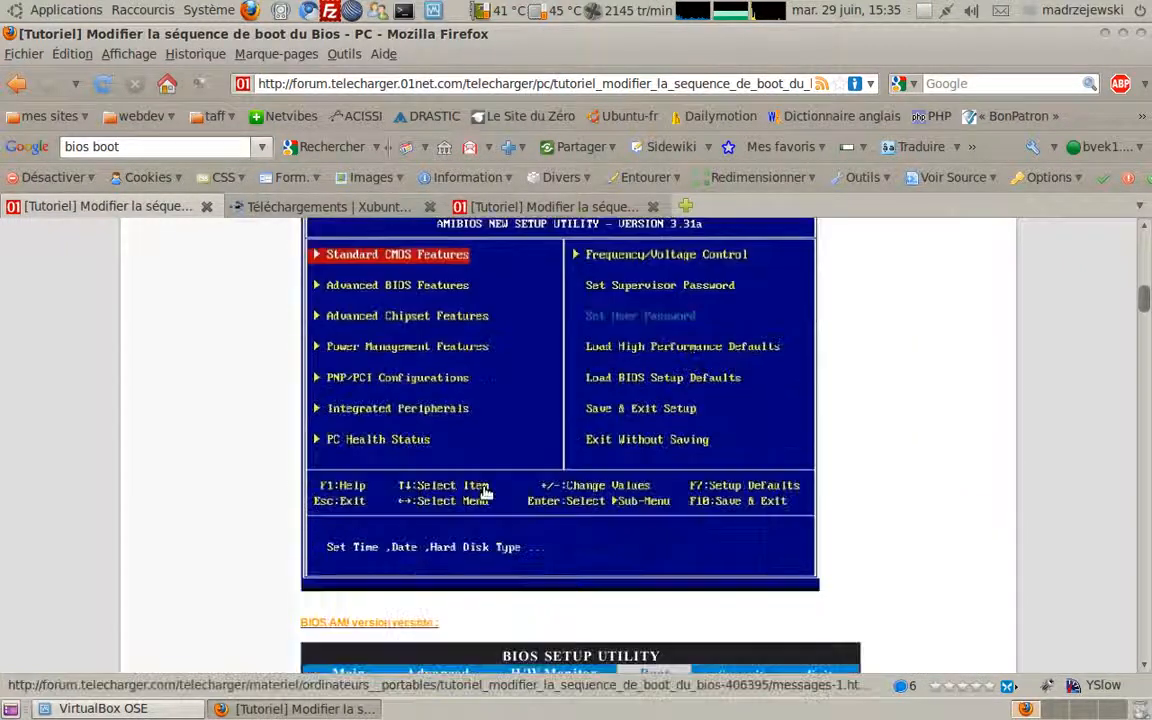
{"action": "scroll", "coordinate": [483, 493], "scroll_direction": "down", "scroll_amount": 10}
{"action": "scroll", "coordinate": [485, 520], "scroll_direction": "down", "scroll_amount": 18}
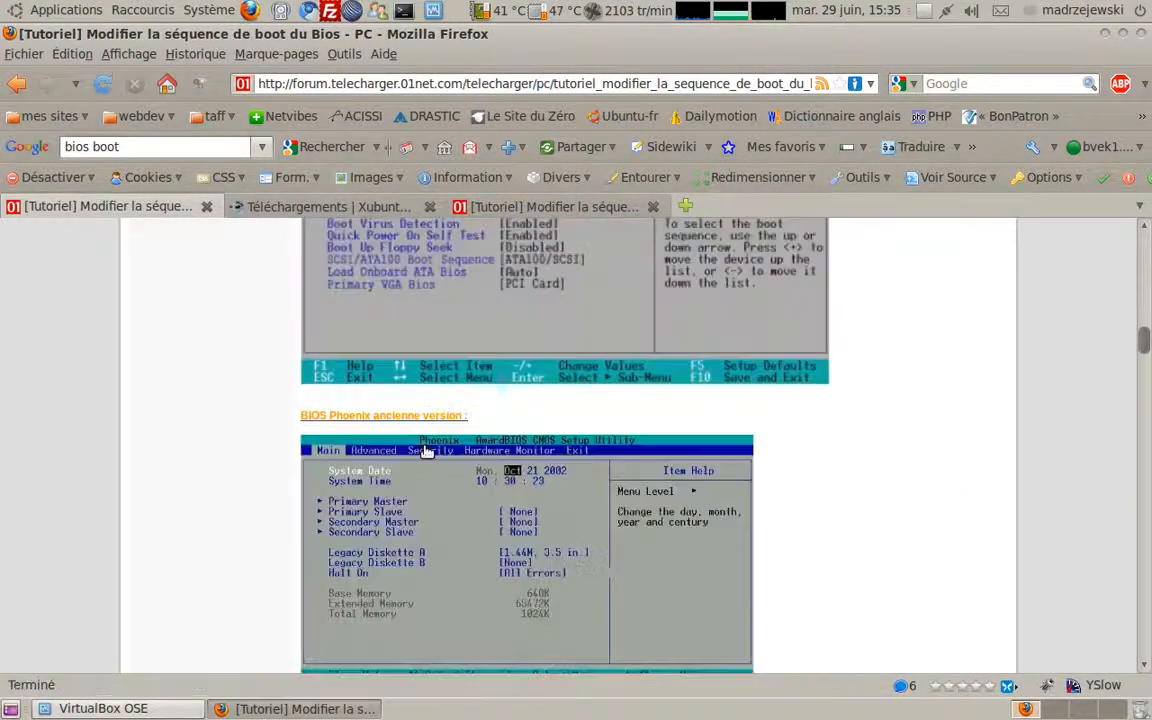
{"action": "scroll", "coordinate": [588, 428], "scroll_direction": "up", "scroll_amount": 10}
{"action": "scroll", "coordinate": [588, 428], "scroll_direction": "up", "scroll_amount": 20}
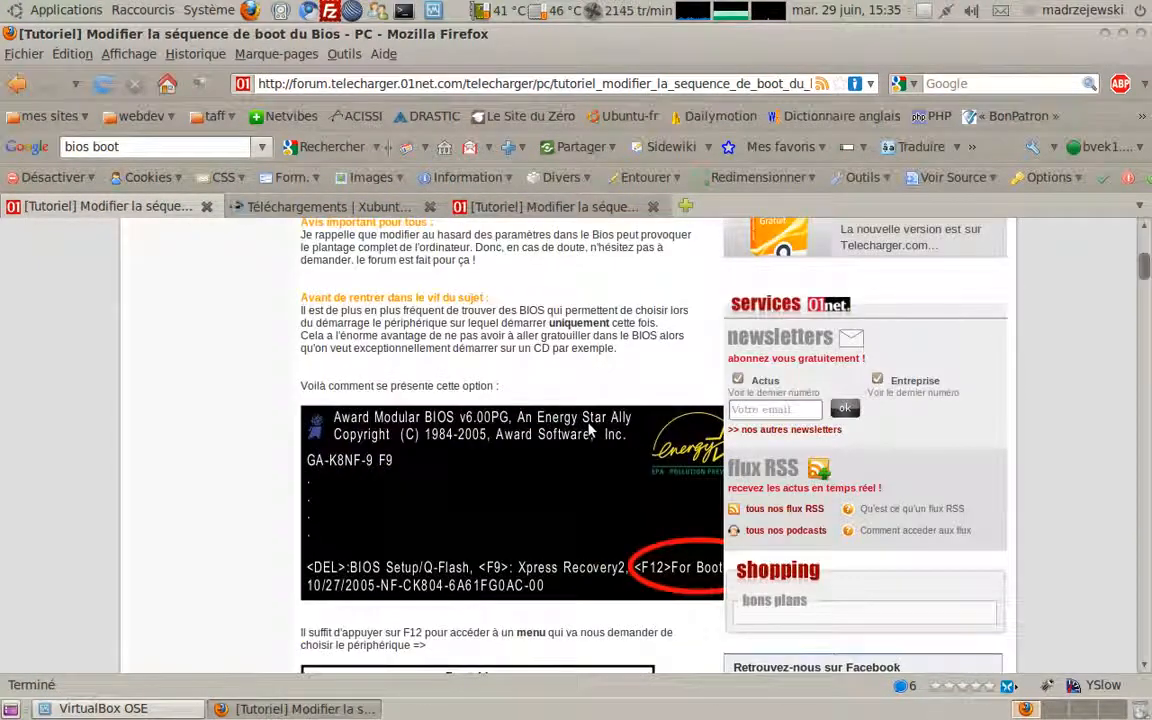
{"action": "scroll", "coordinate": [488, 530], "scroll_direction": "down", "scroll_amount": 5}
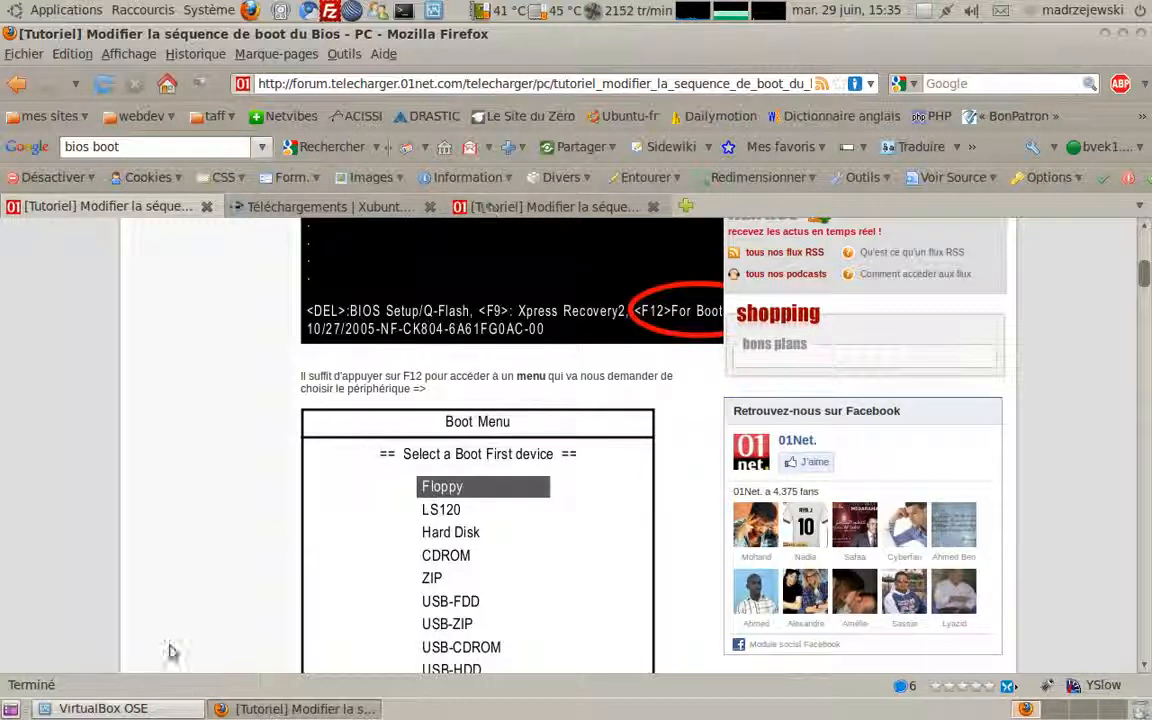
Step: Leave Firefox, start the Tuto VM and boot it from CD-ROM through the F12 boot menu
{"action": "left_click", "coordinate": [285, 710]}
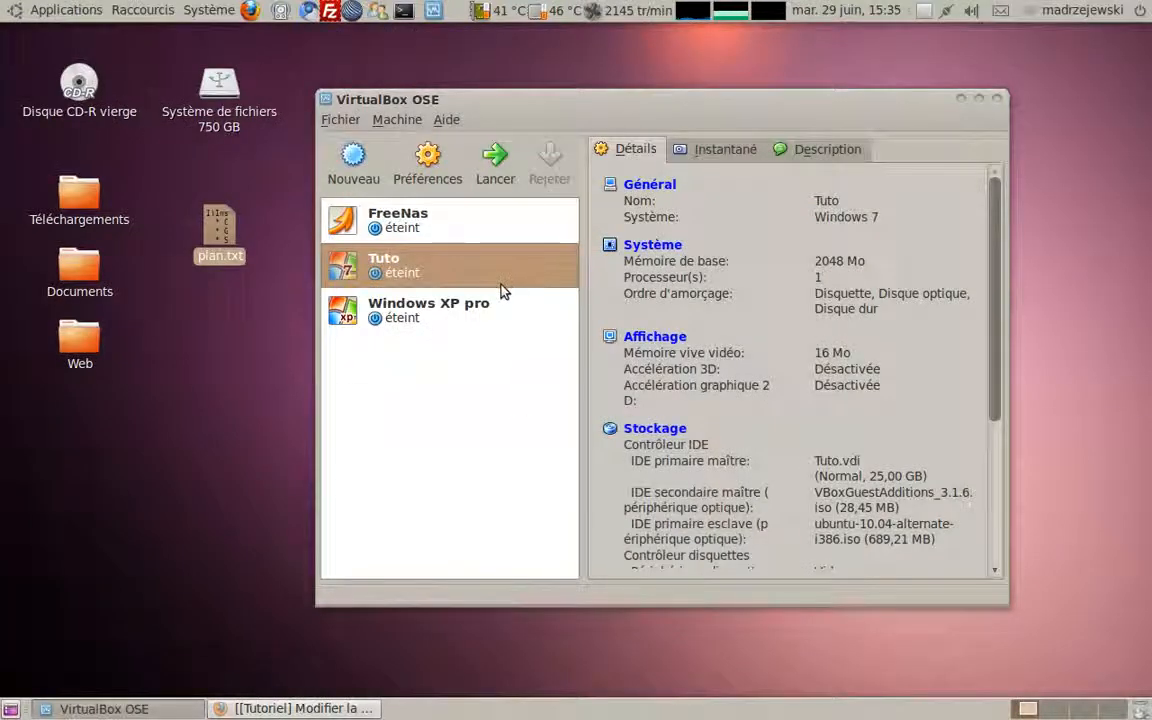
{"action": "double_click", "coordinate": [383, 265]}
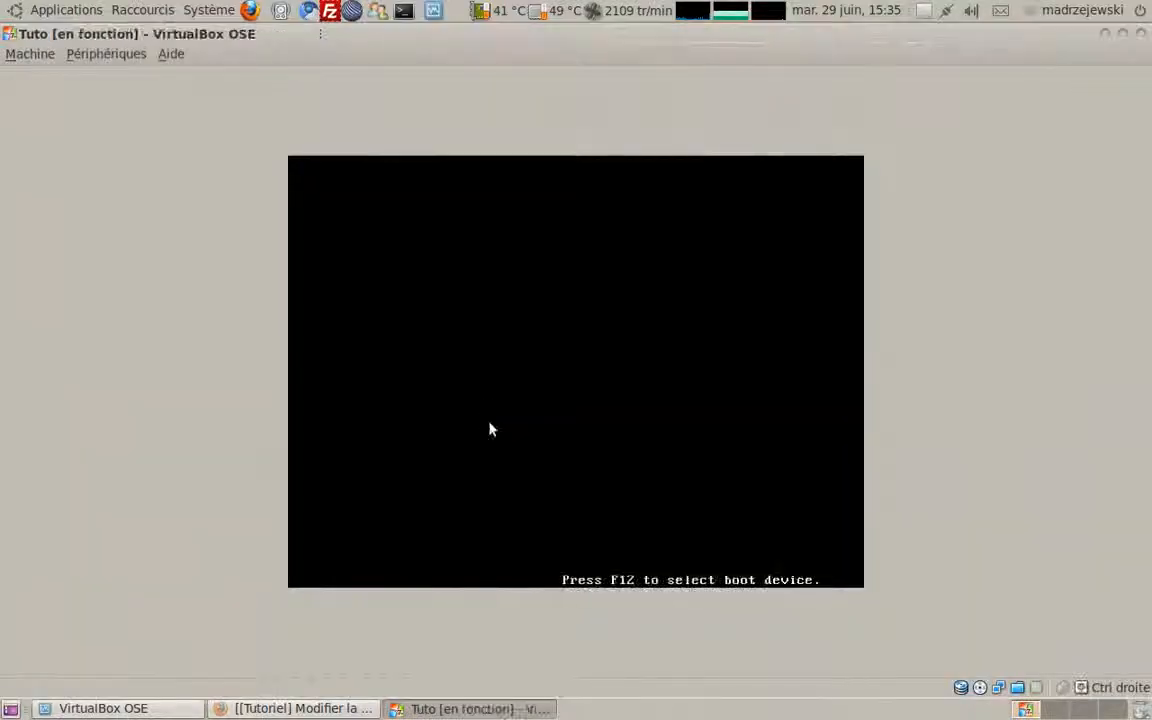
{"action": "key", "text": "F12"}
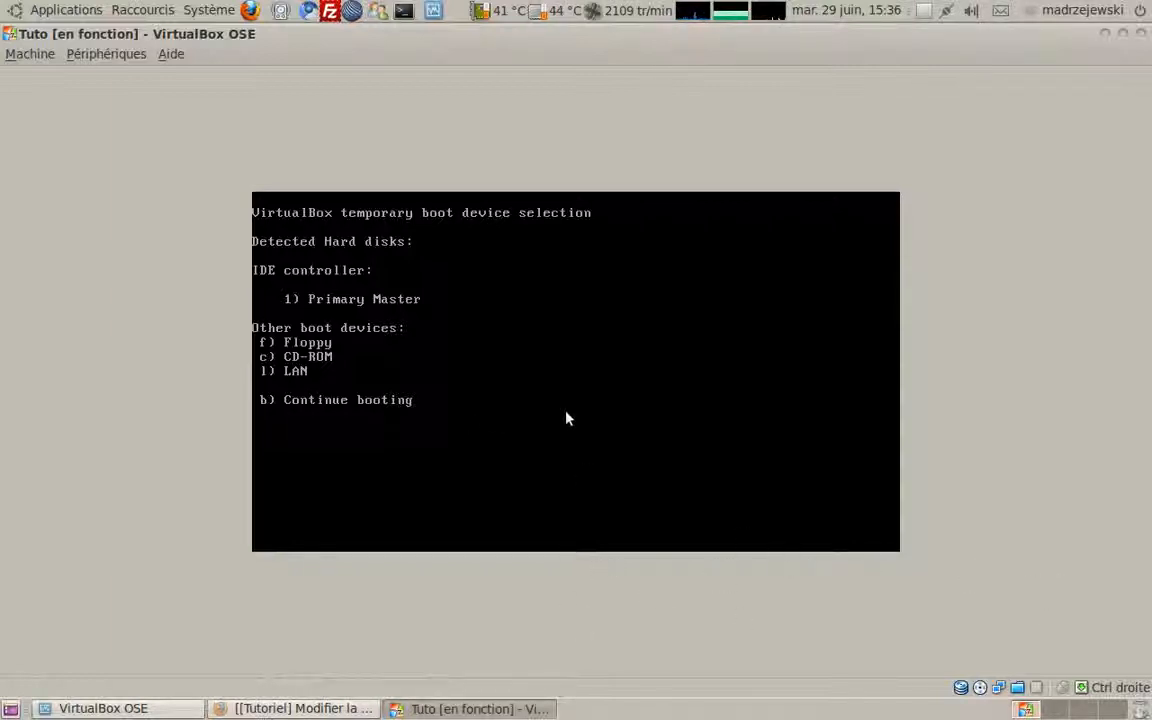
{"action": "key", "text": "c"}
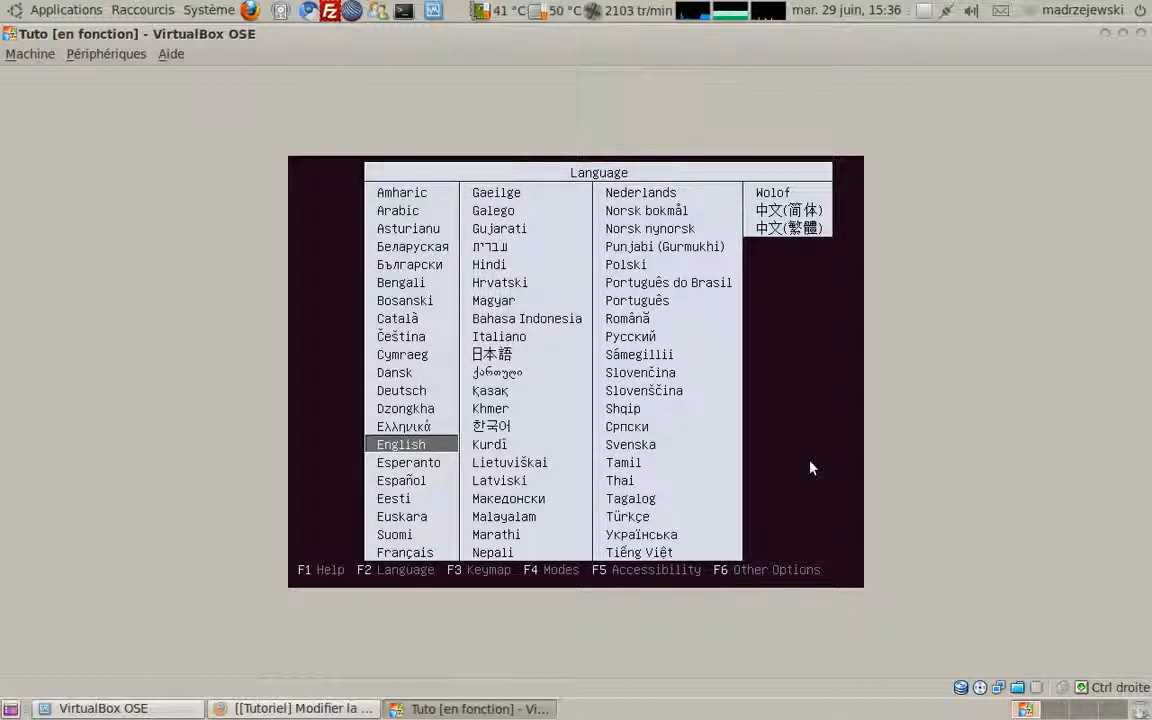
Step: Select Français as the installer language and launch Installer Ubuntu
{"action": "key", "text": "Down"}
{"action": "key", "text": "Down"}
{"action": "key", "text": "Down"}
{"action": "key", "text": "Down"}
{"action": "key", "text": "Down"}
{"action": "key", "text": "Down"}
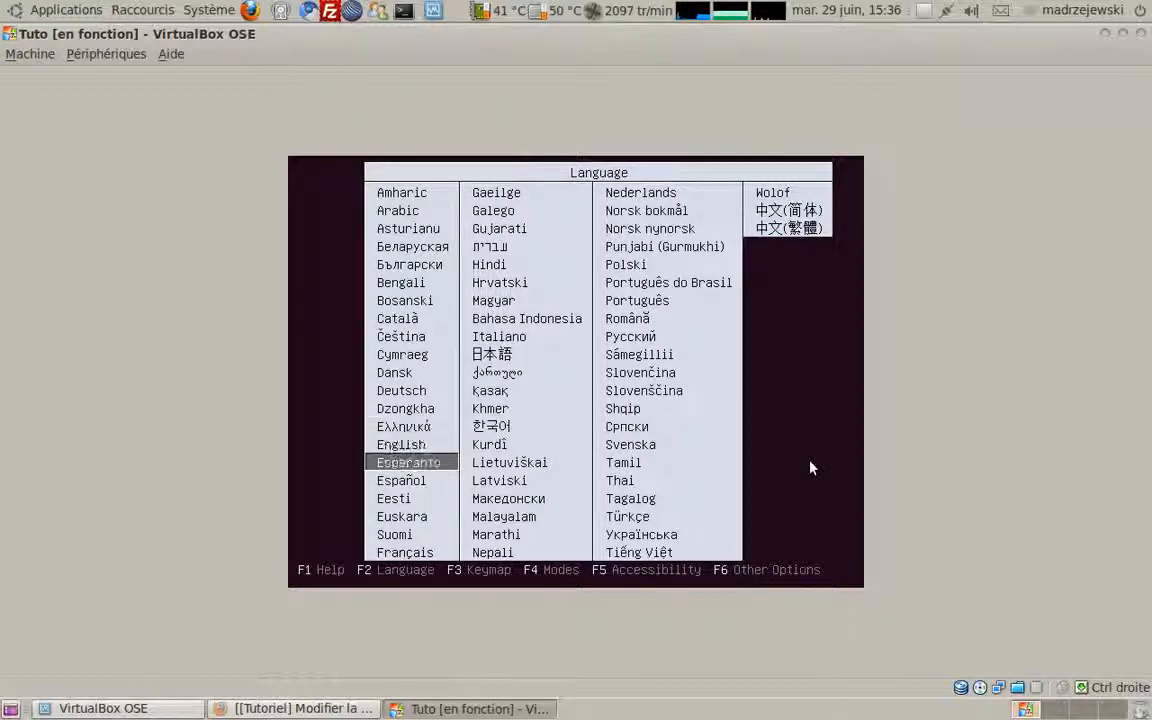
{"action": "key", "text": "Return"}
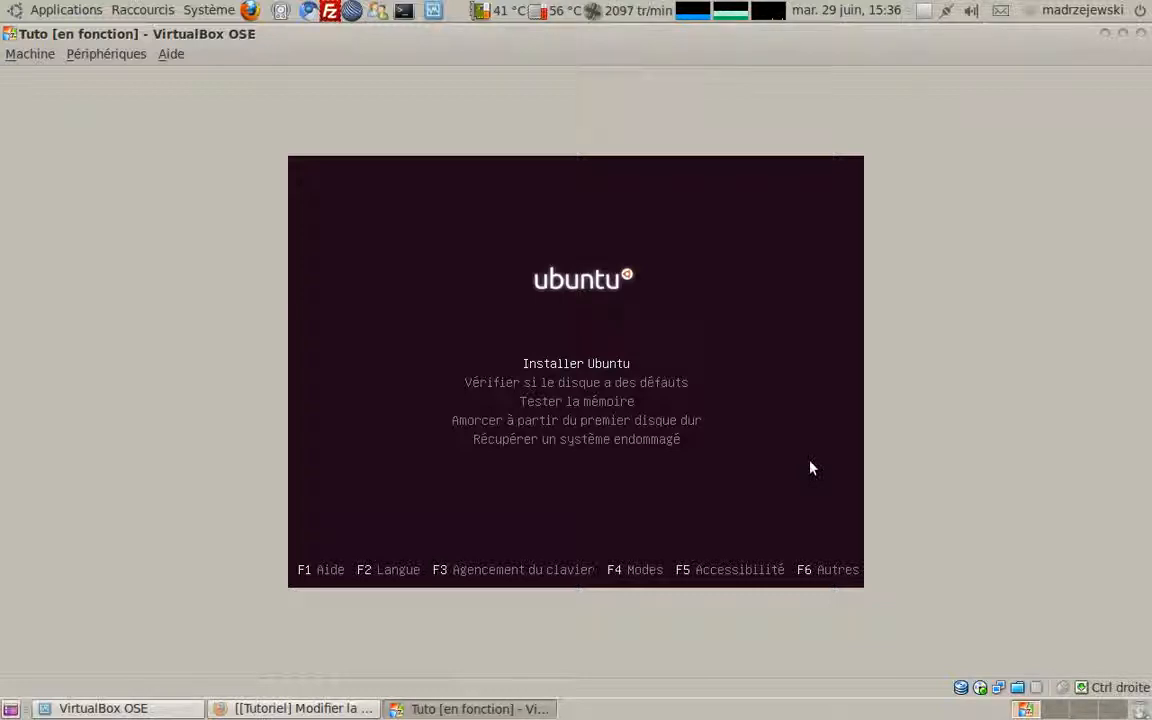
{"action": "key", "text": "Return"}
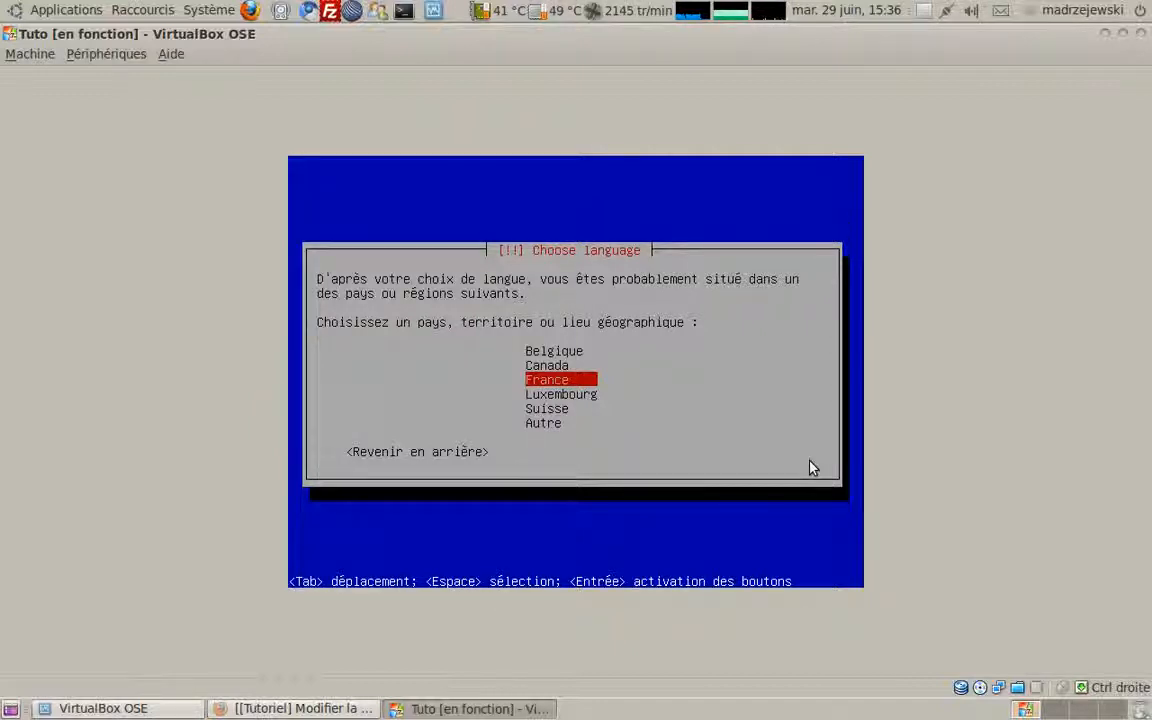
Step: Confirm France as the country after briefly moving to Luxembourg and back
{"action": "key", "text": "Down"}
{"action": "key", "text": "Up"}
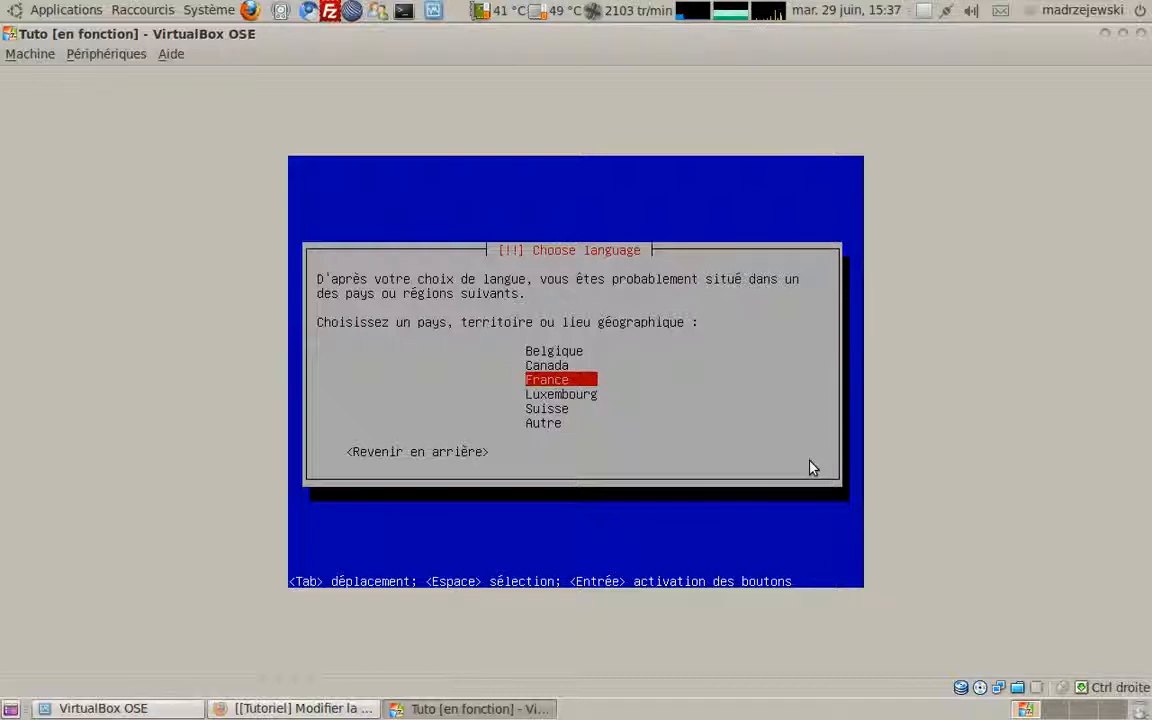
{"action": "key", "text": "Down"}
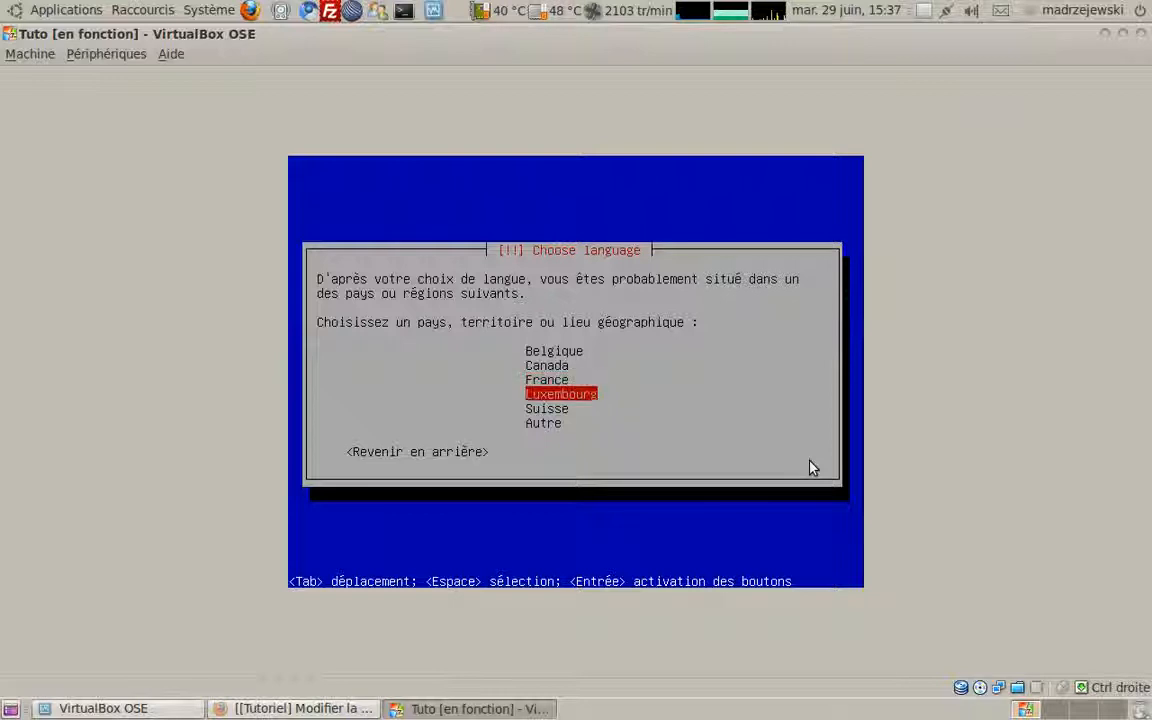
{"action": "key", "text": "Up"}
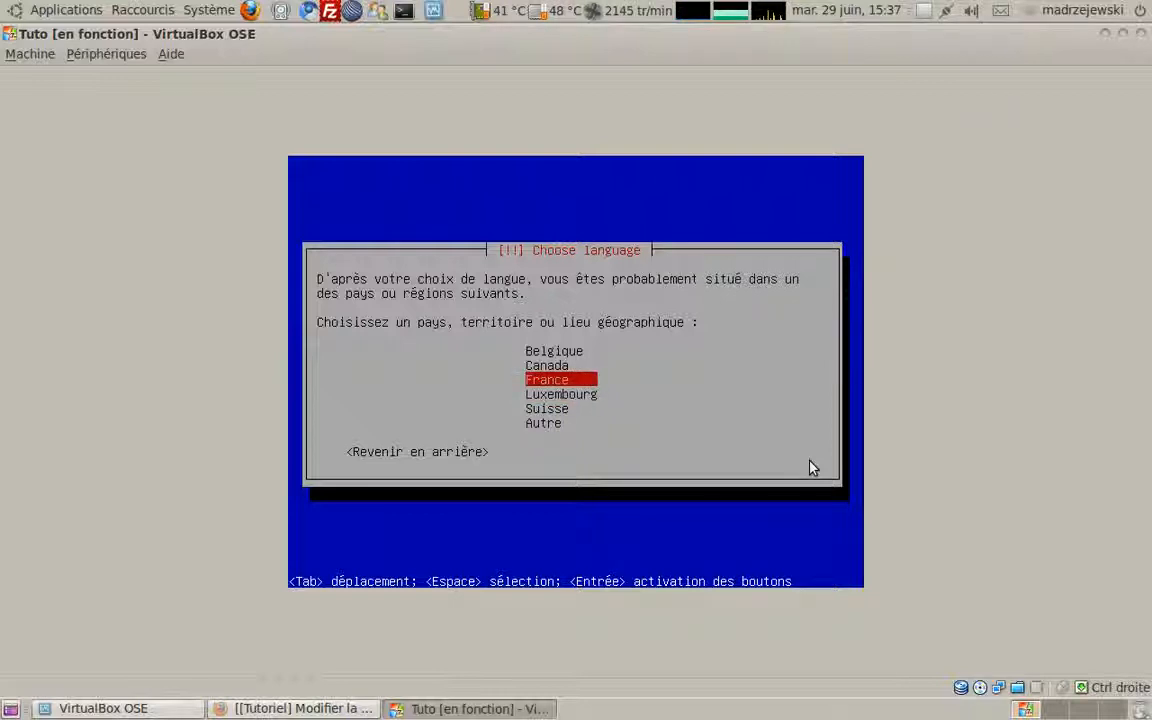
{"action": "key", "text": "Return"}
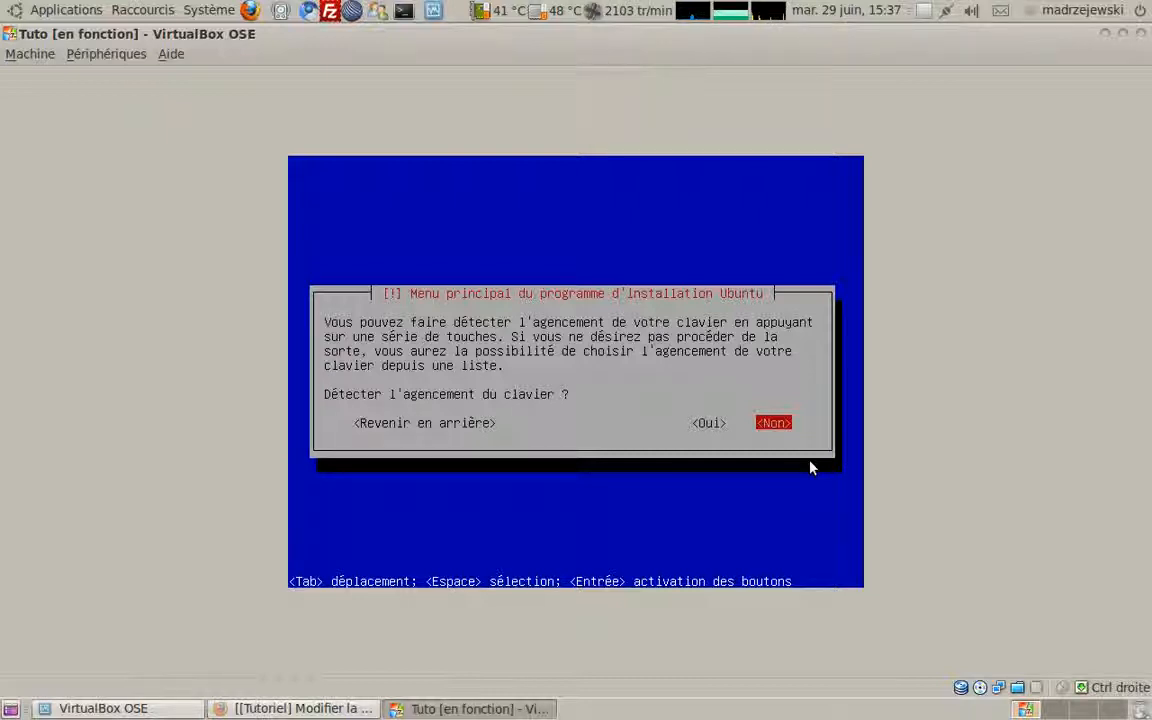
Step: Choose Oui for automatic keyboard detection and answer each key-presence question until it finishes
{"action": "key", "text": "Left"}
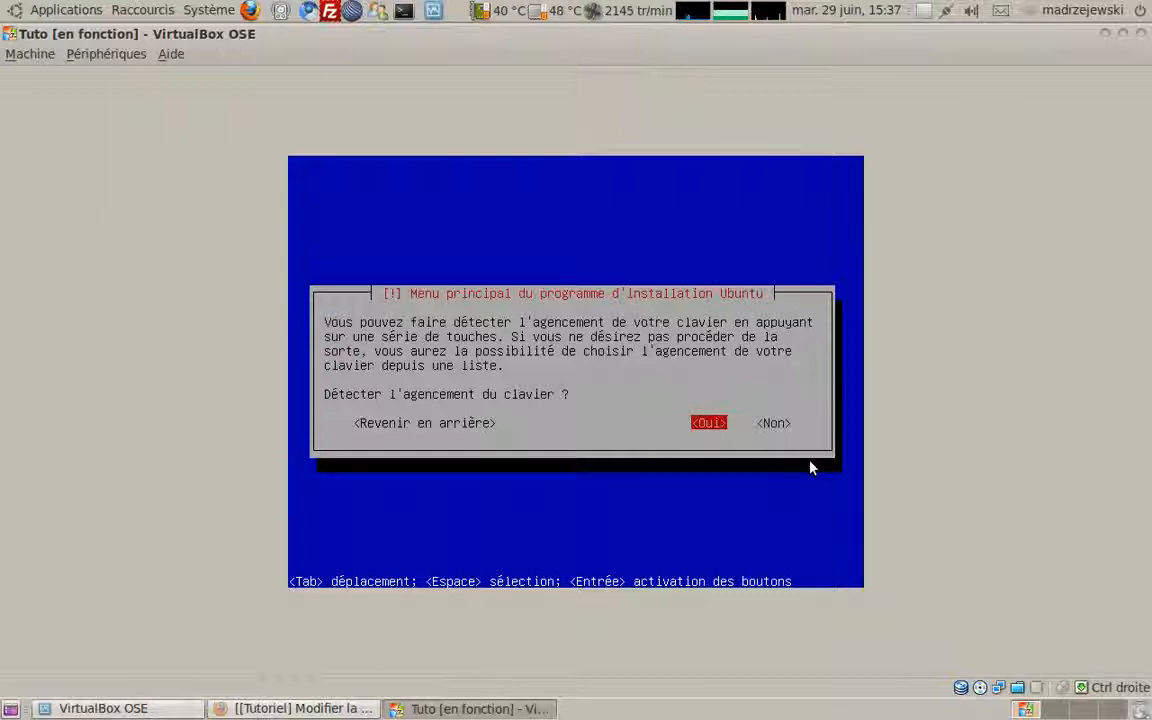
{"action": "key", "text": "Return"}
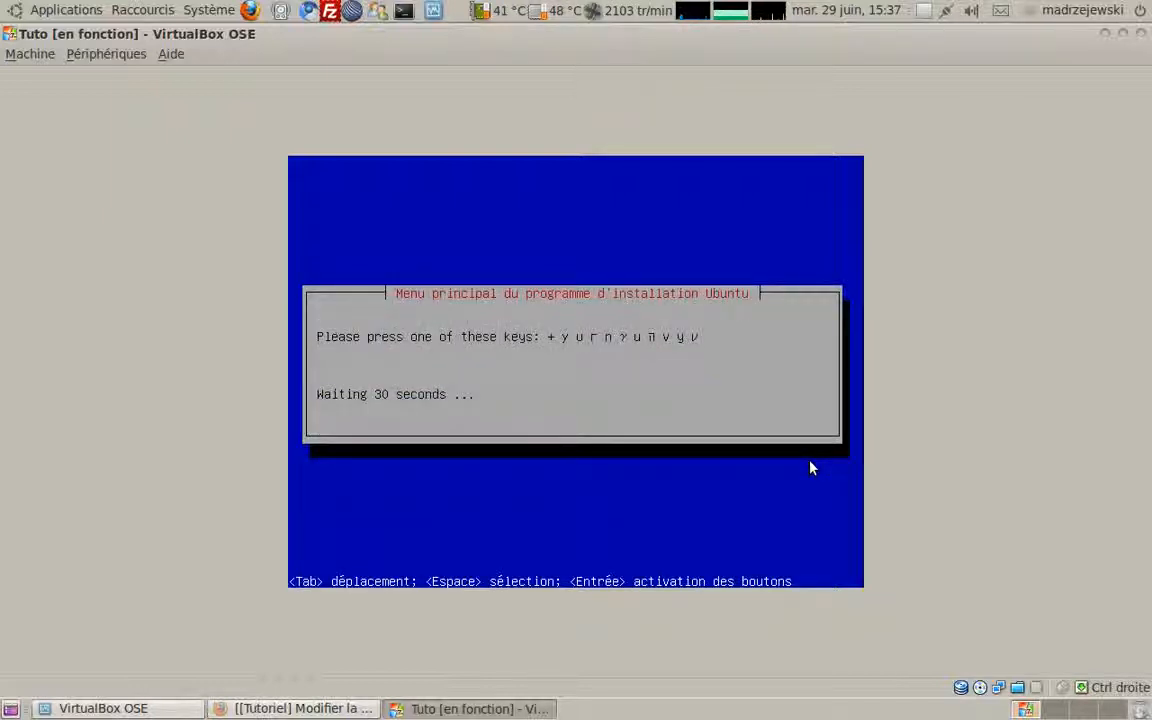
{"action": "key", "text": "KP_Add"}
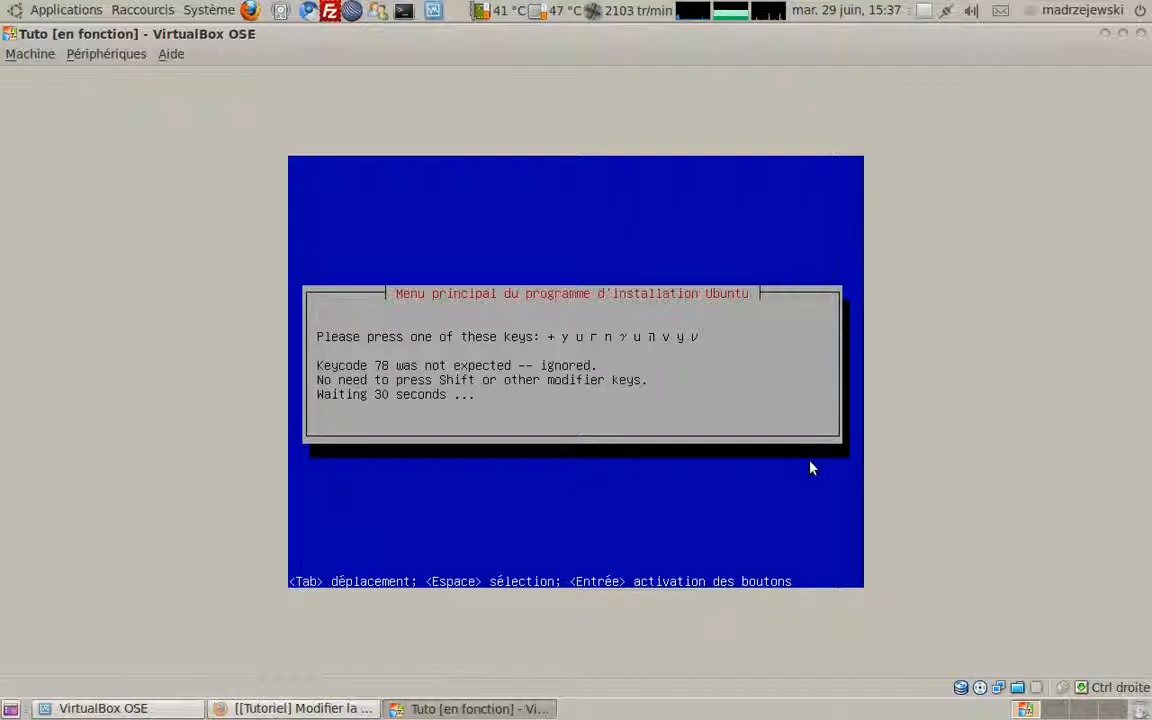
{"action": "key", "text": "y"}
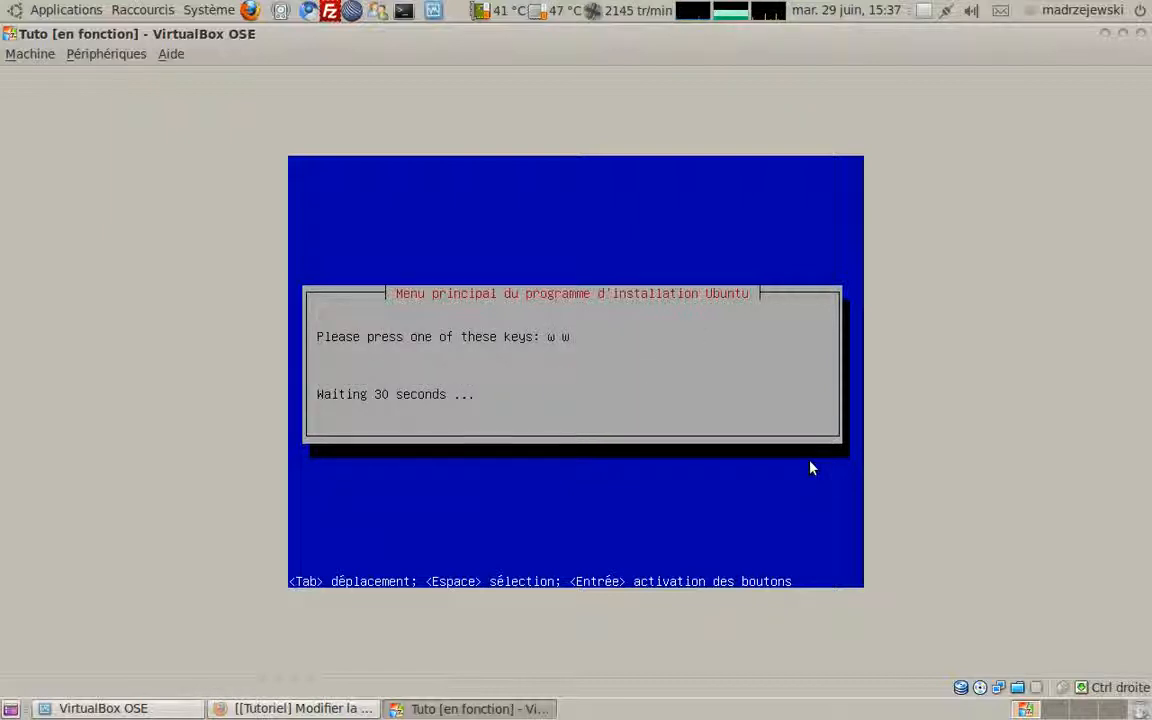
{"action": "key", "text": "w"}
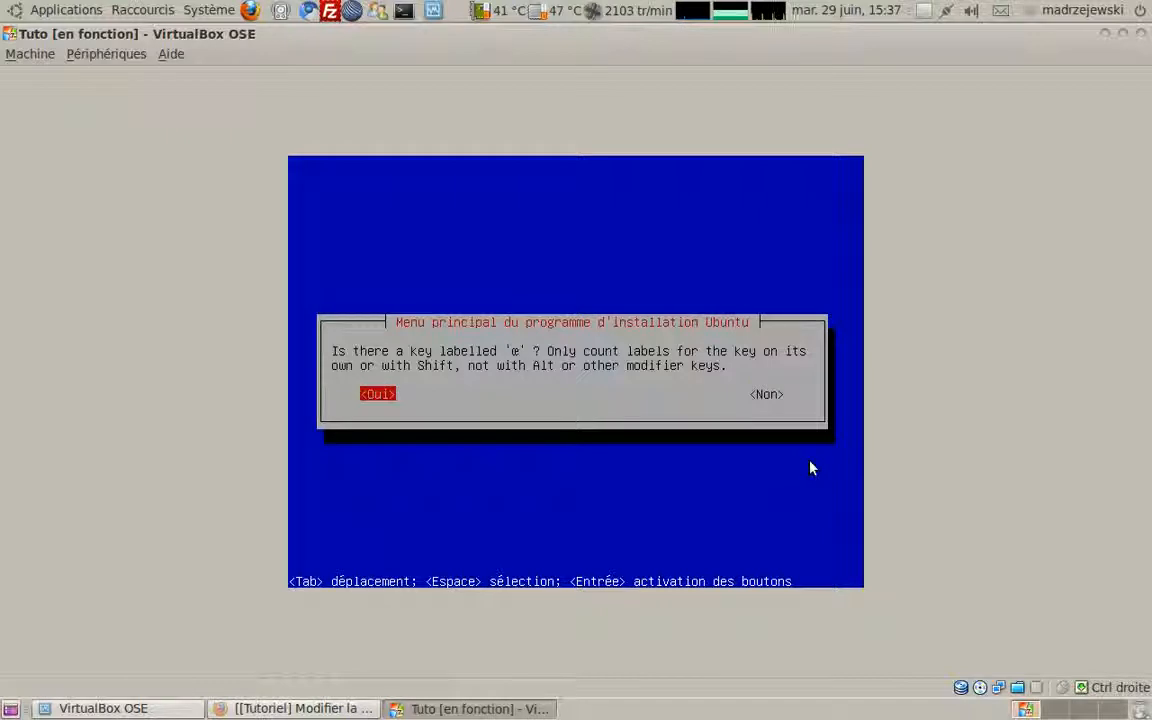
{"action": "key", "text": "Tab"}
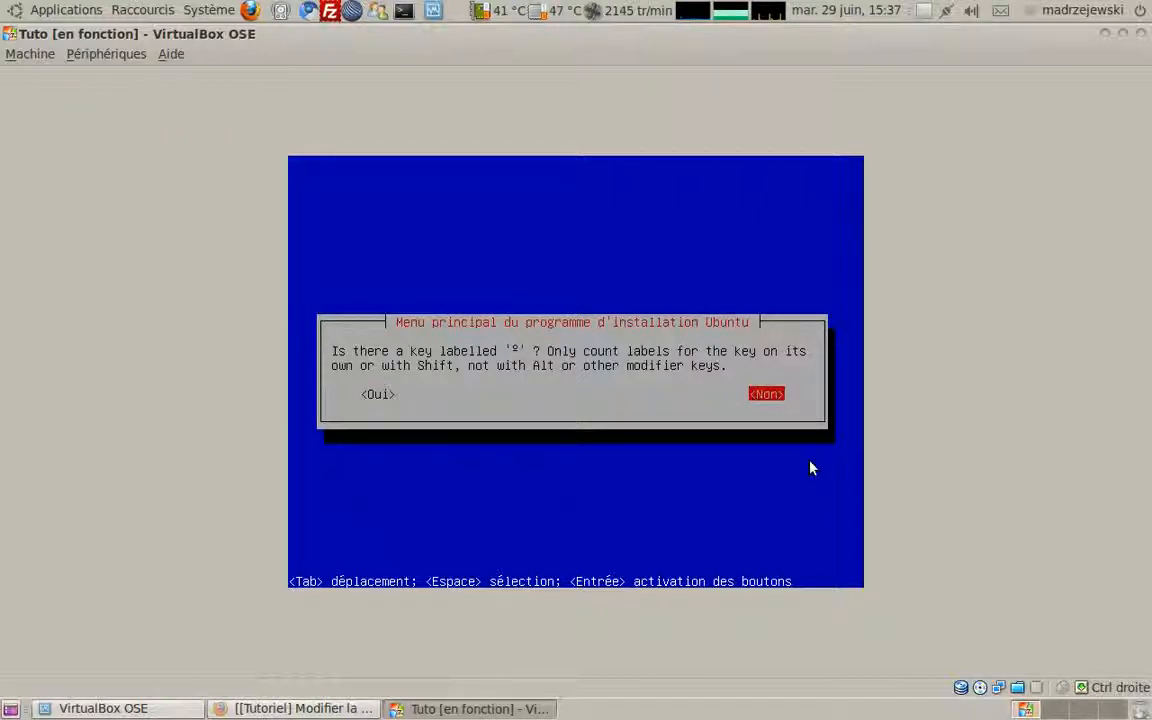
{"action": "key", "text": "Return"}
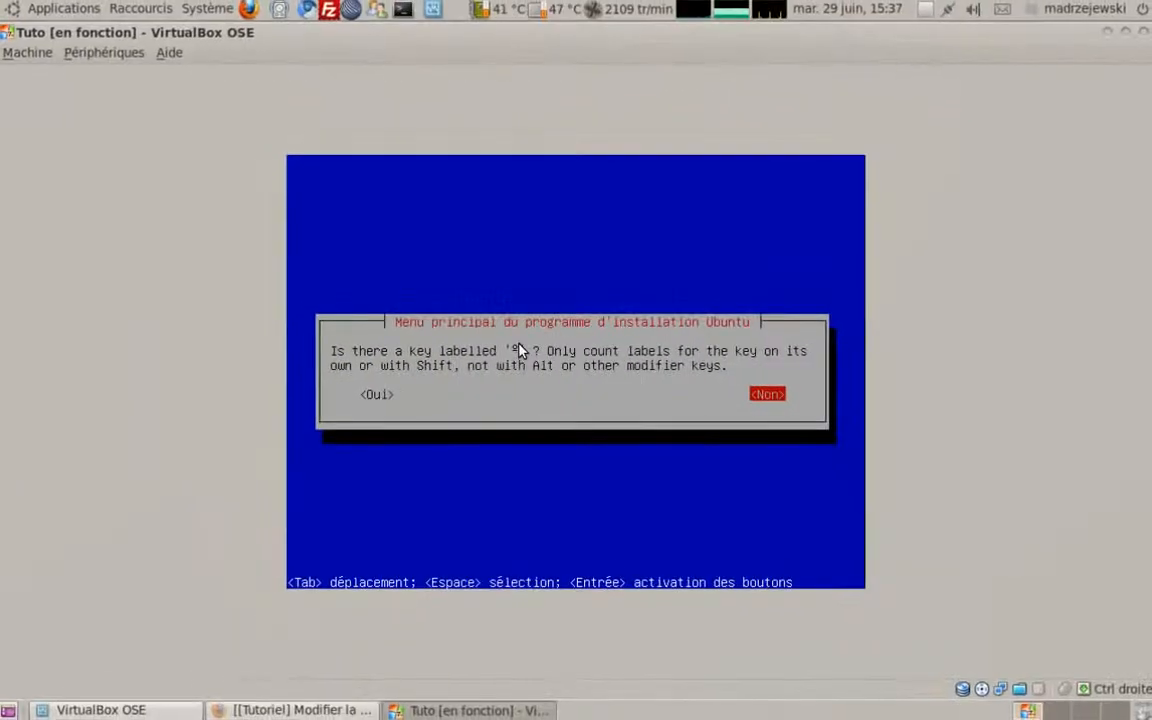
{"action": "key", "text": "Return"}
{"action": "key", "text": "Return"}
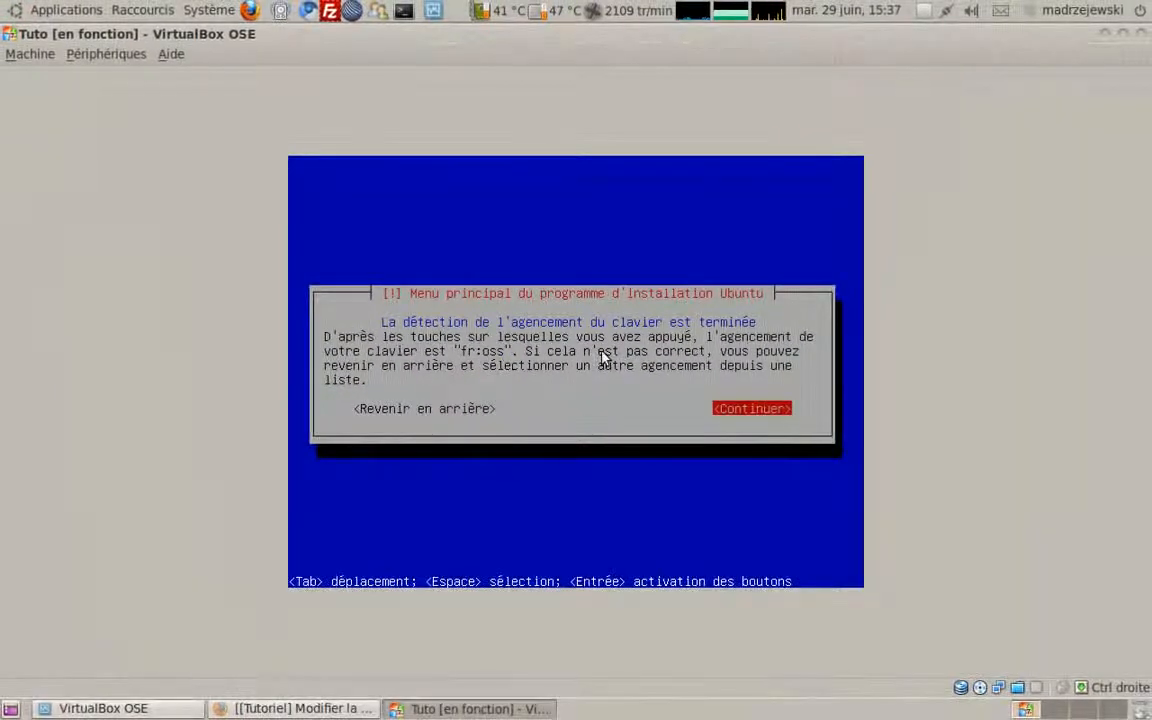
Step: Accept the detected fr:oss keyboard layout with Continuer
{"action": "key", "text": "Return"}
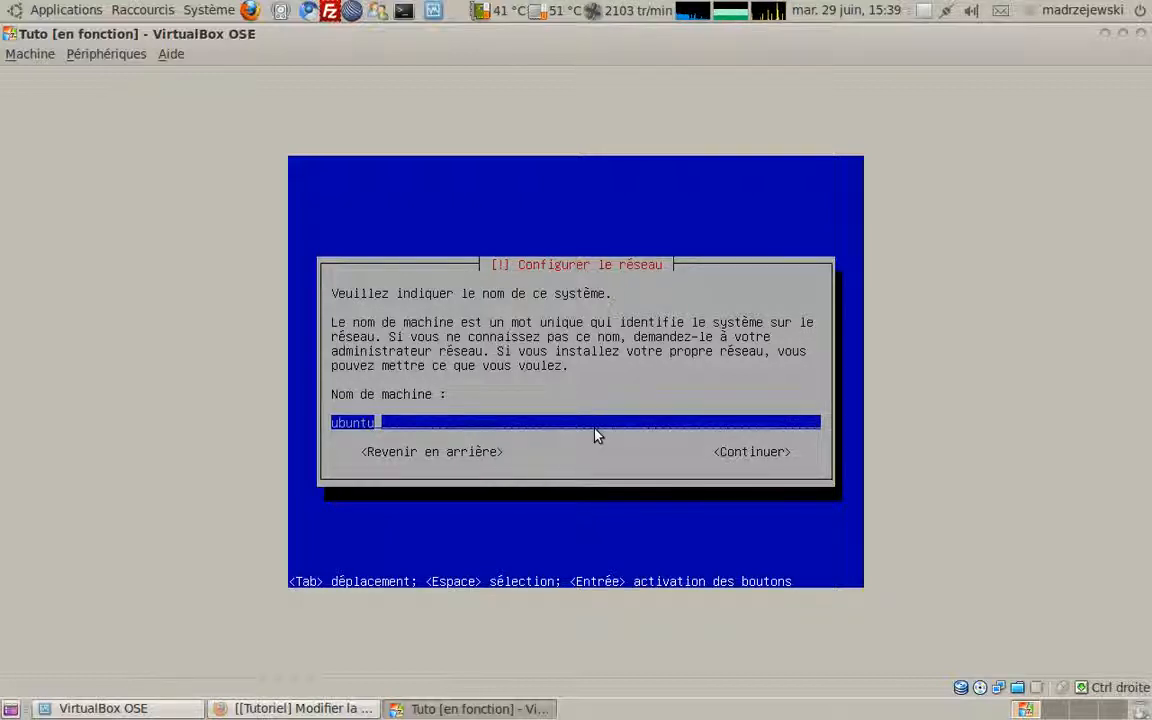
Step: Replace the hostname field's contents with 'ubuntu' and submit it
{"action": "key", "text": "BackSpace"}
{"action": "key", "text": "BackSpace"}
{"action": "key", "text": "BackSpace"}
{"action": "key", "text": "BackSpace"}
{"action": "key", "text": "BackSpace"}
{"action": "key", "text": "BackSpace"}
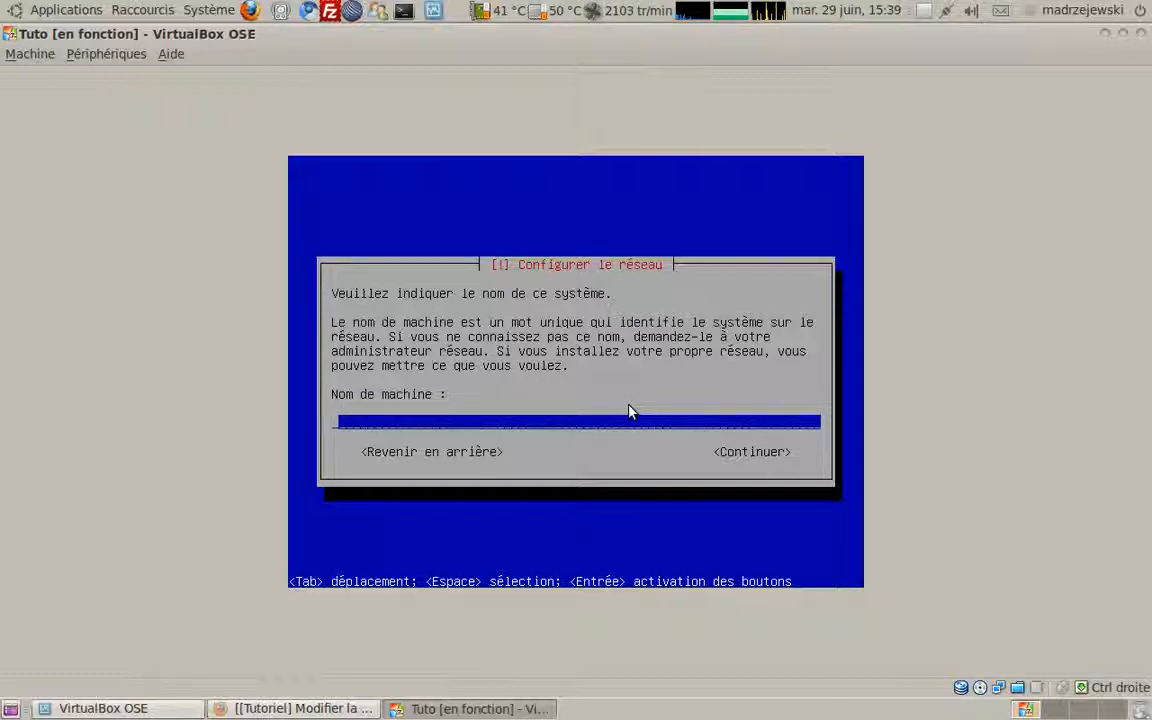
{"action": "type", "text": "ubuntu"}
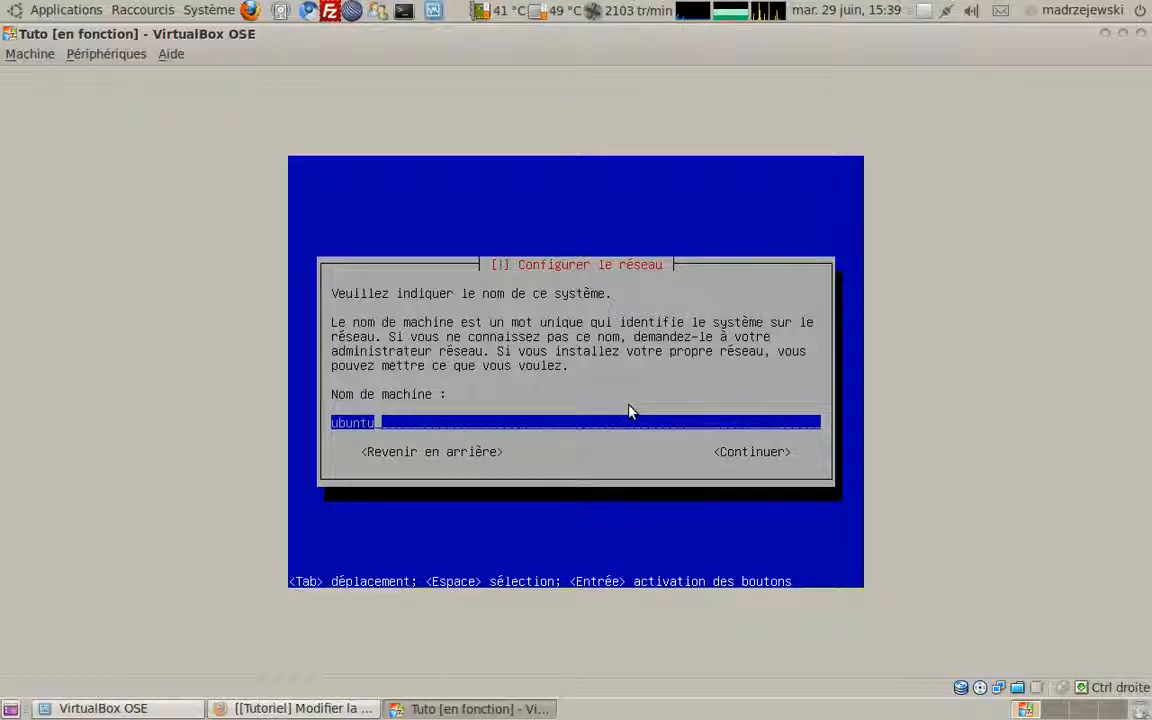
{"action": "key", "text": "Return"}
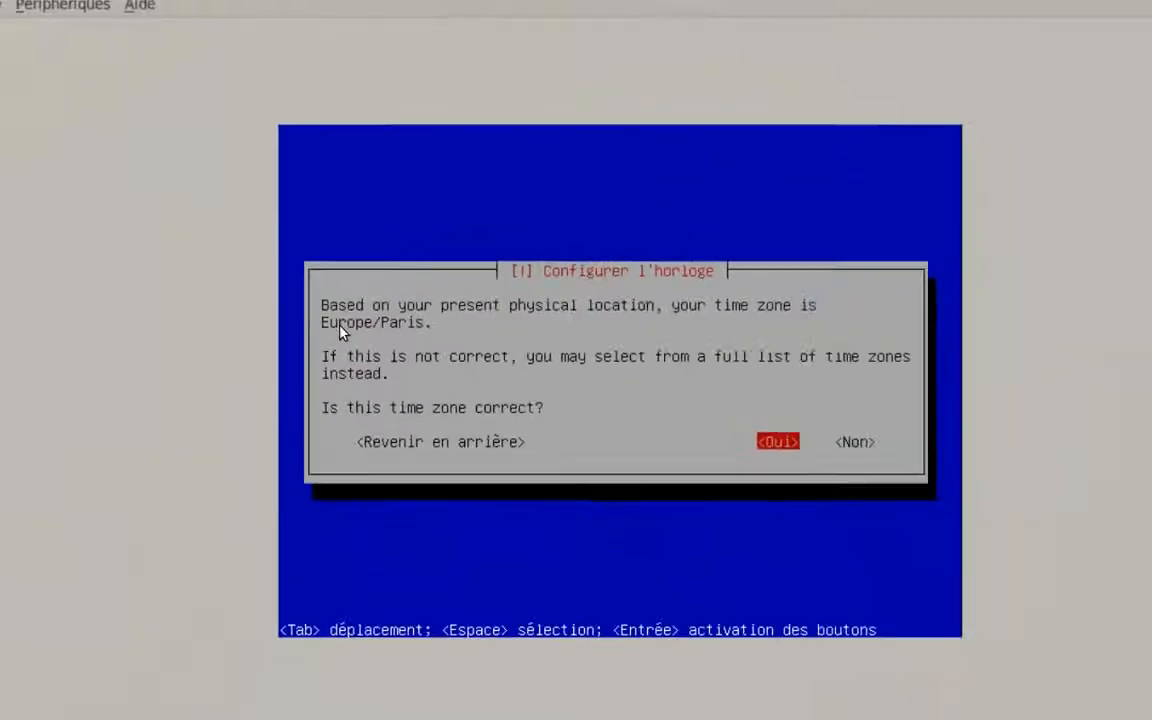
Step: Answer Oui to keep Europe/Paris as the clock's time zone
{"action": "key", "text": "Return"}
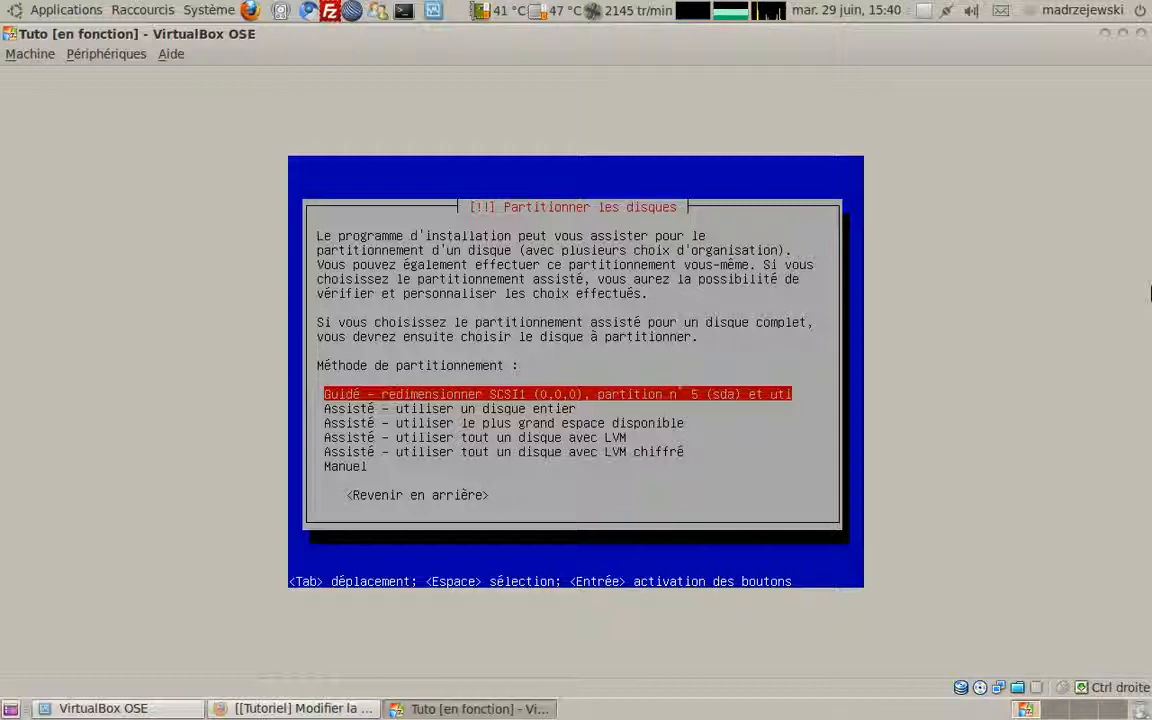
Step: Look over the assisted partitioning options, then pick Manuel
{"action": "key", "text": "Down"}
{"action": "key", "text": "Up"}
{"action": "key", "text": "Down"}
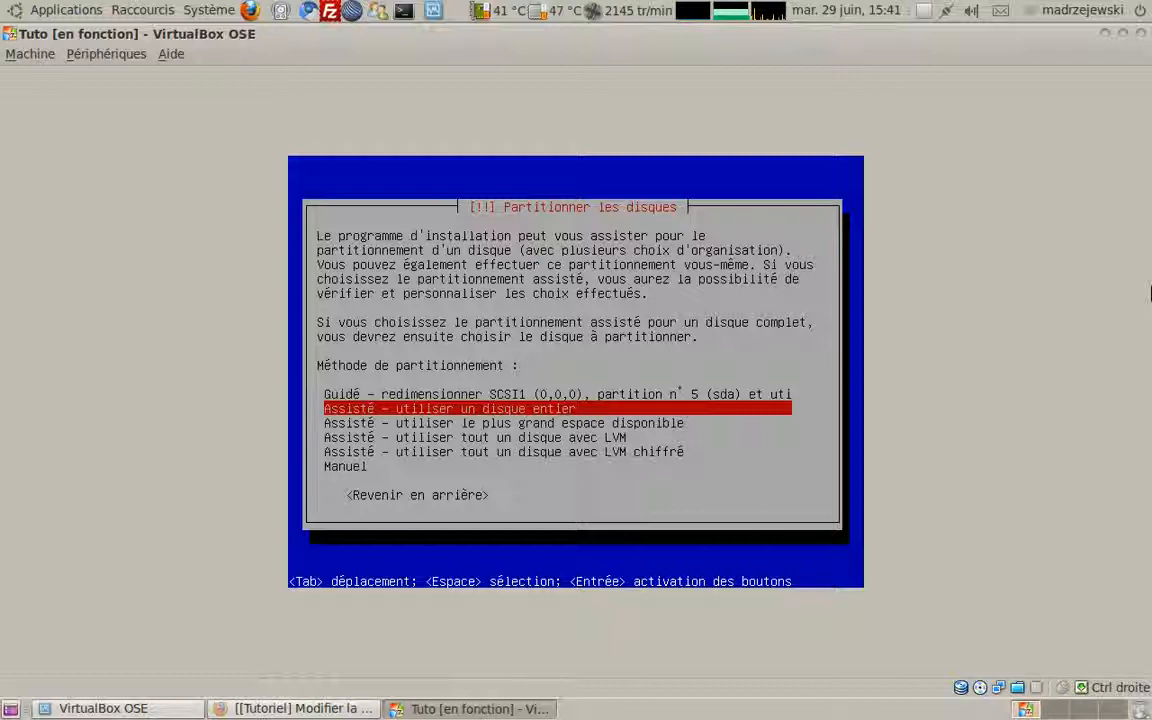
{"action": "key", "text": "Down"}
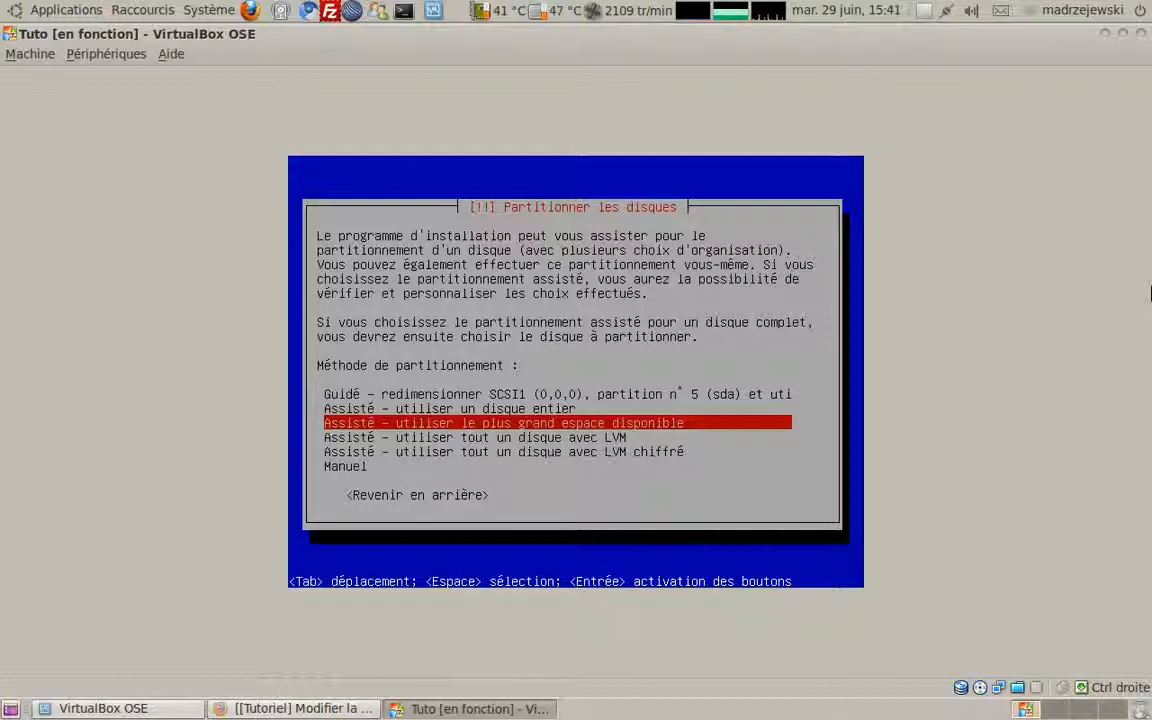
{"action": "key", "text": "Up"}
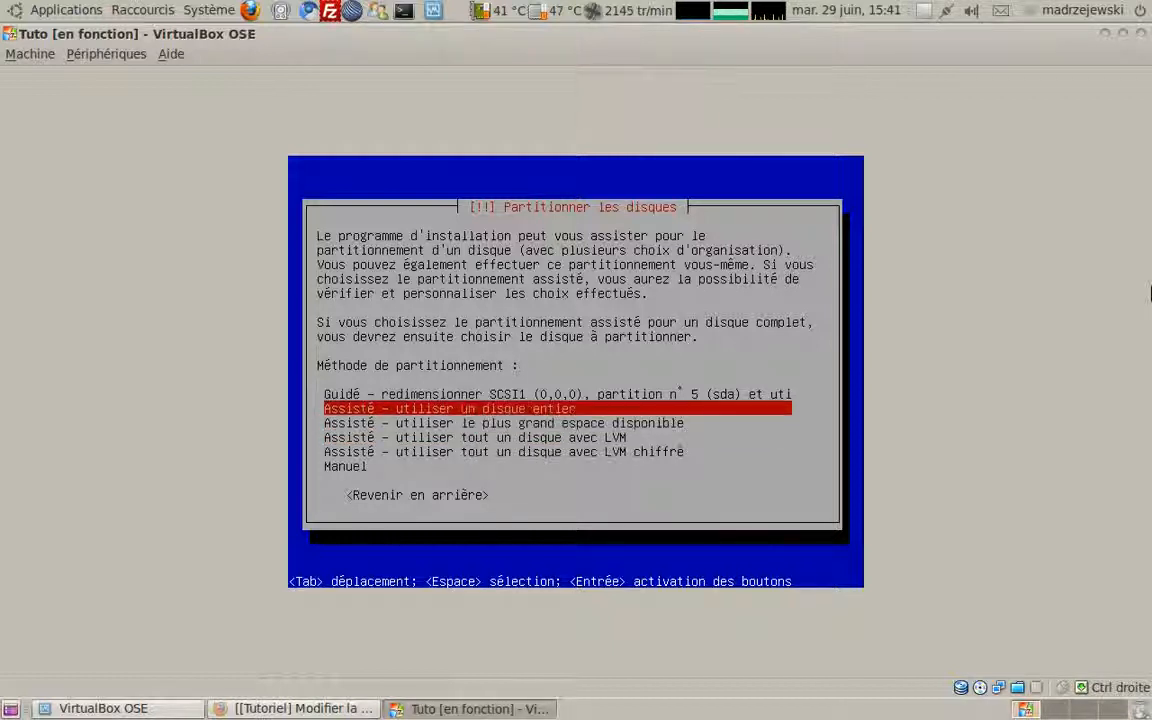
{"action": "key", "text": "Down"}
{"action": "key", "text": "Down"}
{"action": "key", "text": "Down"}
{"action": "key", "text": "Down"}
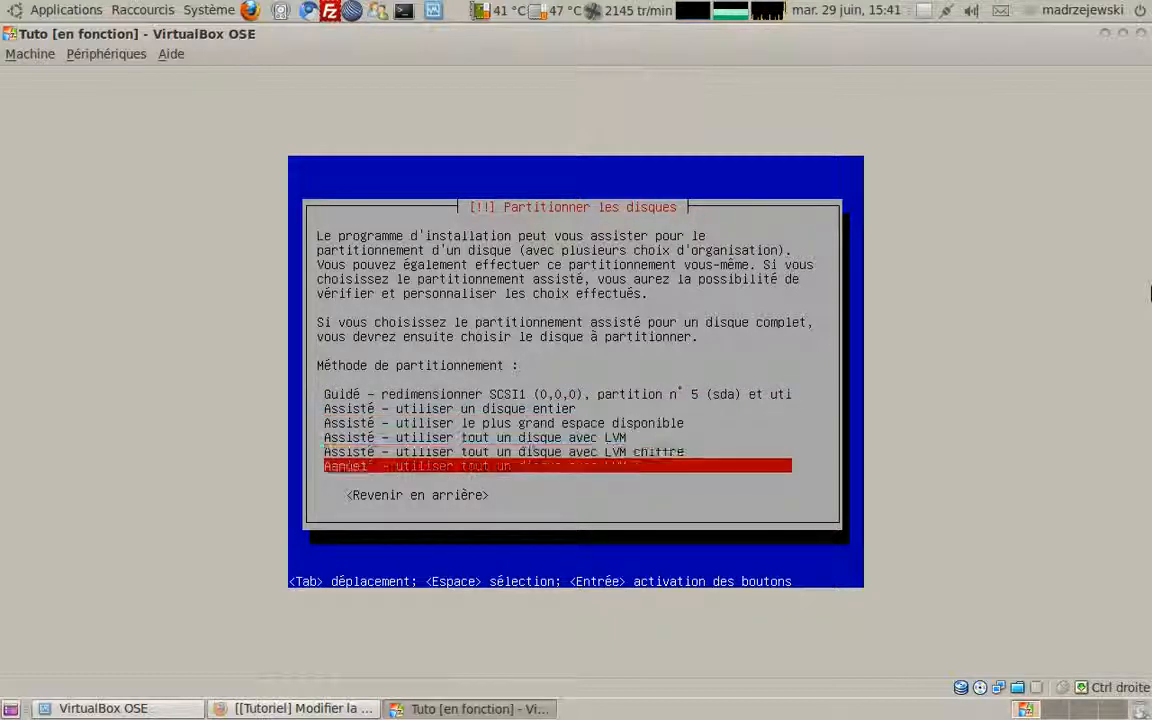
{"action": "key", "text": "Return"}
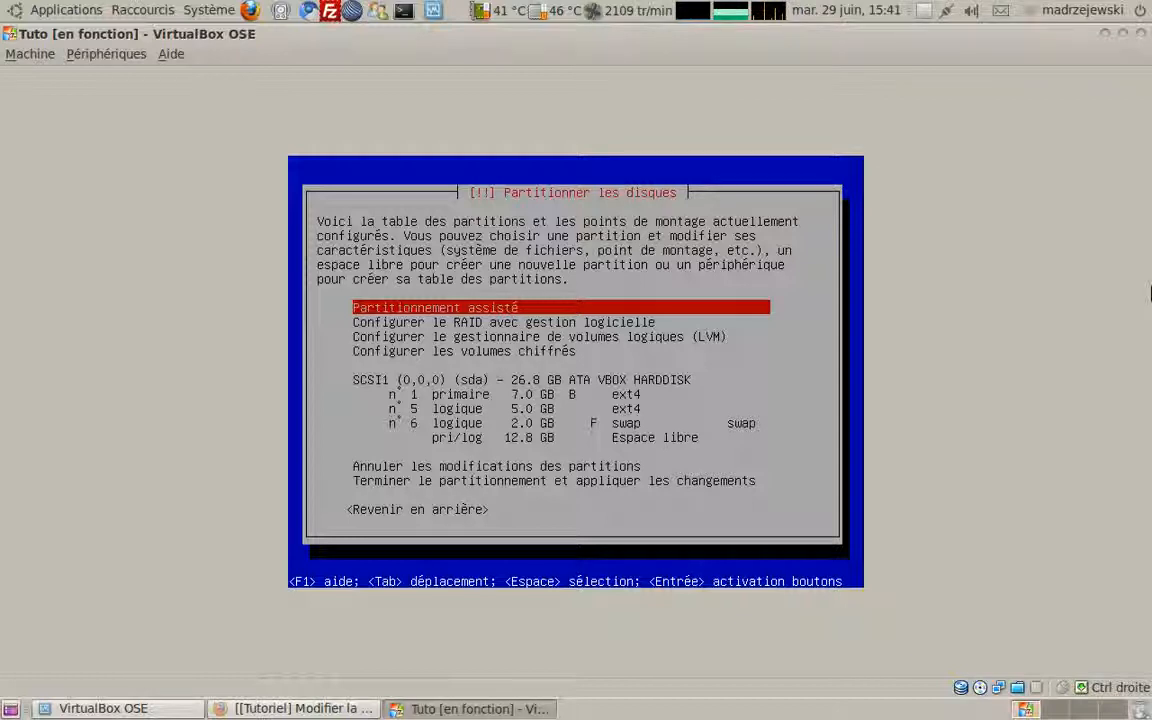
Step: Browse the partitioning menu entries: guided partitioning, LVM, encrypted volumes and the SCSI1 disk
{"action": "key", "text": "Down"}
{"action": "key", "text": "Down"}
{"action": "key", "text": "Down"}
{"action": "key", "text": "Down"}
{"action": "key", "text": "Down"}
{"action": "key", "text": "Down"}
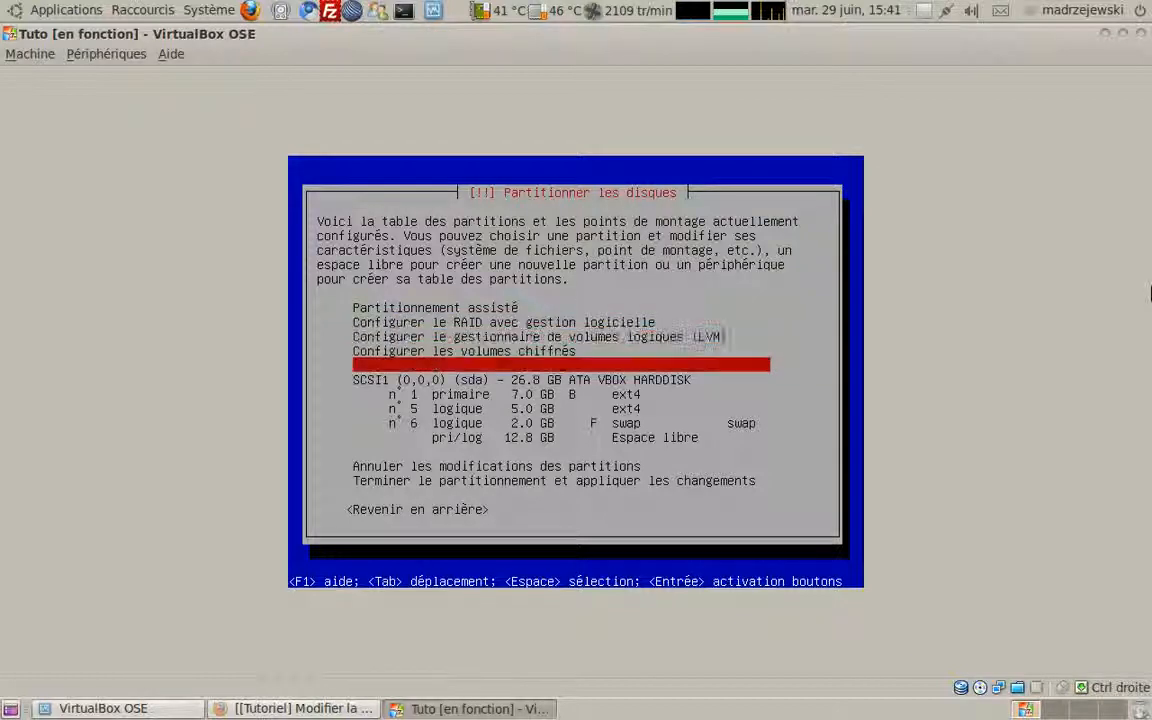
{"action": "key", "text": "Up"}
{"action": "key", "text": "Down"}
{"action": "key", "text": "Down"}
{"action": "key", "text": "Down"}
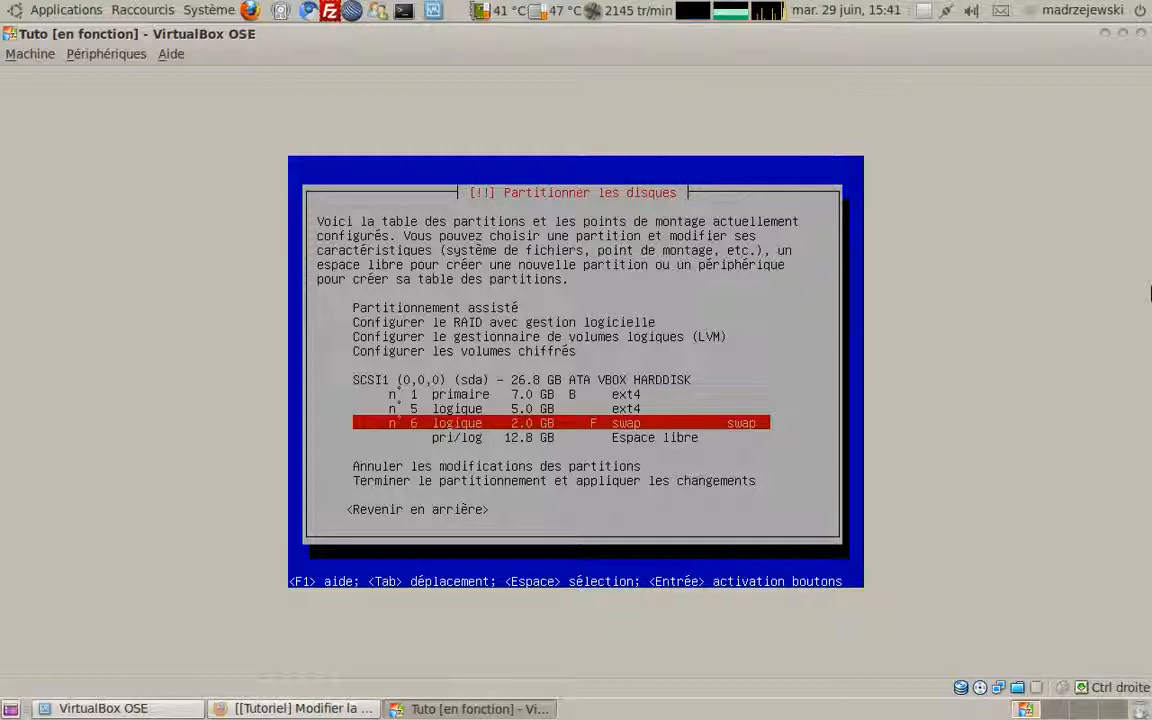
{"action": "key", "text": "Up"}
{"action": "key", "text": "Up"}
{"action": "key", "text": "Up"}
{"action": "key", "text": "Up"}
{"action": "key", "text": "Up"}
{"action": "key", "text": "Up"}
{"action": "key", "text": "Up"}
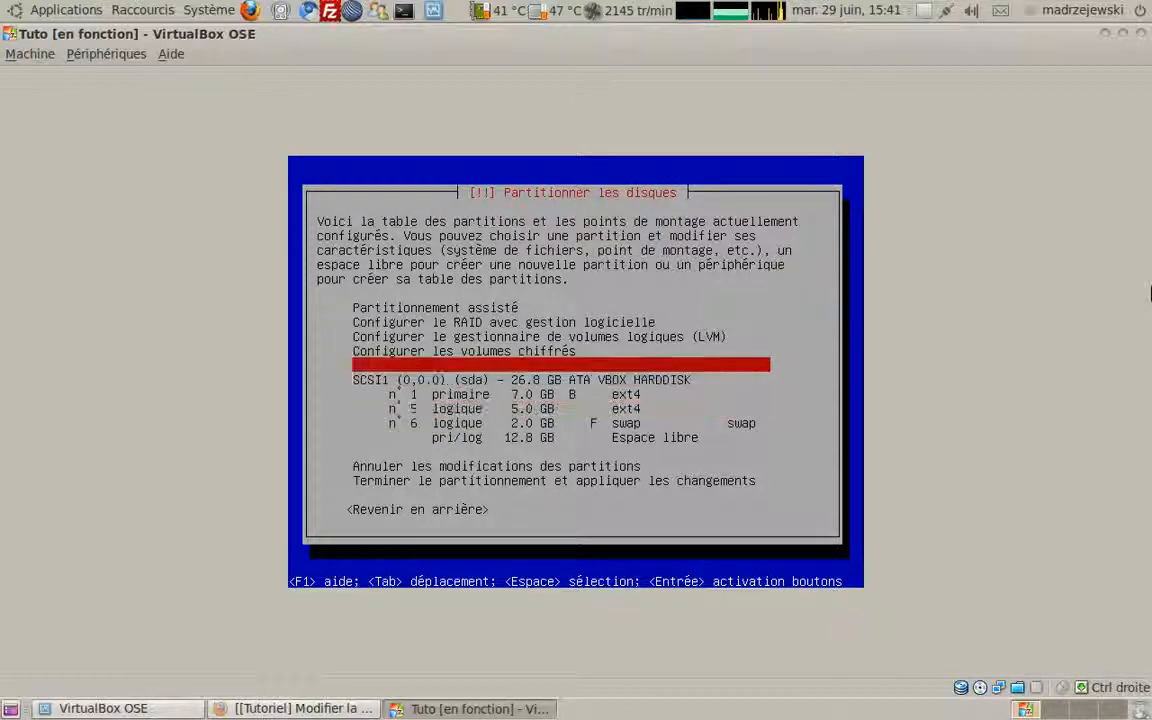
{"action": "key", "text": "Down"}
{"action": "key", "text": "Down"}
{"action": "key", "text": "Down"}
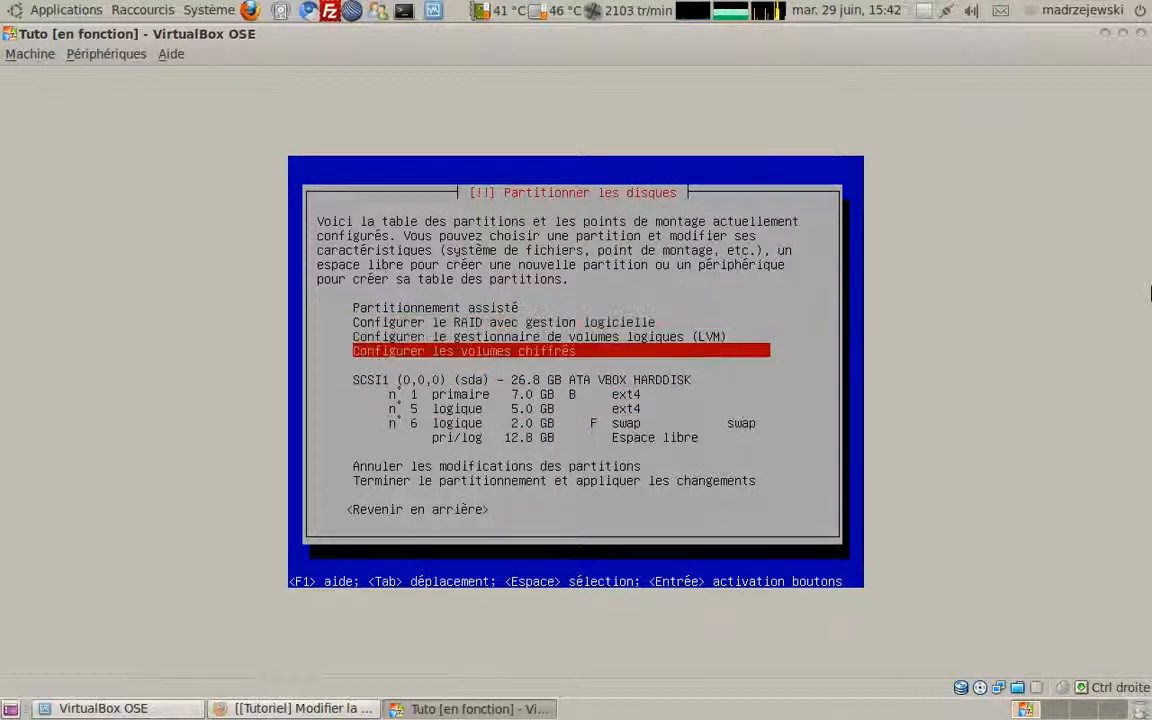
{"action": "key", "text": "Up"}
{"action": "key", "text": "Up"}
{"action": "key", "text": "Up"}
{"action": "key", "text": "Down"}
{"action": "key", "text": "Down"}
{"action": "key", "text": "Down"}
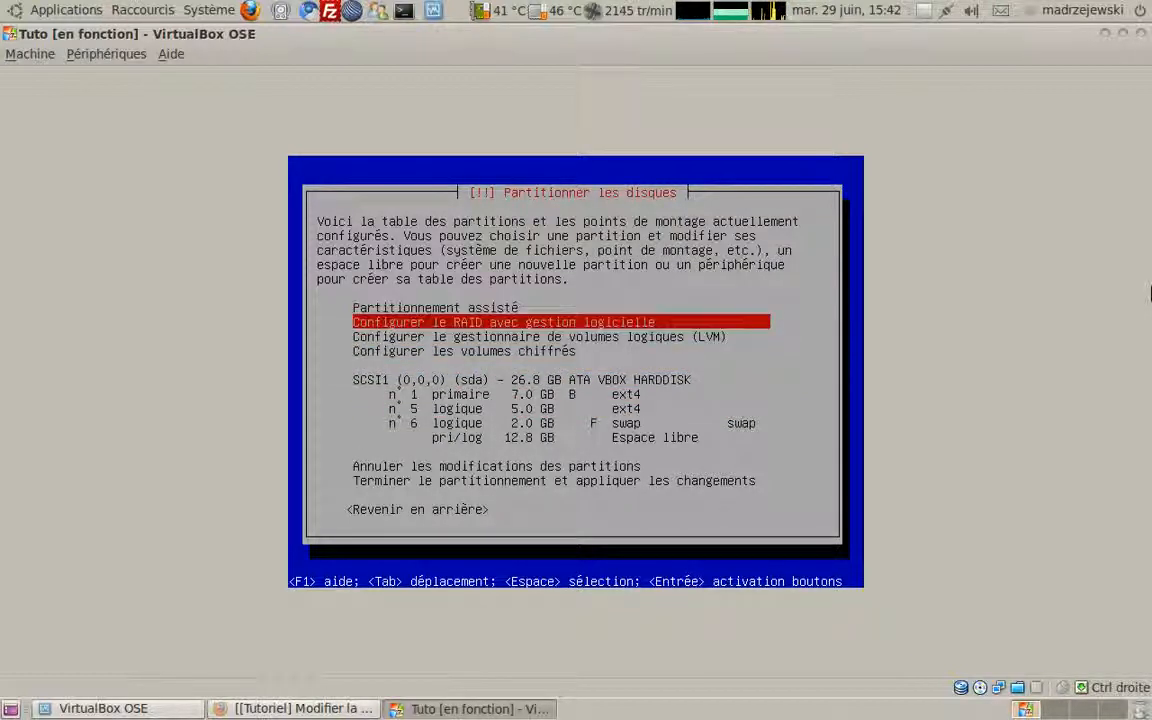
{"action": "key", "text": "Up"}
{"action": "key", "text": "Up"}
{"action": "key", "text": "Up"}
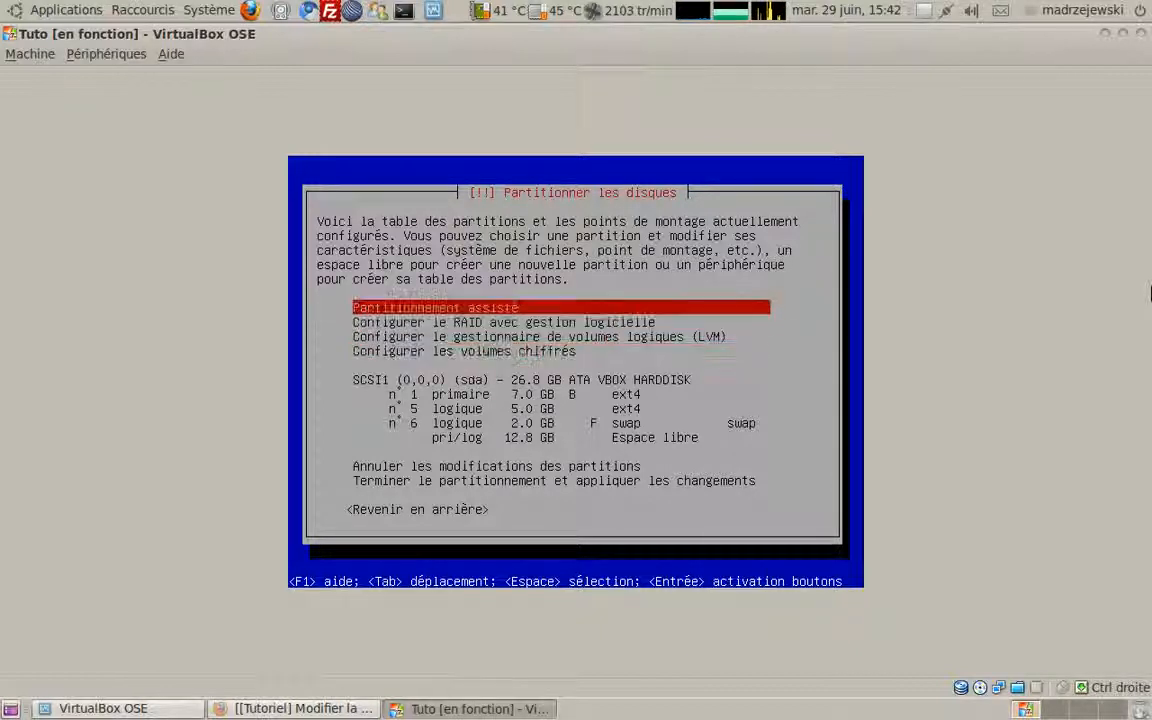
{"action": "key", "text": "Down"}
{"action": "key", "text": "Down"}
{"action": "key", "text": "Down"}
{"action": "key", "text": "Down"}
{"action": "key", "text": "Down"}
{"action": "key", "text": "Down"}
{"action": "key", "text": "Down"}
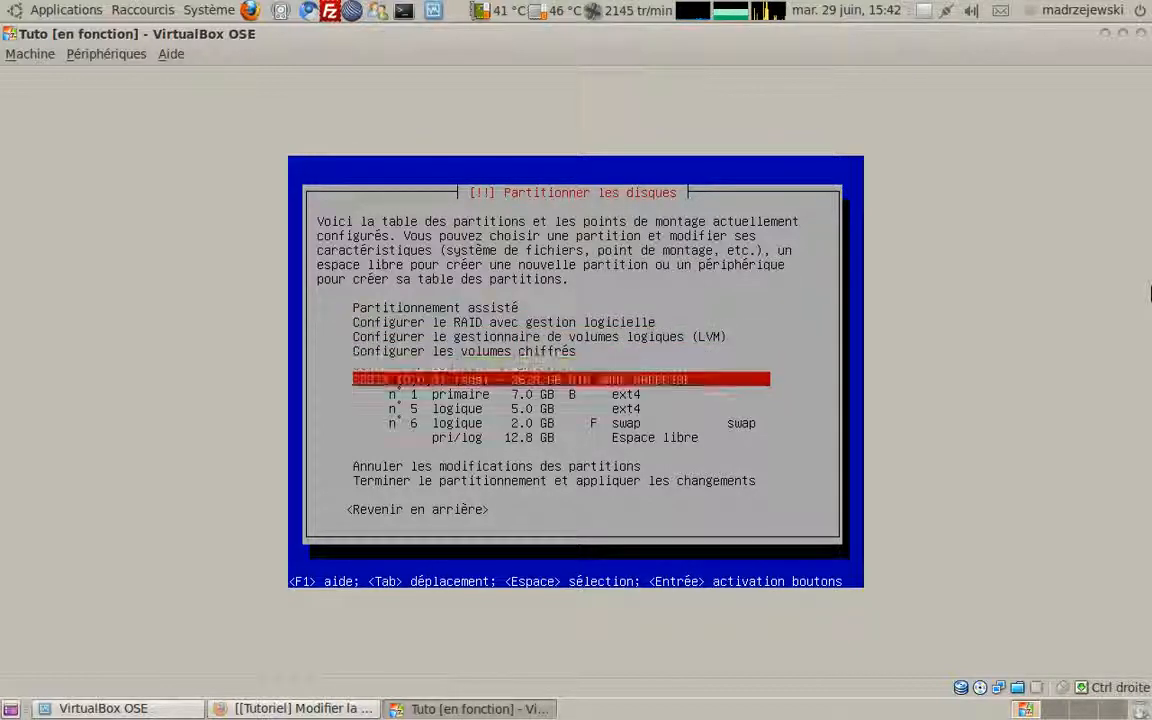
{"action": "key", "text": "Down"}
{"action": "key", "text": "Down"}
{"action": "key", "text": "Down"}
{"action": "key", "text": "Down"}
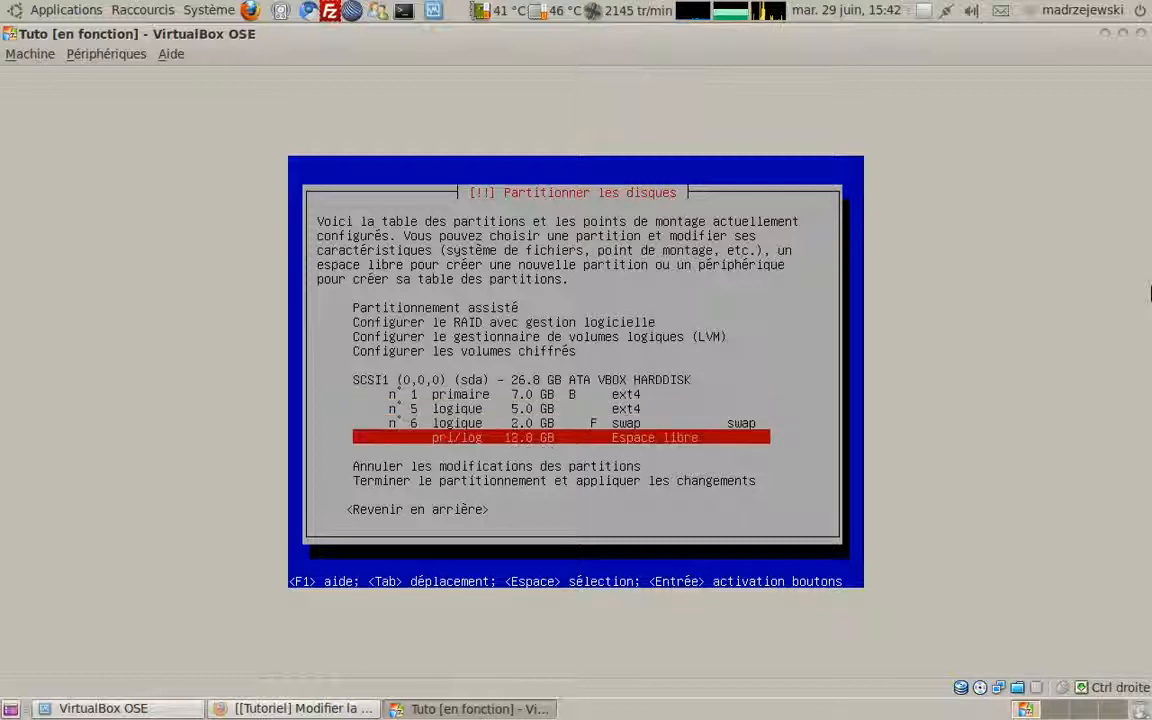
Step: Step down the partition rows to the 7.0 GB ext4, 5.0 GB ext4 and 2.0 GB swap partitions
{"action": "key", "text": "Up"}
{"action": "key", "text": "Up"}
{"action": "key", "text": "Up"}
{"action": "key", "text": "Up"}
{"action": "key", "text": "Up"}
{"action": "key", "text": "Up"}
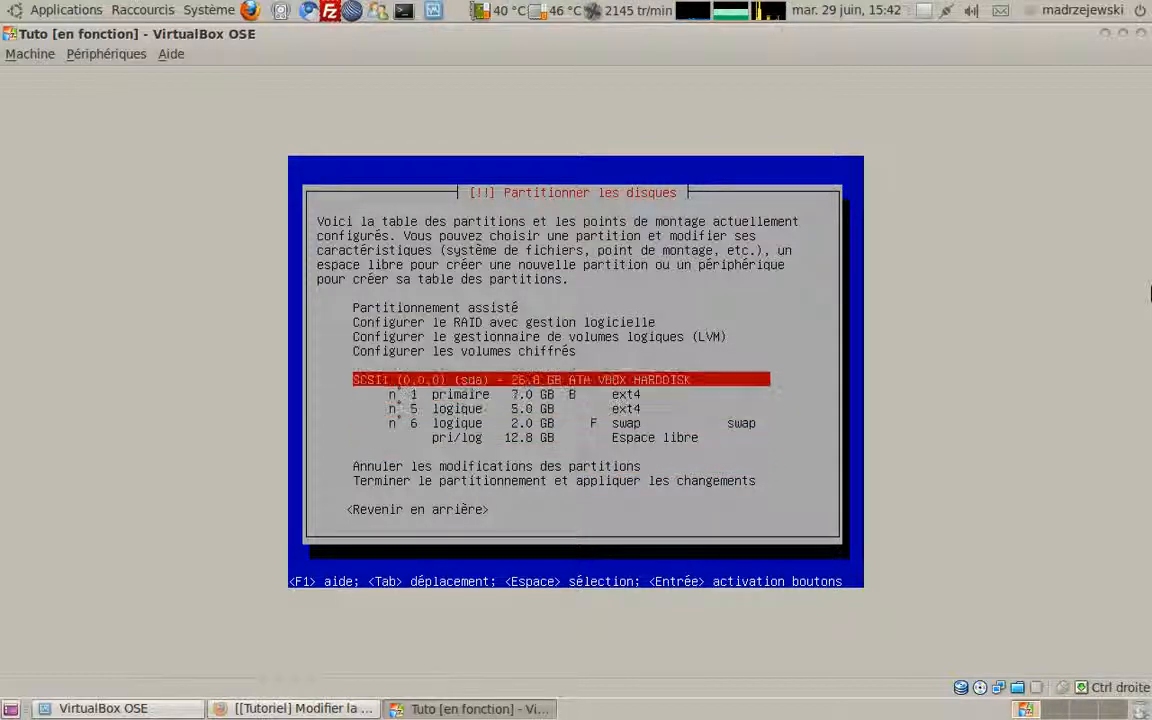
{"action": "key", "text": "Down"}
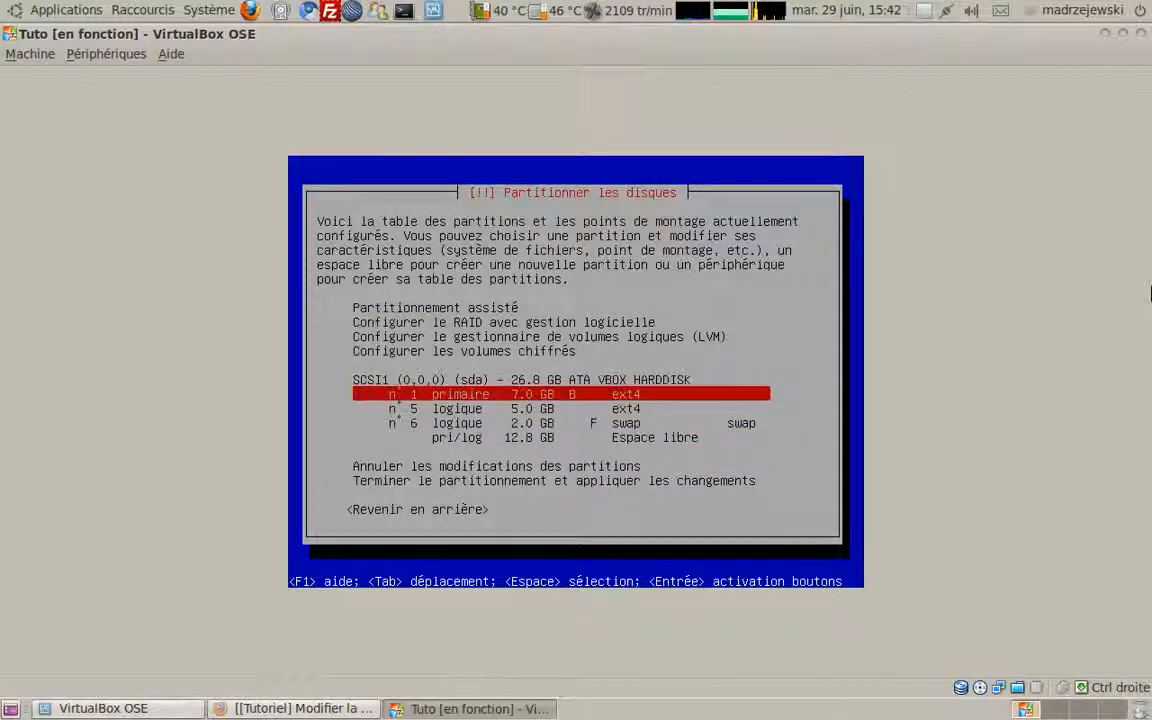
{"action": "key", "text": "Up"}
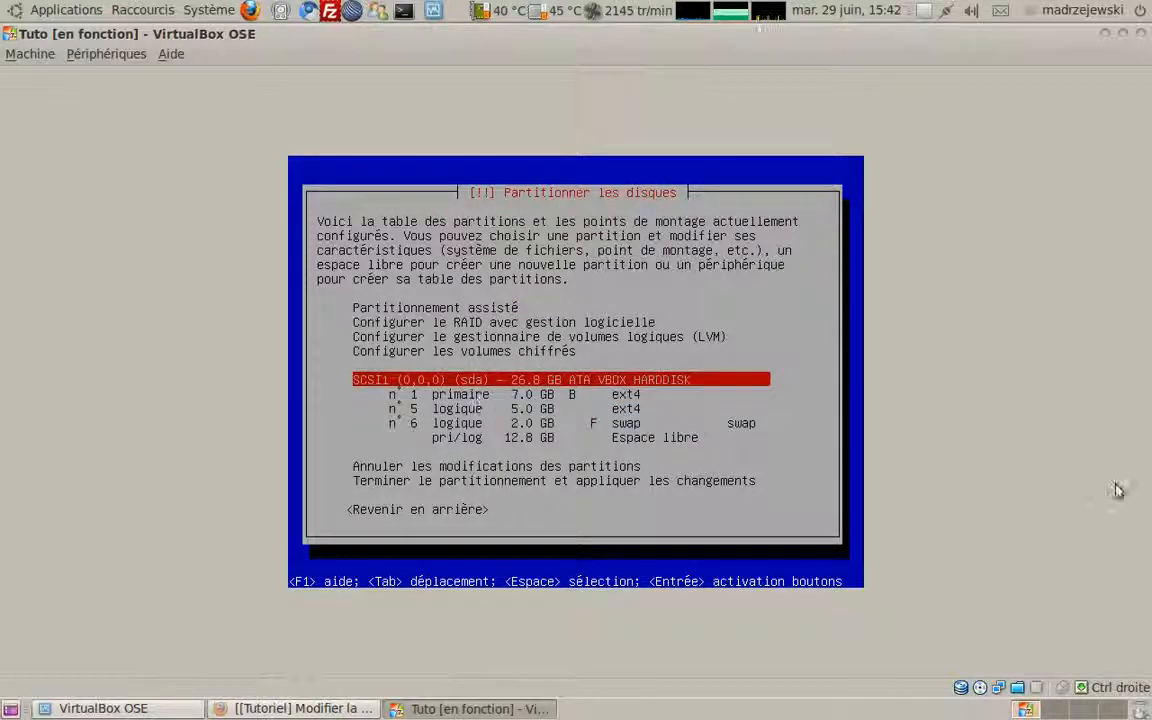
{"action": "key", "text": "Down"}
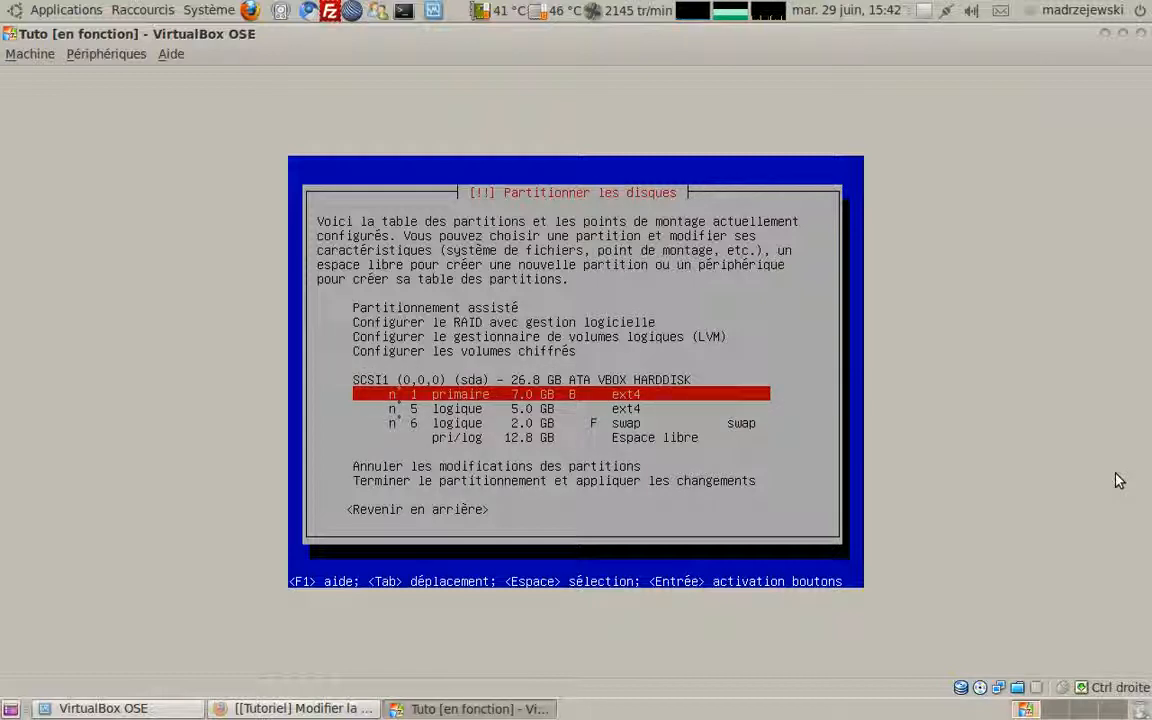
{"action": "key", "text": "Down"}
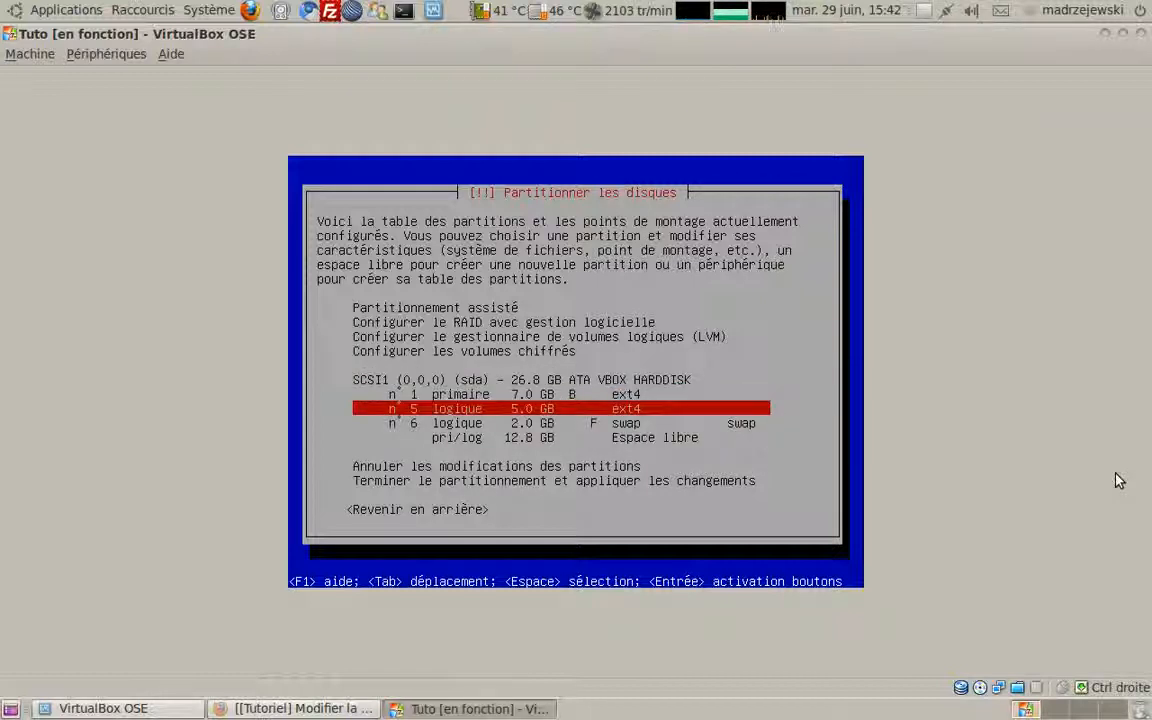
{"action": "key", "text": "Down"}
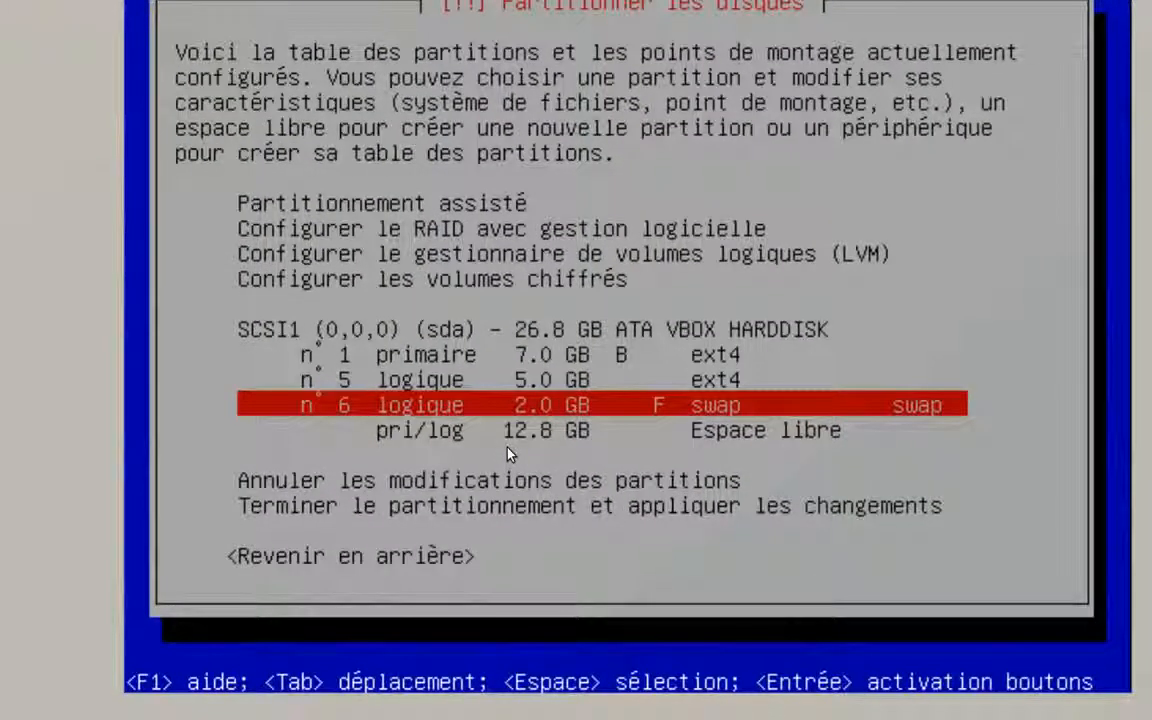
Step: Move from the 12.8 GB free space back up to the 7.0 GB primary ext4 partition
{"action": "key", "text": "Down"}
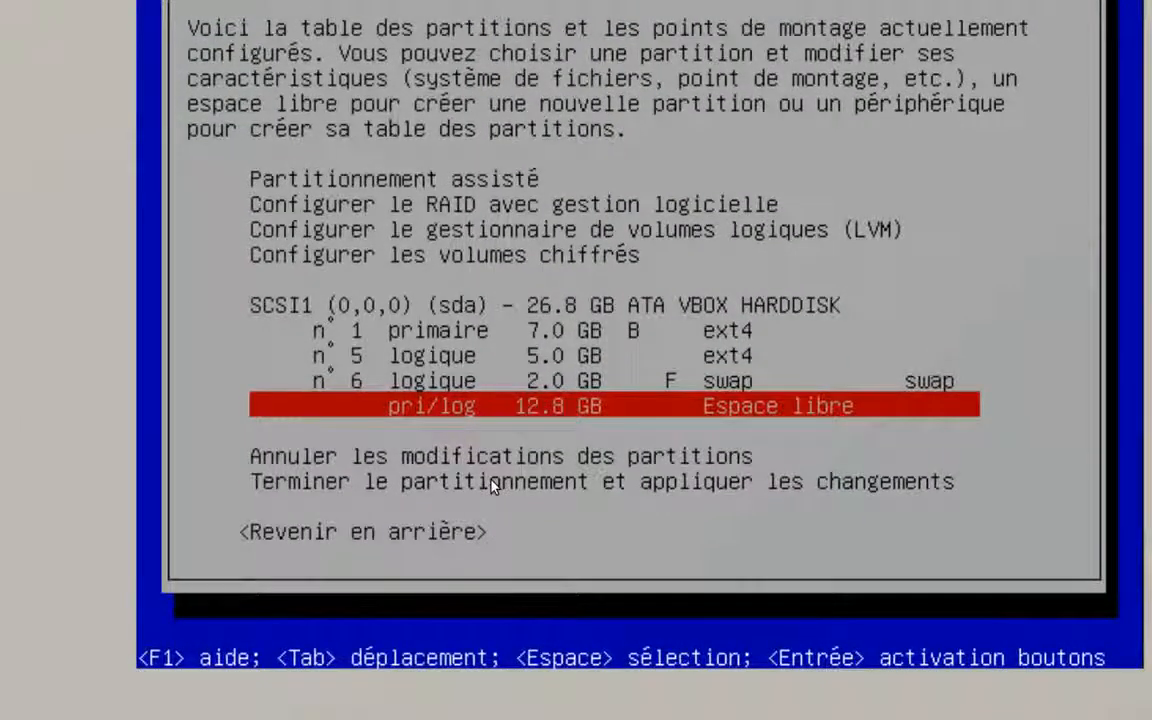
{"action": "key", "text": "Up"}
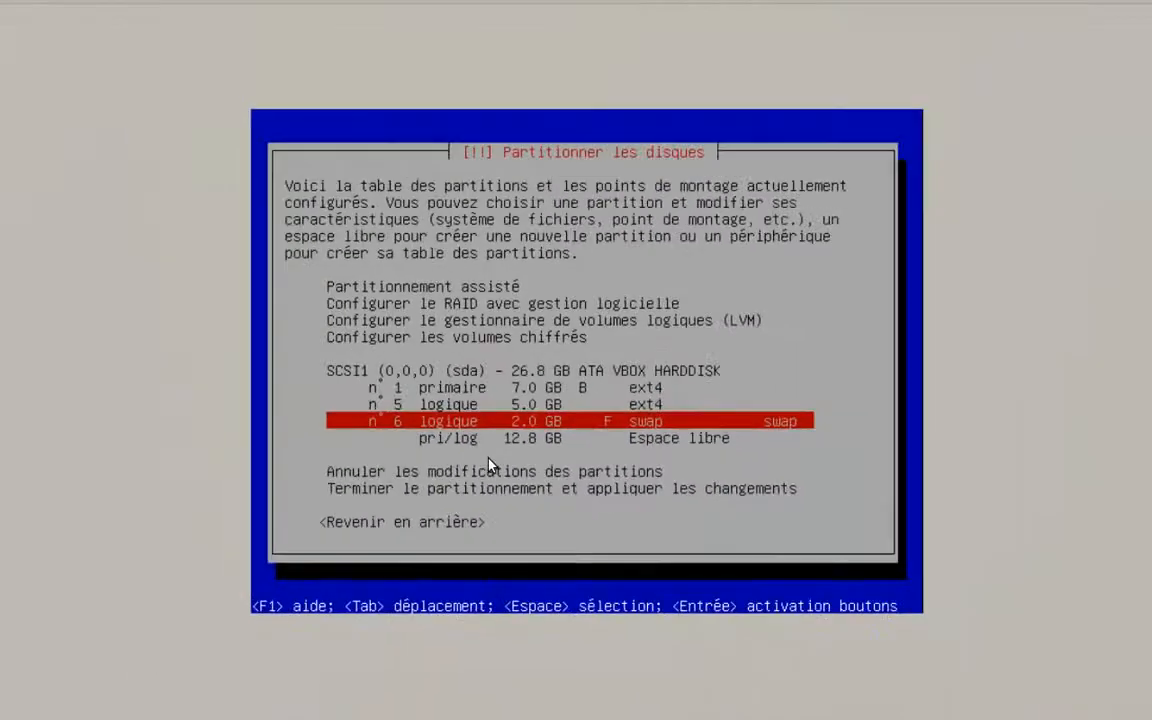
{"action": "key", "text": "Up"}
{"action": "key", "text": "Up"}
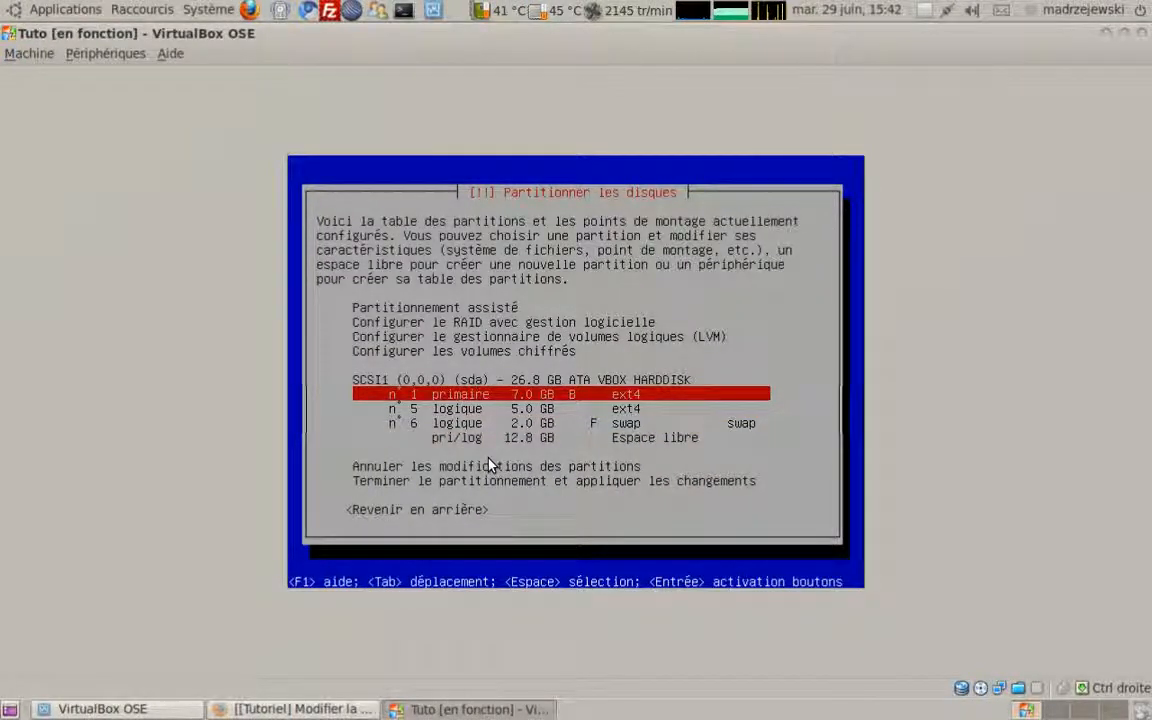
Step: Delete the 7.0 GB, 5.0 GB ext4 and 2.0 GB swap partitions, leaving 26.8 GB free space
{"action": "key", "text": "Return"}
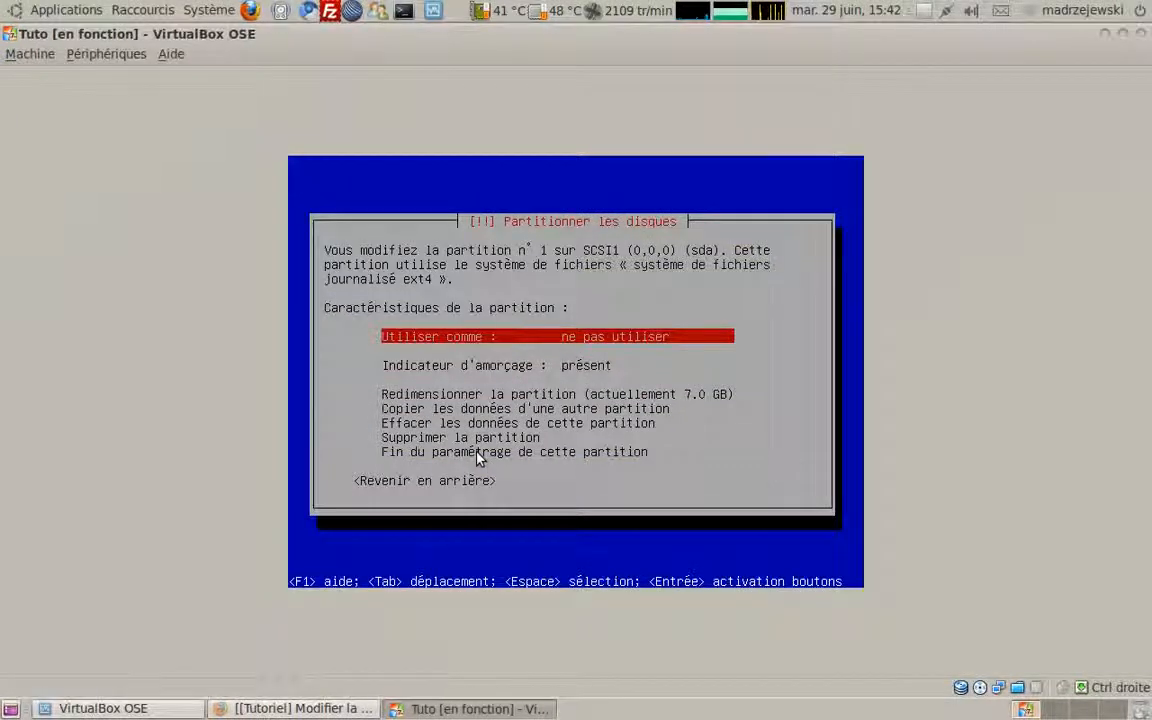
{"action": "key", "text": "Down"}
{"action": "key", "text": "Down"}
{"action": "key", "text": "Down"}
{"action": "key", "text": "Down"}
{"action": "key", "text": "Down"}
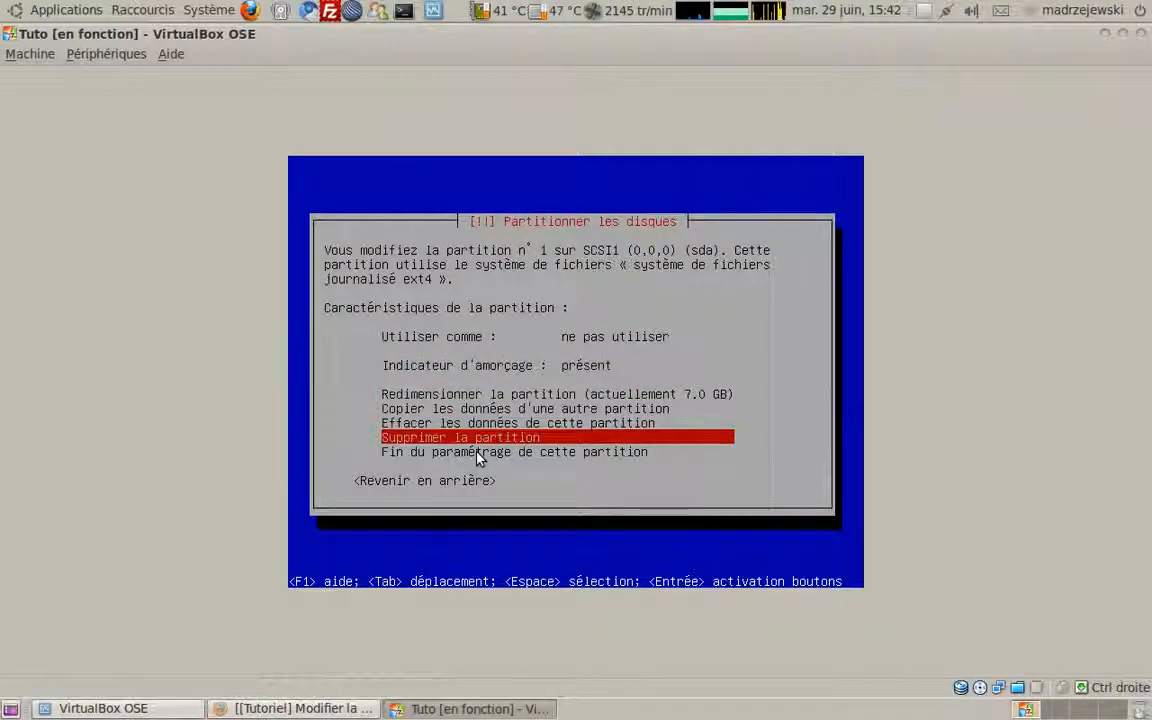
{"action": "key", "text": "Return"}
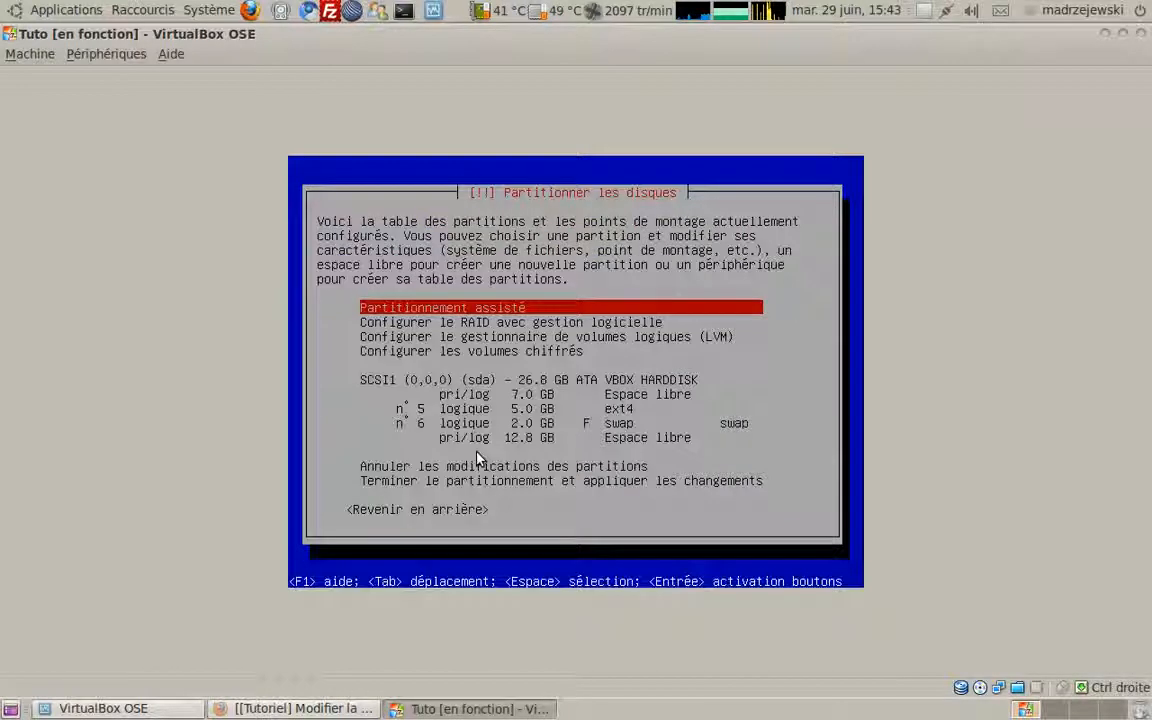
{"action": "key", "text": "Down"}
{"action": "key", "text": "Down"}
{"action": "key", "text": "Down"}
{"action": "key", "text": "Down"}
{"action": "key", "text": "Down"}
{"action": "key", "text": "Down"}
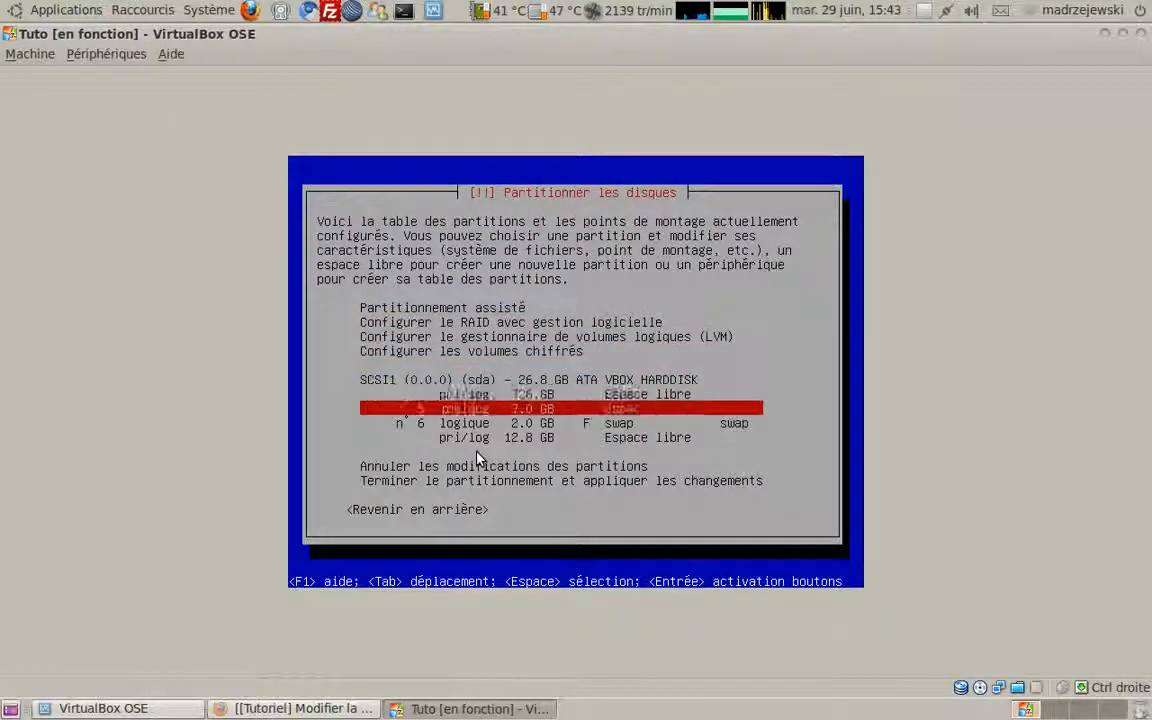
{"action": "key", "text": "Return"}
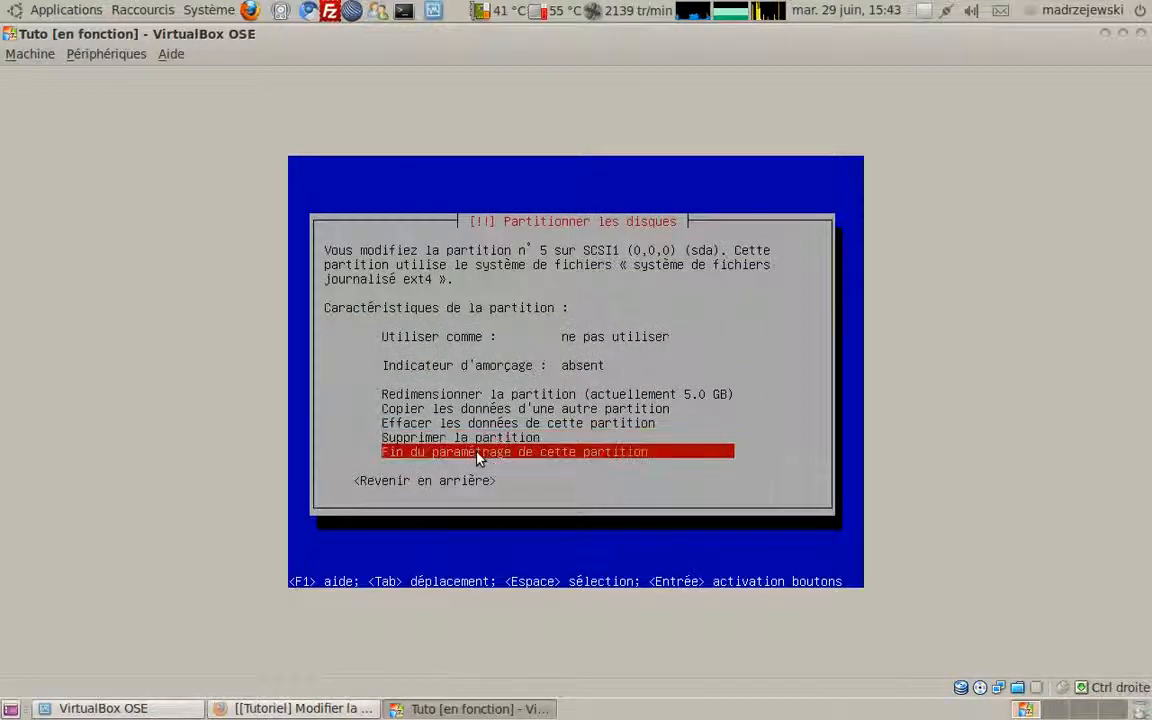
{"action": "key", "text": "Return"}
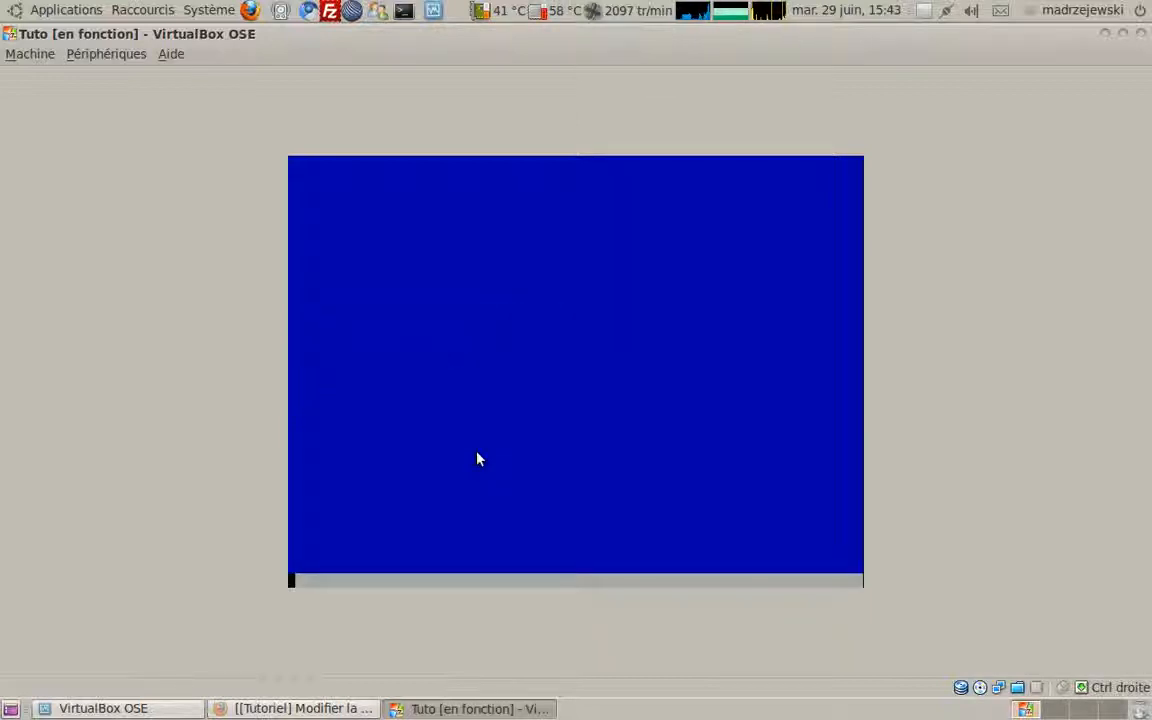
{"action": "key", "text": "Down"}
{"action": "key", "text": "Down"}
{"action": "key", "text": "Down"}
{"action": "key", "text": "Down"}
{"action": "key", "text": "Down"}
{"action": "key", "text": "Down"}
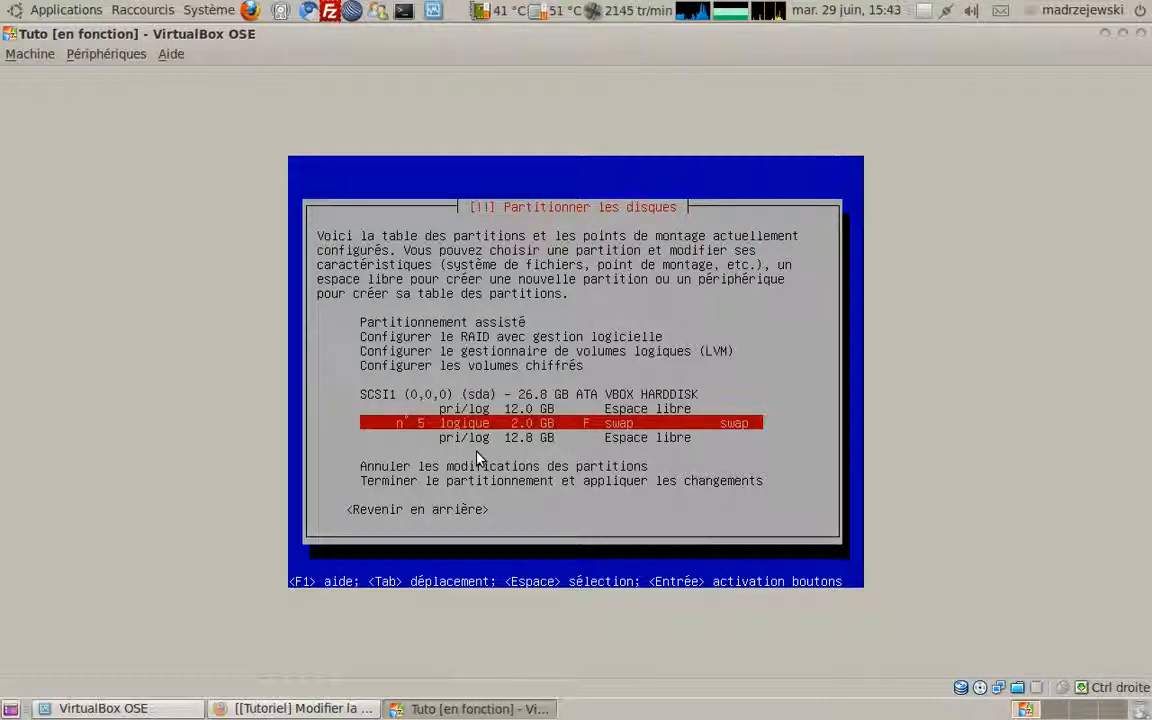
{"action": "key", "text": "Return"}
{"action": "key", "text": "Up"}
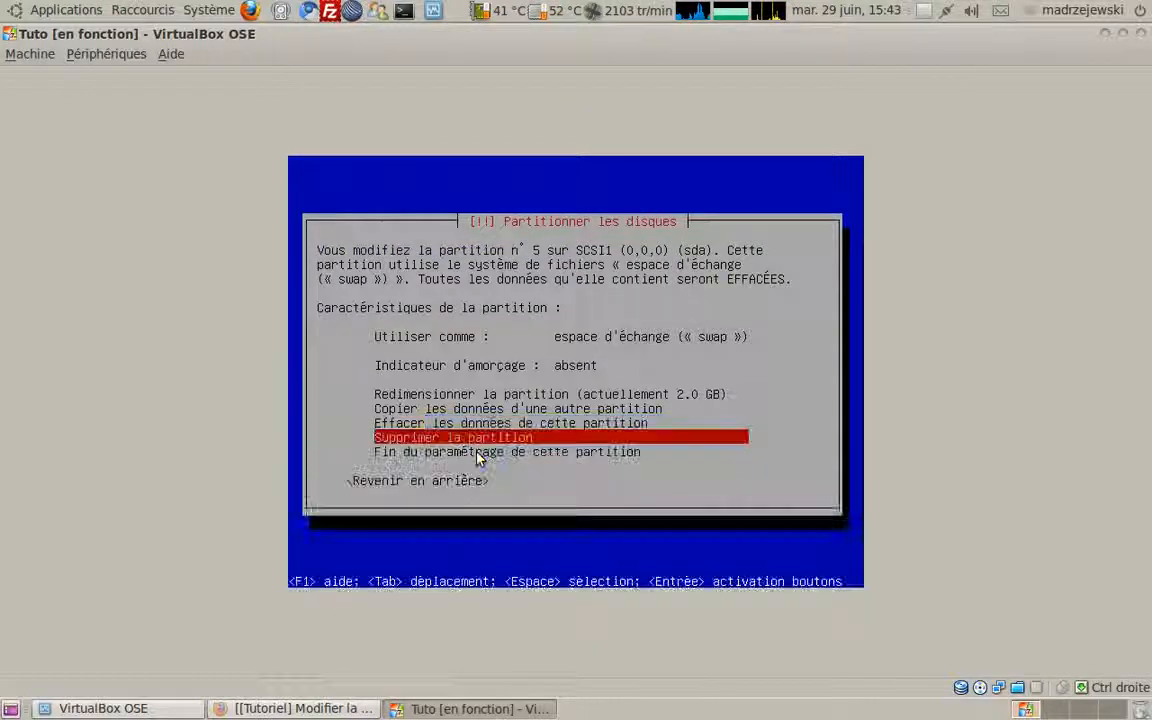
{"action": "key", "text": "Return"}
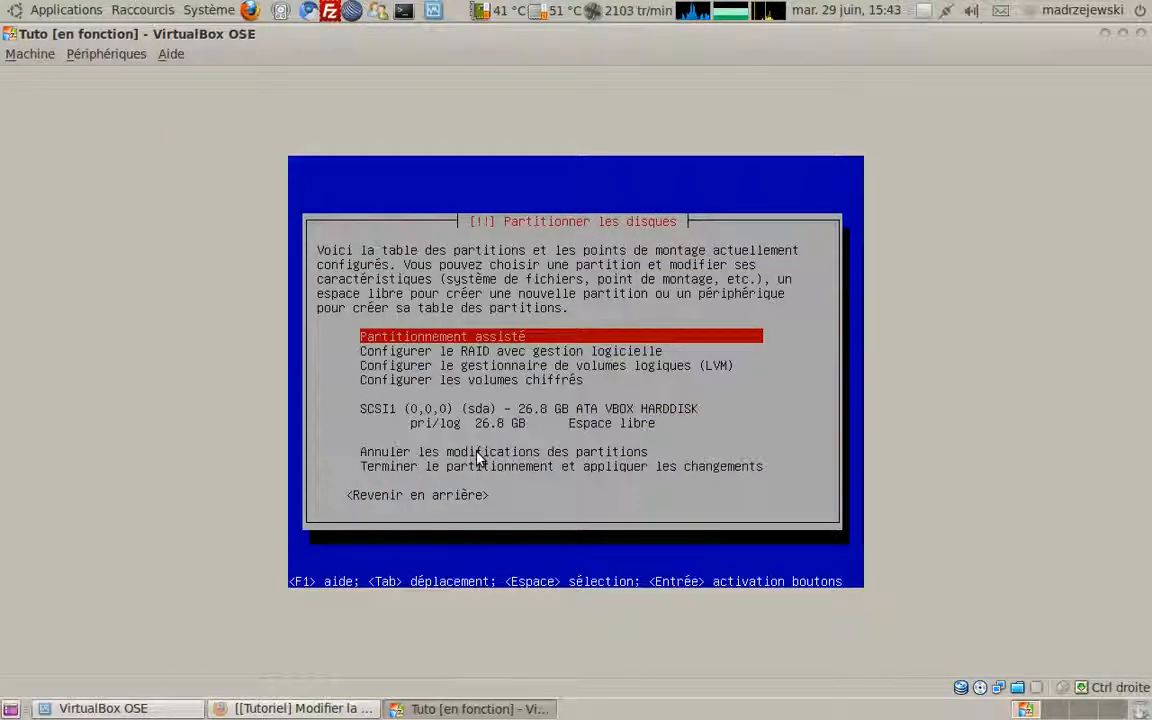
{"action": "key", "text": "Down"}
{"action": "key", "text": "Down"}
{"action": "key", "text": "Down"}
{"action": "key", "text": "Down"}
{"action": "key", "text": "Down"}
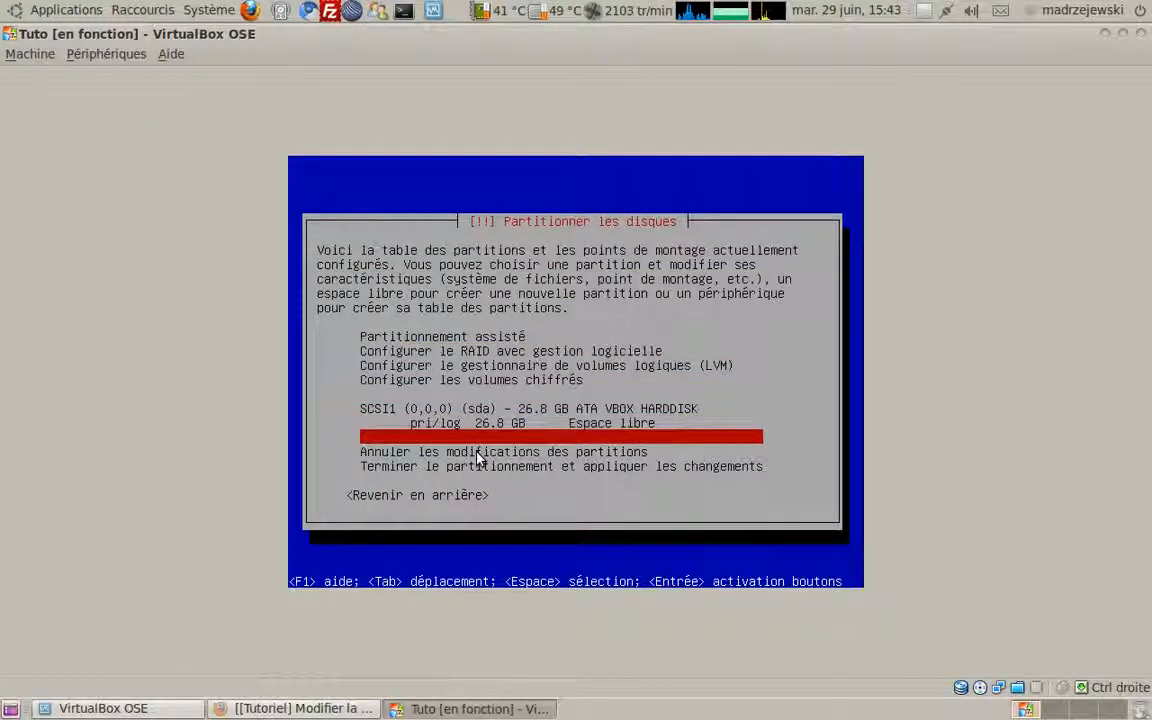
Step: Create a 7 GB primary partition at the start of the 26.8 GB free space
{"action": "key", "text": "Up"}
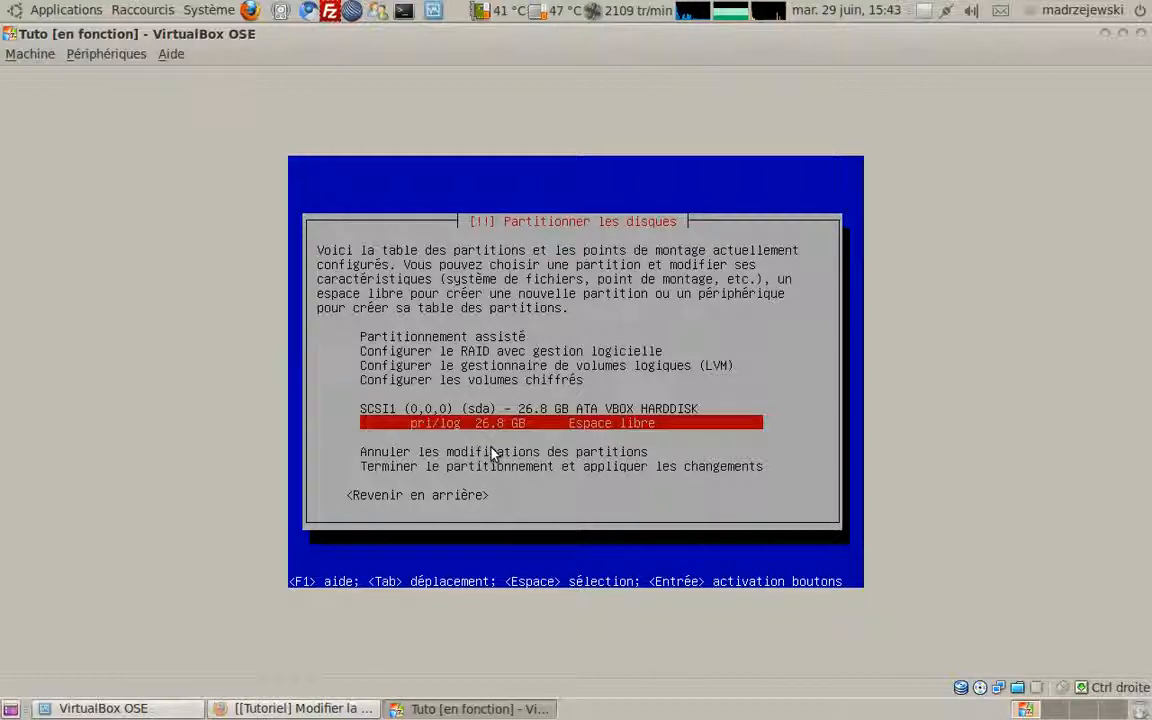
{"action": "key", "text": "Return"}
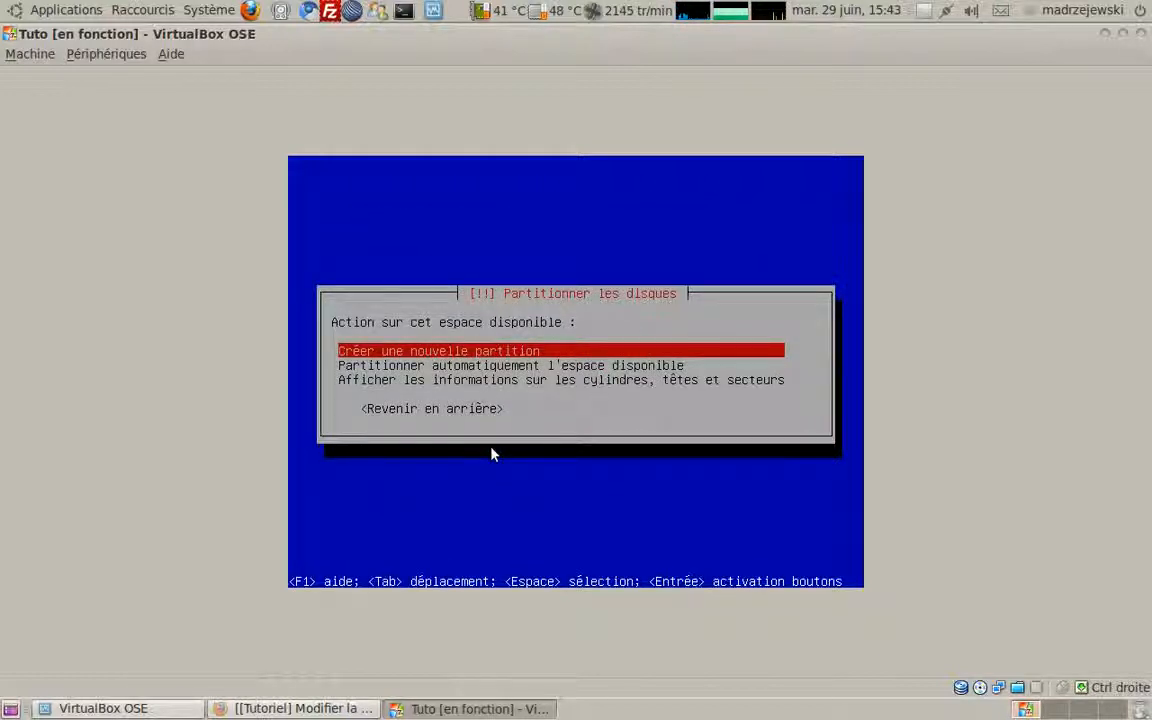
{"action": "key", "text": "Return"}
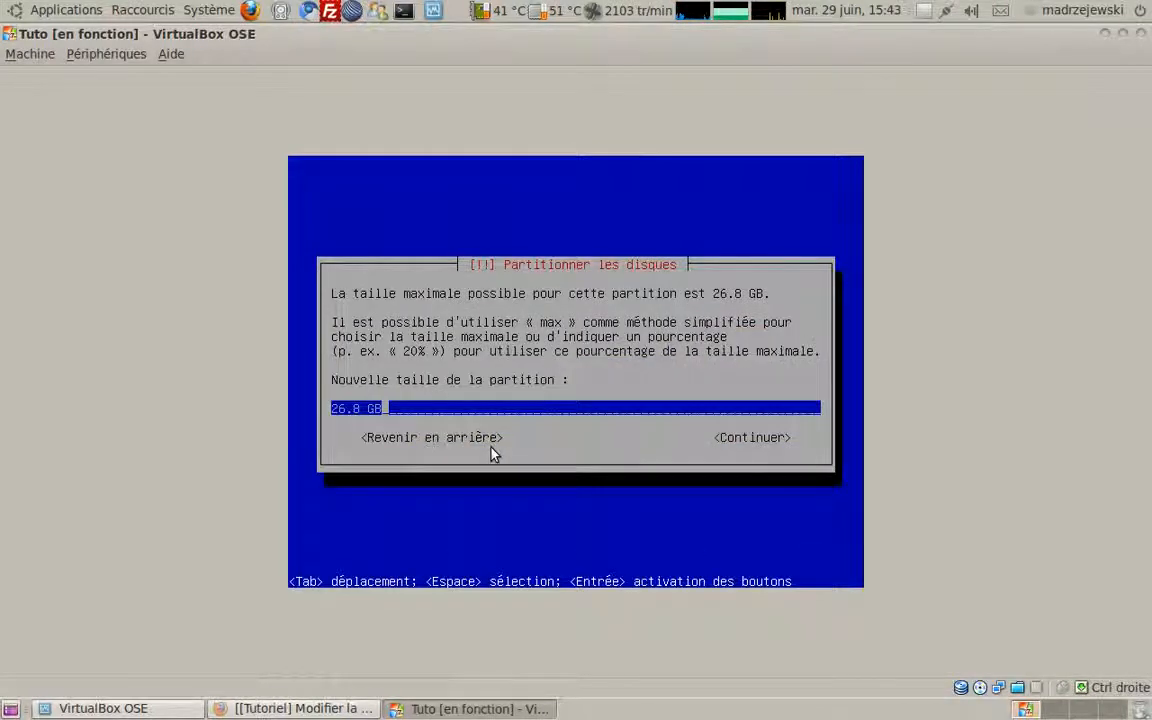
{"action": "key", "text": "Left"}
{"action": "key", "text": "Left"}
{"action": "key", "text": "BackSpace"}
{"action": "key", "text": "BackSpace"}
{"action": "key", "text": "BackSpace"}
{"action": "key", "text": "BackSpace"}
{"action": "key", "text": "BackSpace"}
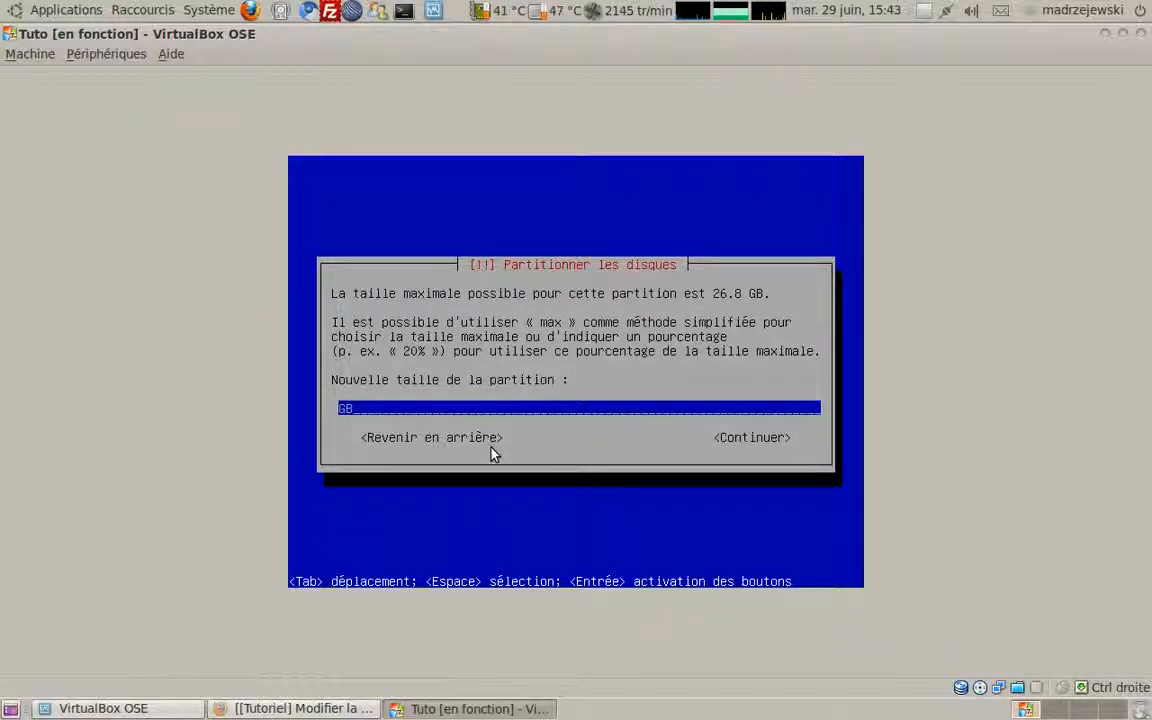
{"action": "type", "text": "7"}
{"action": "key", "text": "Right"}
{"action": "key", "text": "Right"}
{"action": "key", "text": "Right"}
{"action": "key", "text": "Right"}
{"action": "key", "text": "Return"}
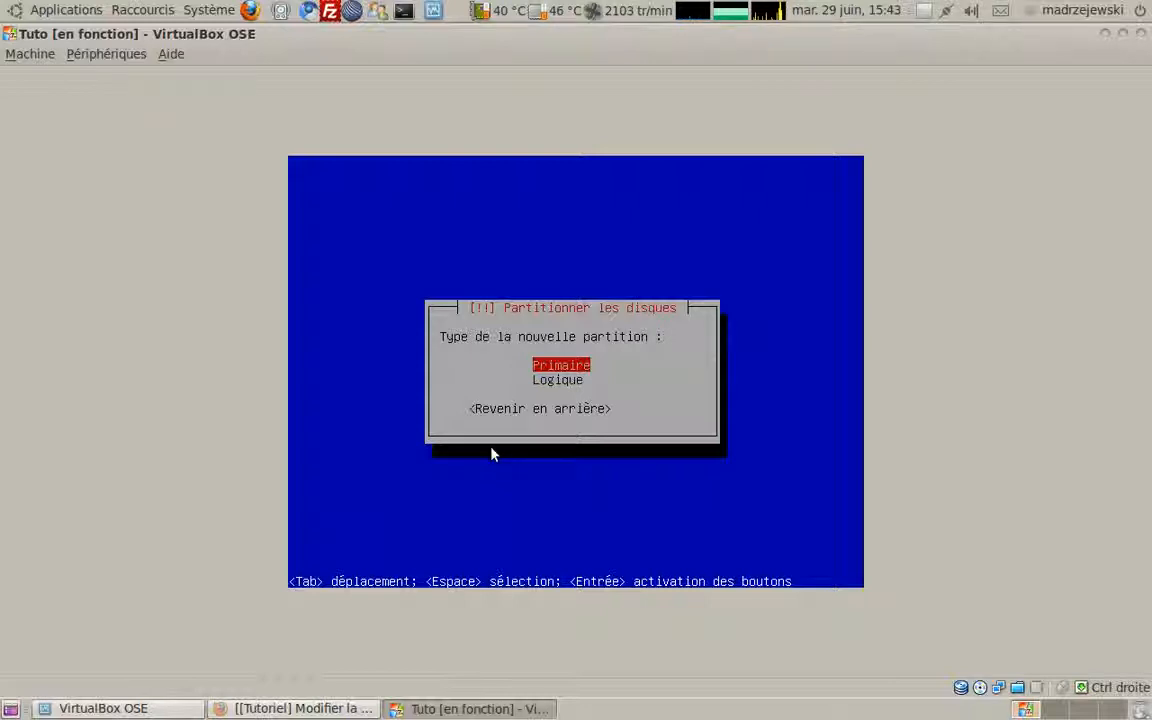
{"action": "key", "text": "Return"}
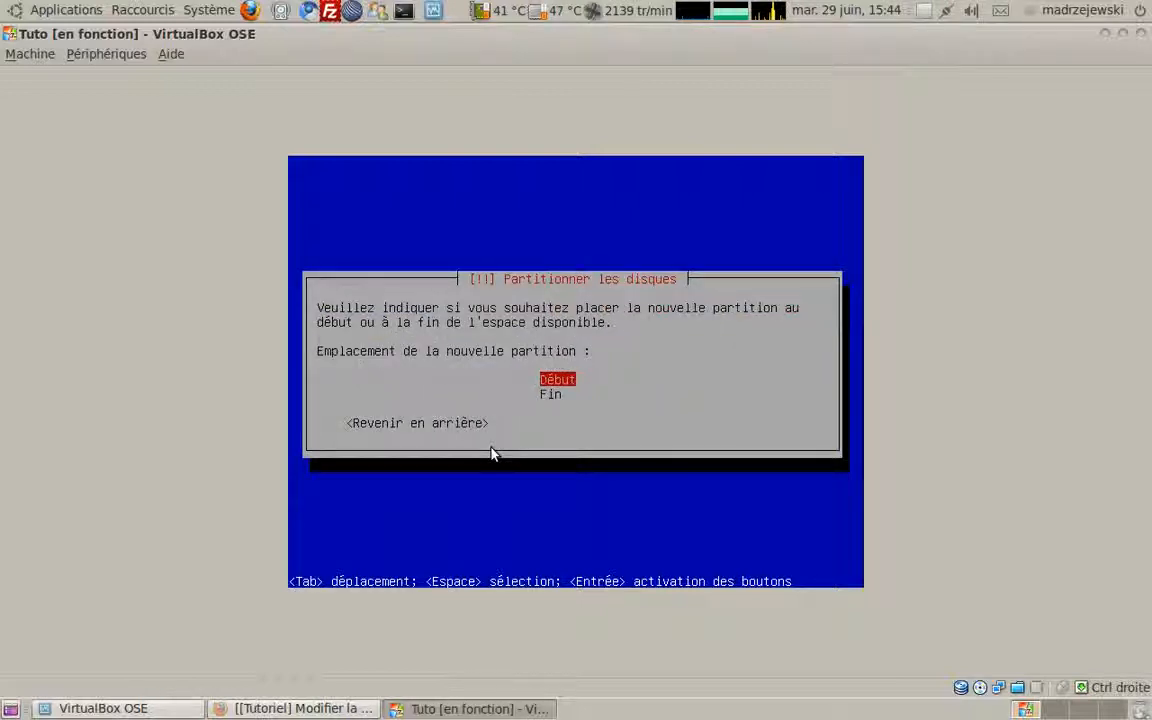
{"action": "key", "text": "Return"}
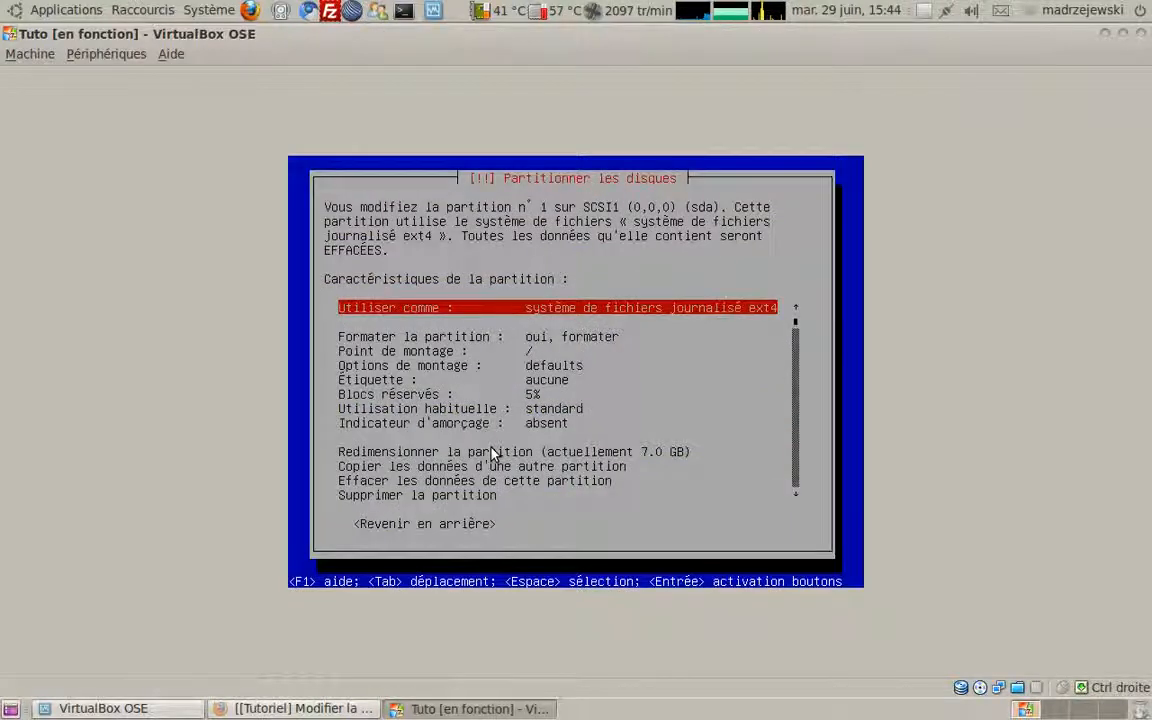
Step: Review the 7.0 GB ext4 / partition settings and finish its setup, leaving 19.8 GB free
{"action": "key", "text": "Down"}
{"action": "key", "text": "Up"}
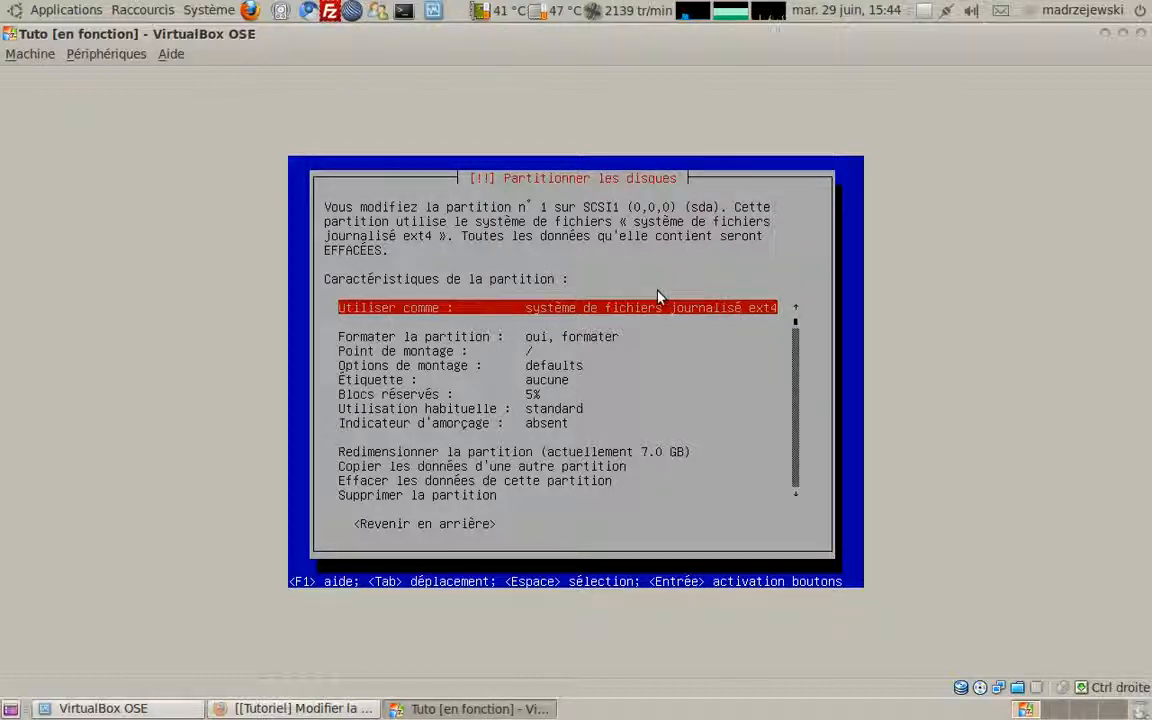
{"action": "key", "text": "Down"}
{"action": "key", "text": "Down"}
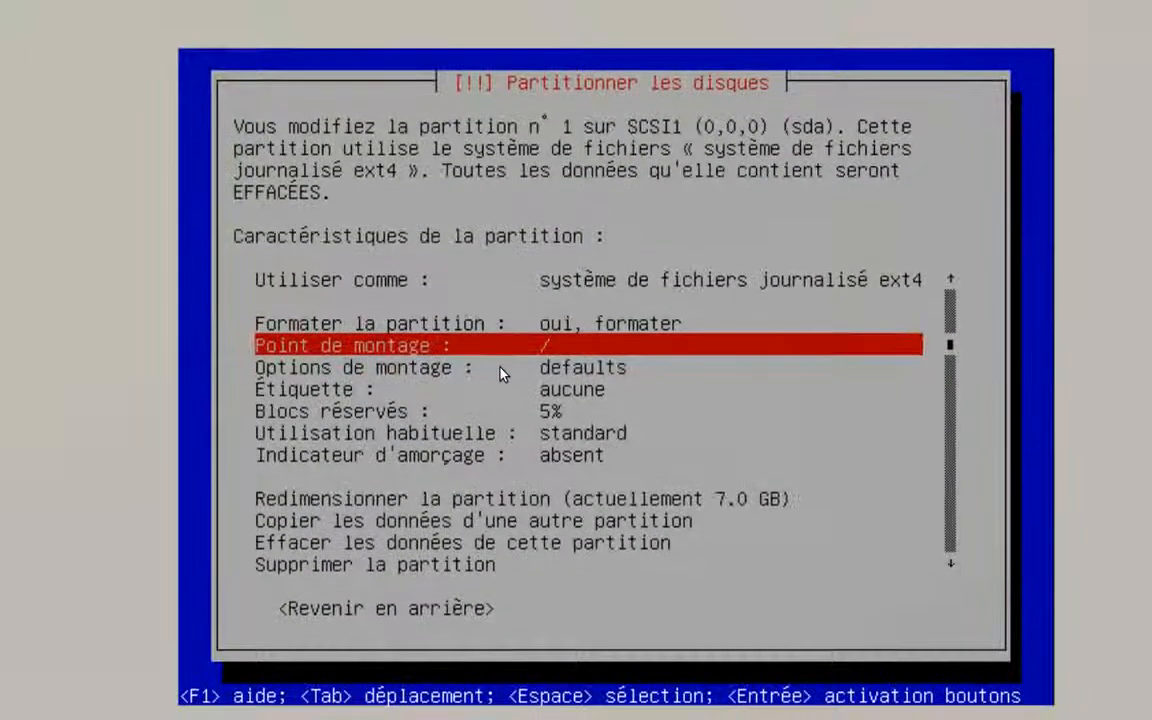
{"action": "key", "text": "Down"}
{"action": "key", "text": "Down"}
{"action": "key", "text": "Down"}
{"action": "key", "text": "Down"}
{"action": "key", "text": "Down"}
{"action": "key", "text": "Down"}
{"action": "key", "text": "Down"}
{"action": "key", "text": "Down"}
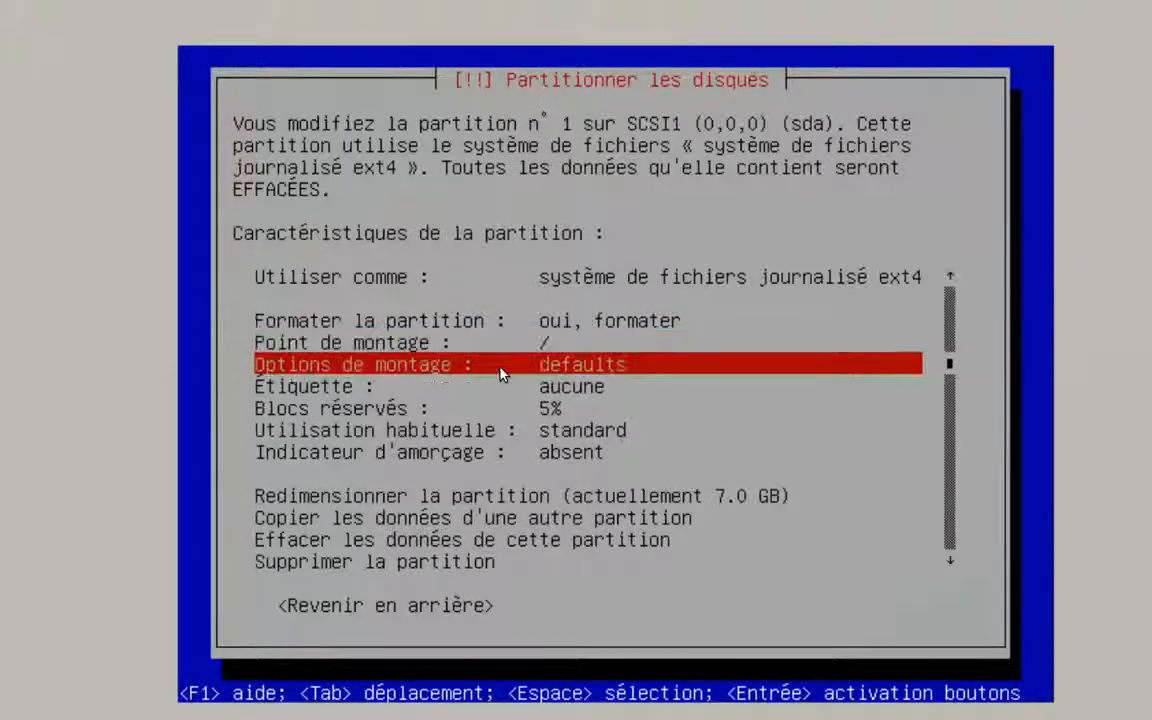
{"action": "key", "text": "Down"}
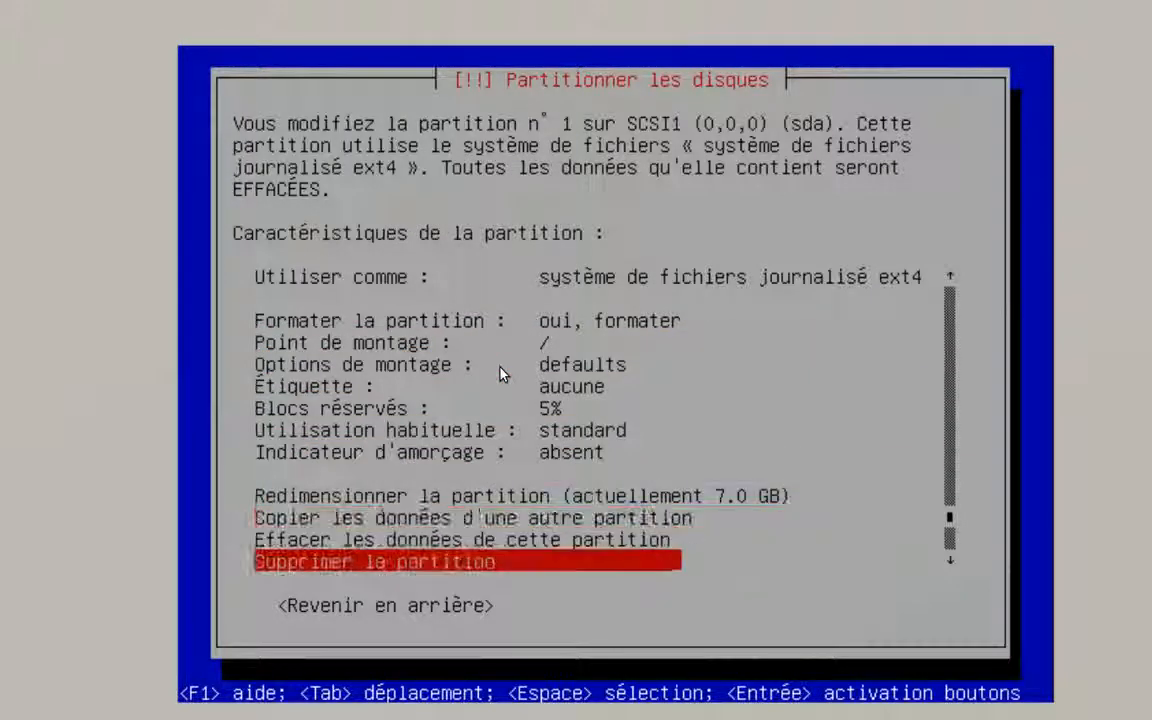
{"action": "key", "text": "Up"}
{"action": "key", "text": "Up"}
{"action": "key", "text": "Up"}
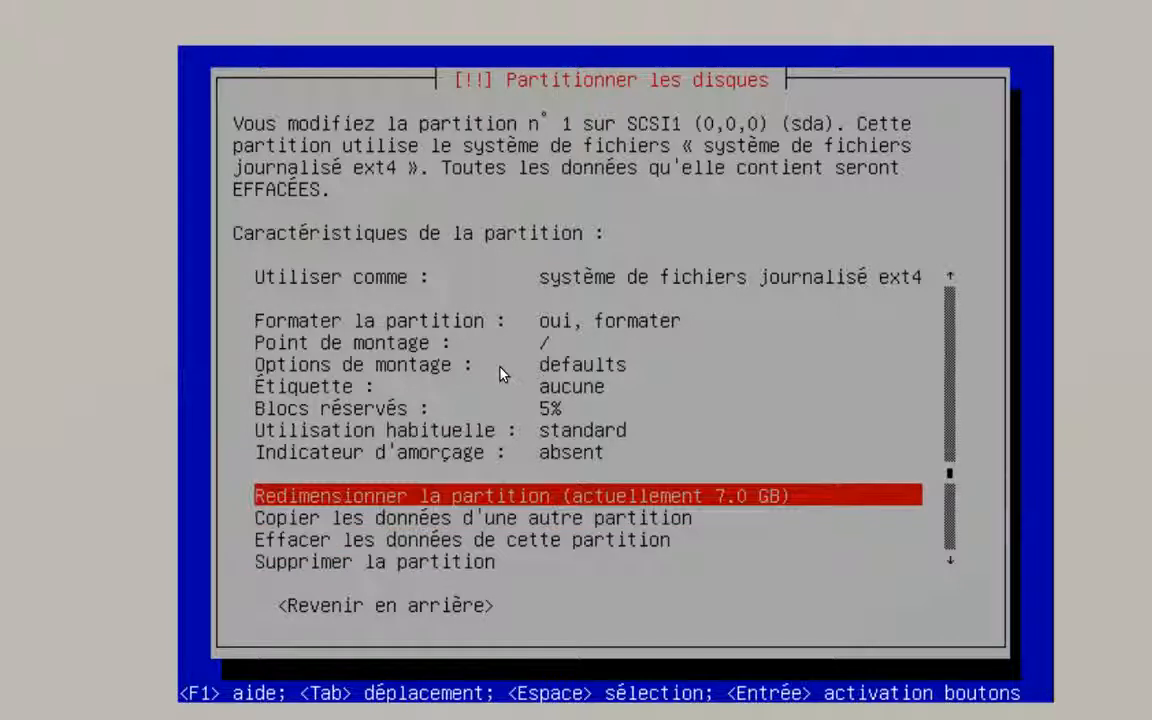
{"action": "key", "text": "Down"}
{"action": "key", "text": "Down"}
{"action": "key", "text": "Down"}
{"action": "key", "text": "Down"}
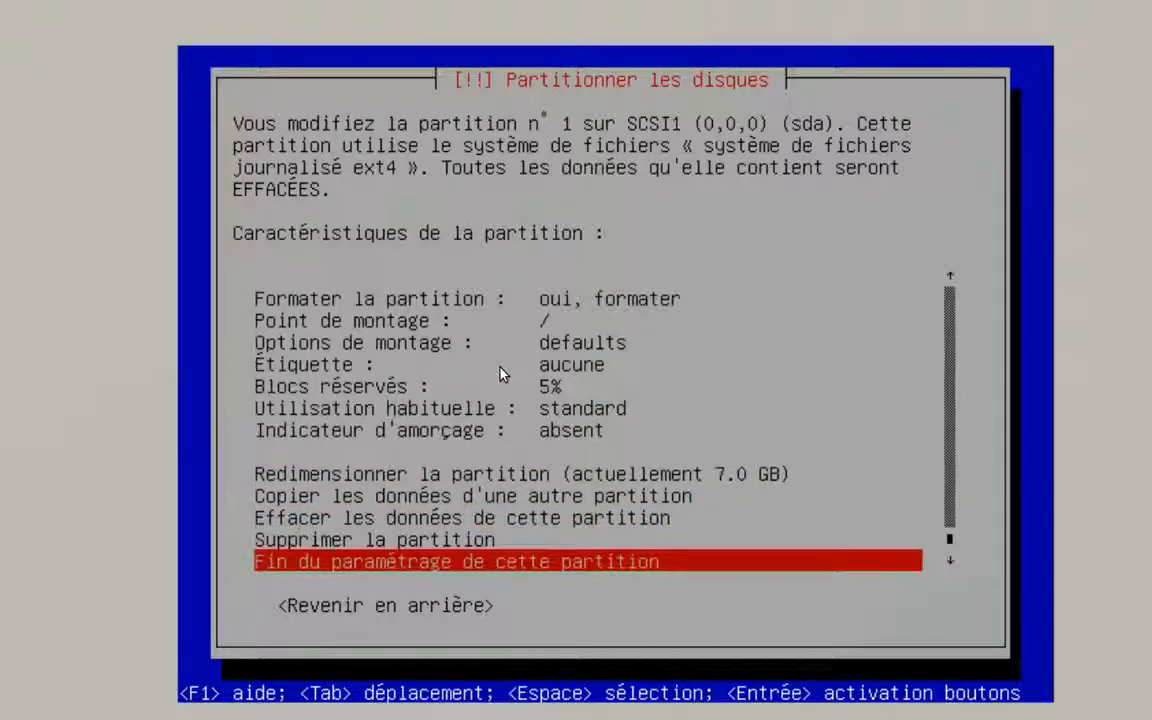
{"action": "key", "text": "Up"}
{"action": "key", "text": "Down"}
{"action": "key", "text": "Up"}
{"action": "key", "text": "Up"}
{"action": "key", "text": "Up"}
{"action": "key", "text": "Up"}
{"action": "key", "text": "Up"}
{"action": "key", "text": "Up"}
{"action": "key", "text": "Up"}
{"action": "key", "text": "Up"}
{"action": "key", "text": "Up"}
{"action": "key", "text": "Up"}
{"action": "key", "text": "Up"}
{"action": "key", "text": "Up"}
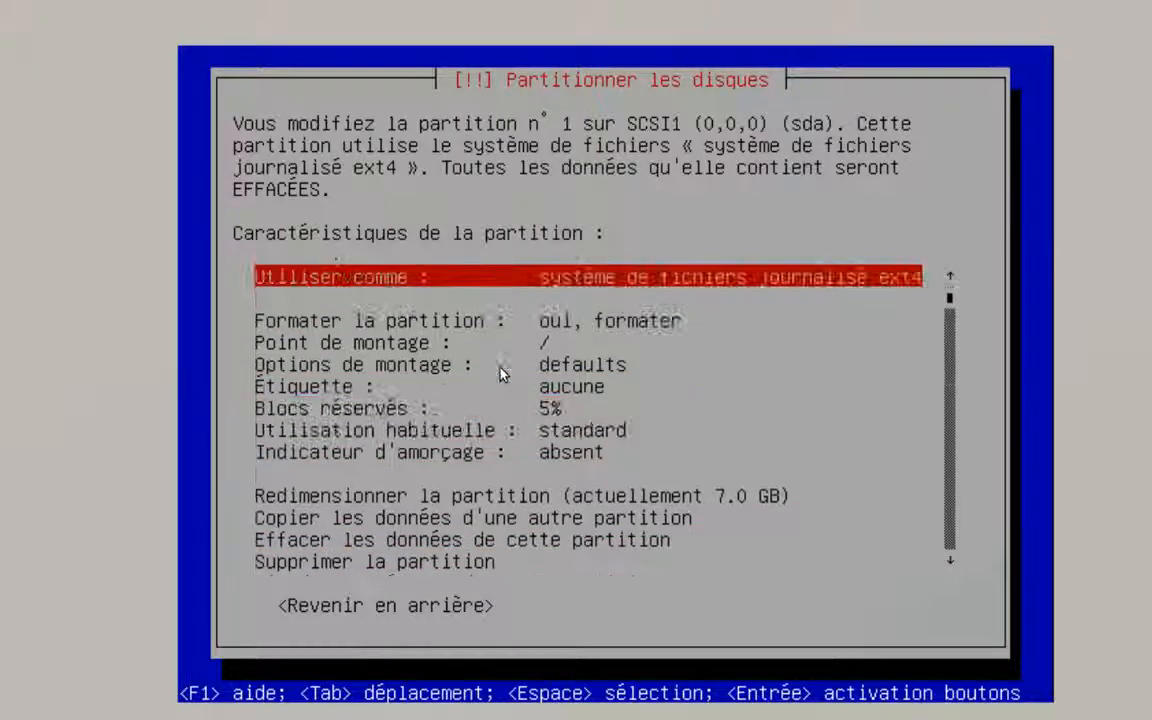
{"action": "key", "text": "Down"}
{"action": "key", "text": "Down"}
{"action": "key", "text": "Down"}
{"action": "key", "text": "Down"}
{"action": "key", "text": "Down"}
{"action": "key", "text": "Down"}
{"action": "key", "text": "Down"}
{"action": "key", "text": "Down"}
{"action": "key", "text": "Down"}
{"action": "key", "text": "Down"}
{"action": "key", "text": "Down"}
{"action": "key", "text": "Down"}
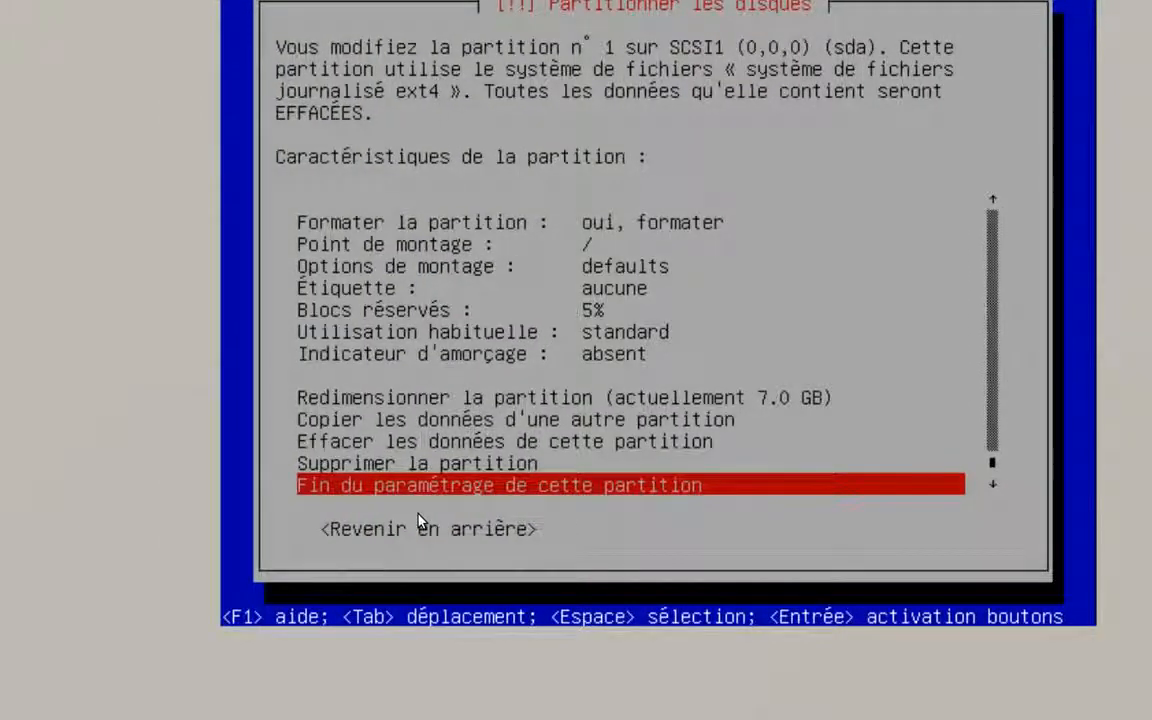
{"action": "key", "text": "Return"}
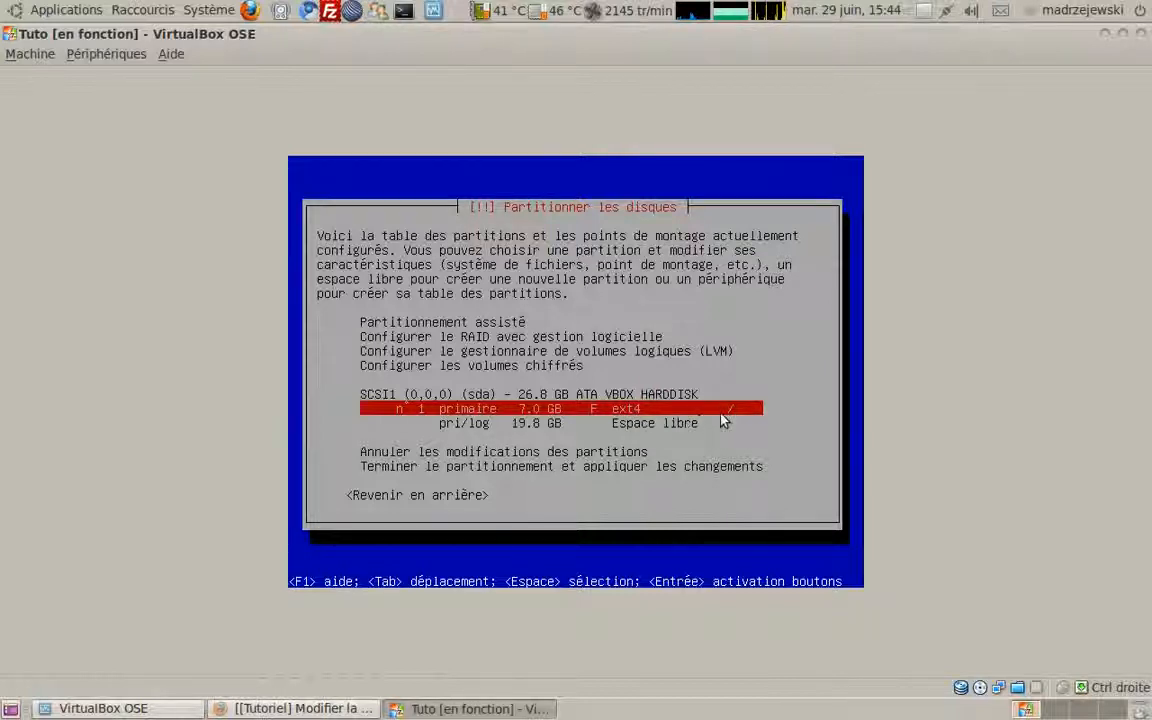
Step: Create a 5 GB logical partition at the start of the 19.8 GB free space
{"action": "key", "text": "Down"}
{"action": "key", "text": "Return"}
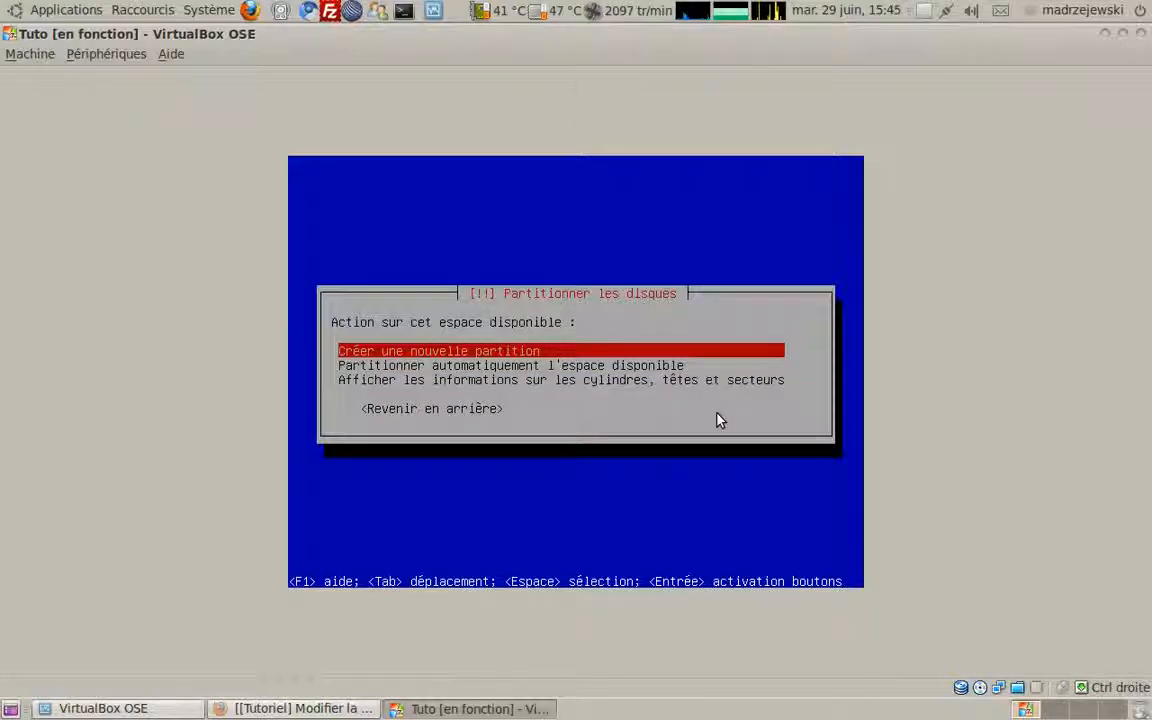
{"action": "key", "text": "Return"}
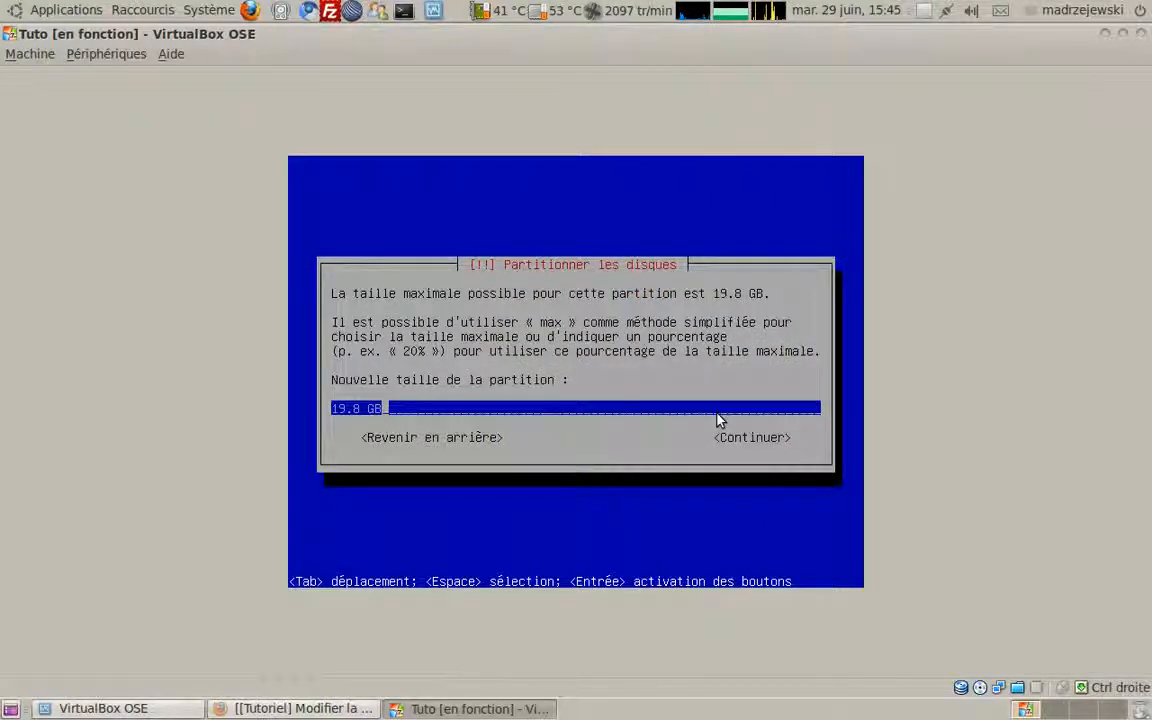
{"action": "key", "text": "Delete"}
{"action": "key", "text": "Delete"}
{"action": "key", "text": "Delete"}
{"action": "key", "text": "Delete"}
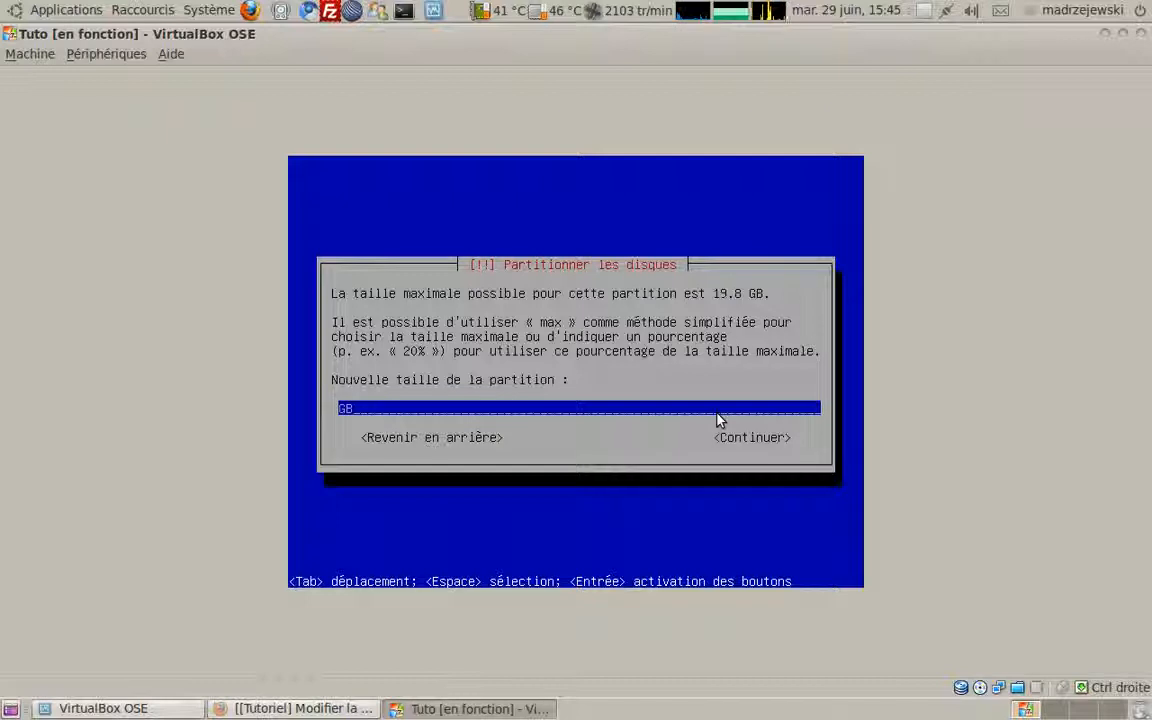
{"action": "type", "text": "10"}
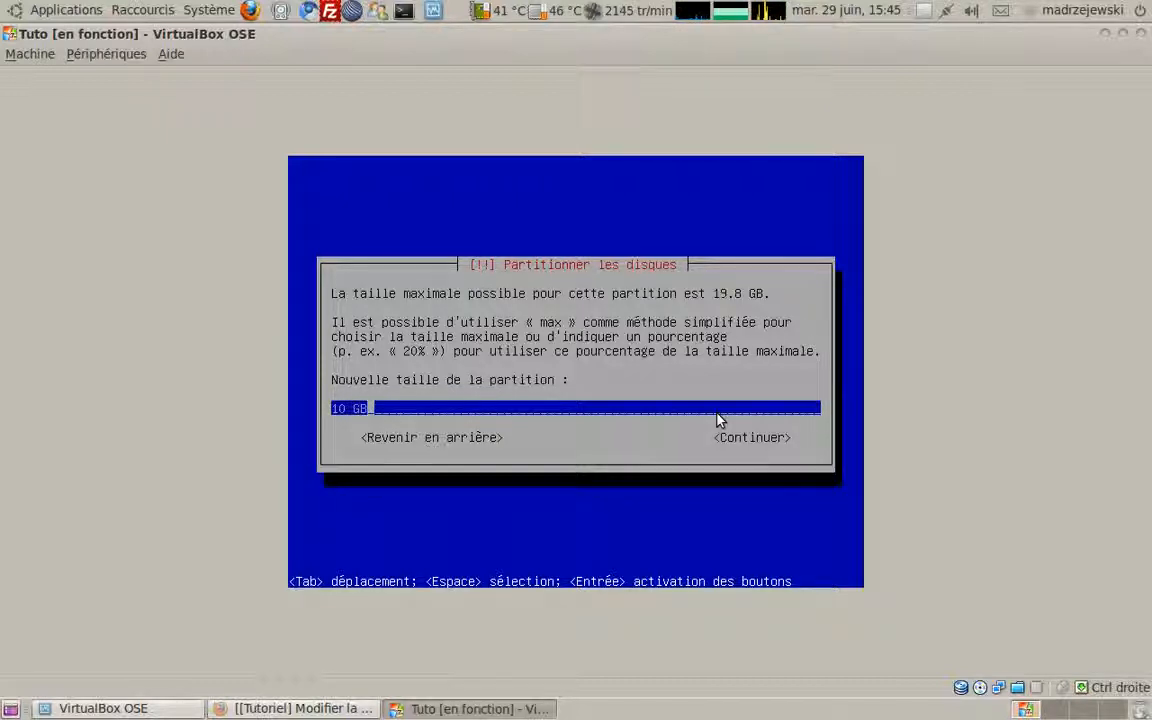
{"action": "key", "text": "BackSpace"}
{"action": "key", "text": "BackSpace"}
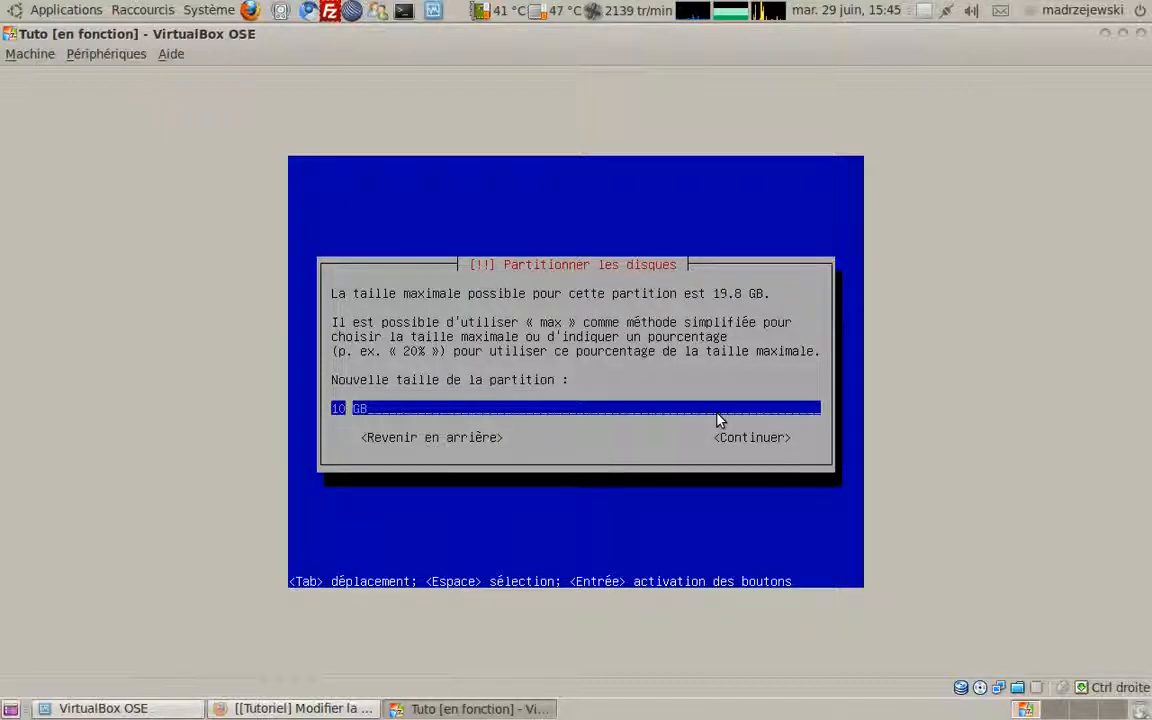
{"action": "type", "text": "5"}
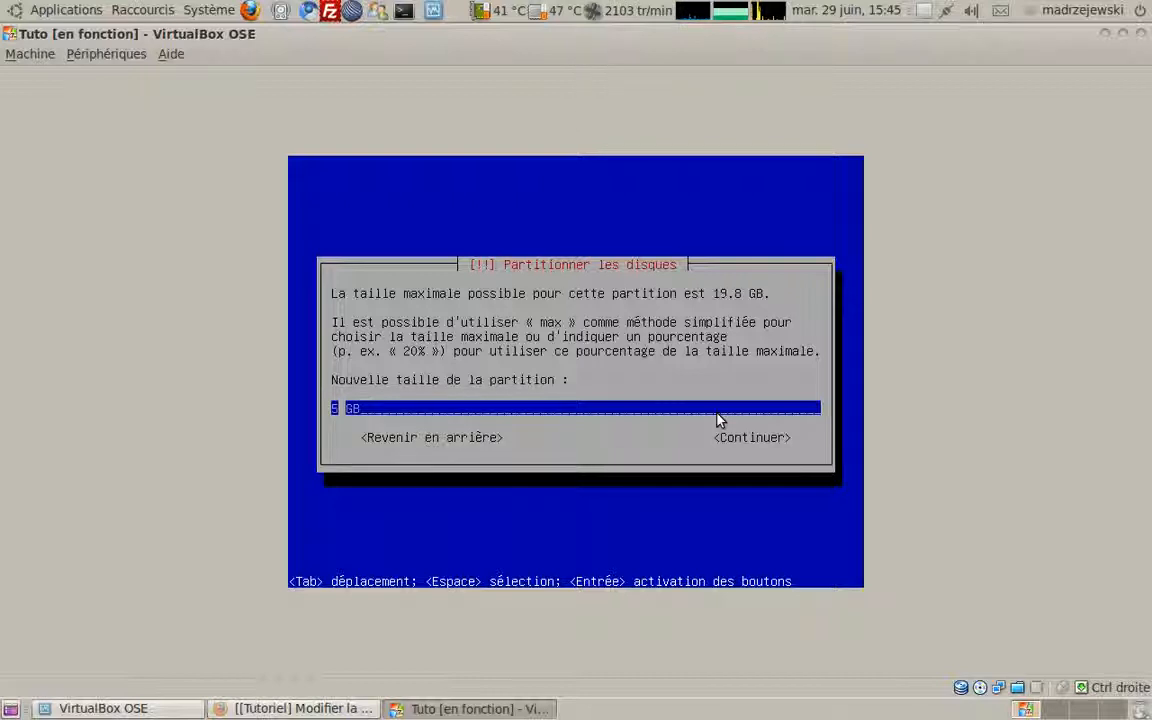
{"action": "key", "text": "Right"}
{"action": "key", "text": "Right"}
{"action": "key", "text": "Right"}
{"action": "key", "text": "Return"}
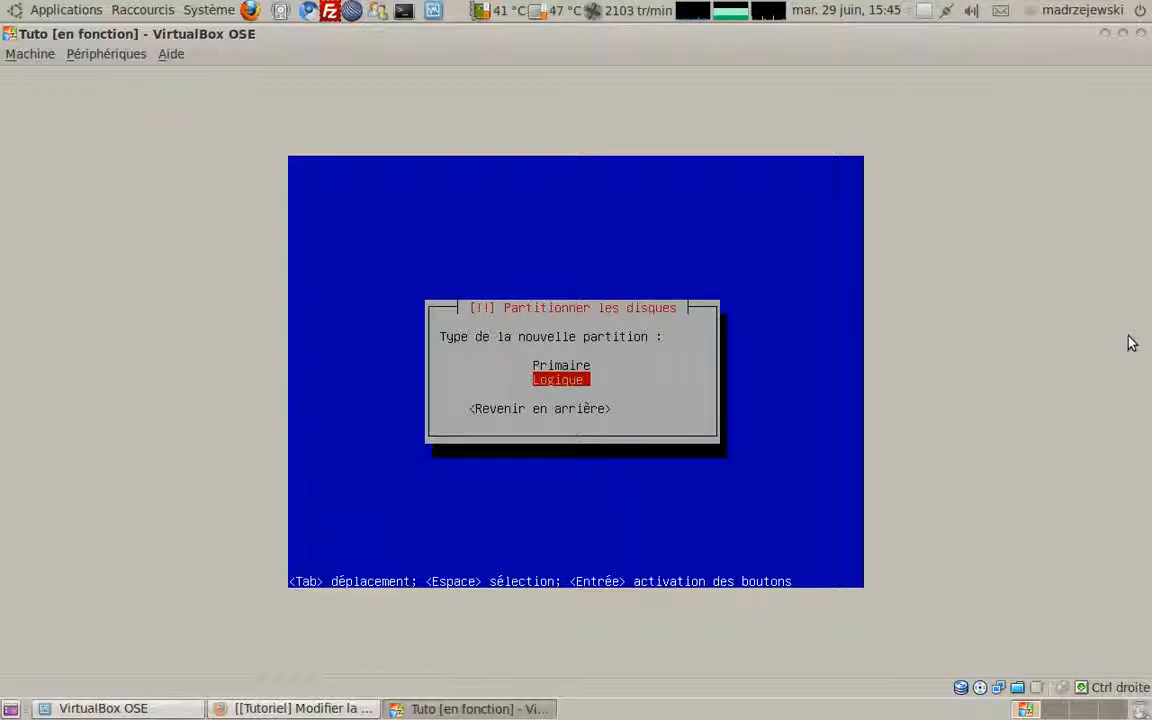
{"action": "key", "text": "Return"}
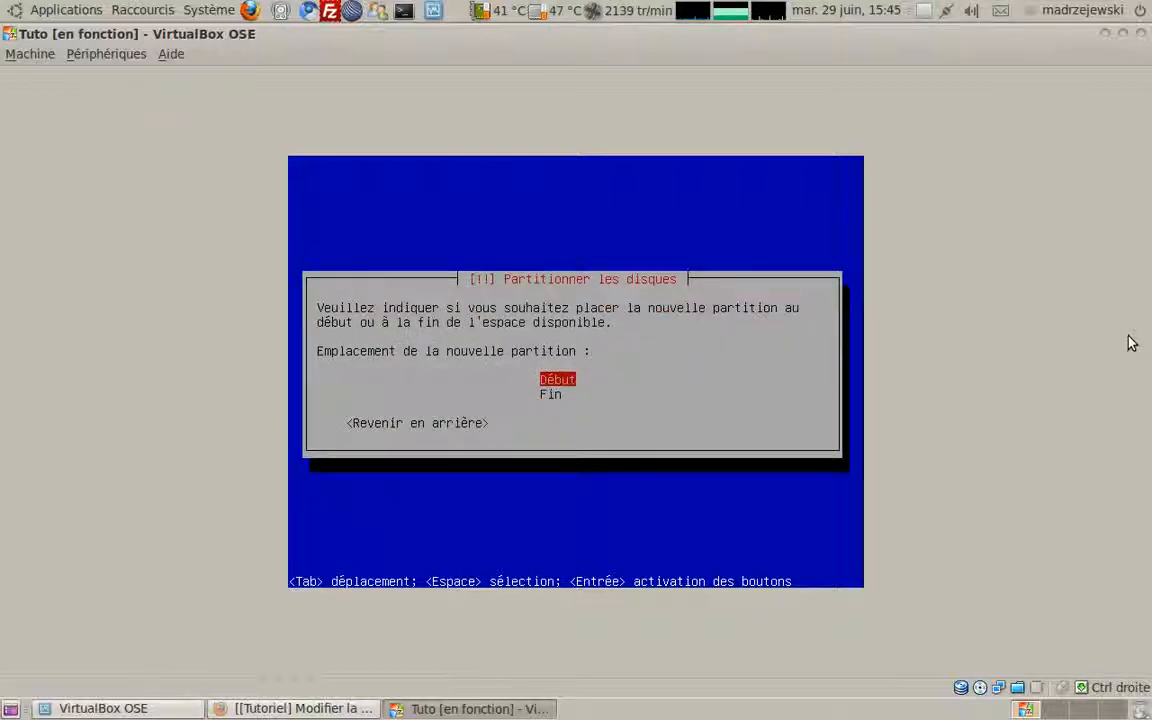
{"action": "key", "text": "Return"}
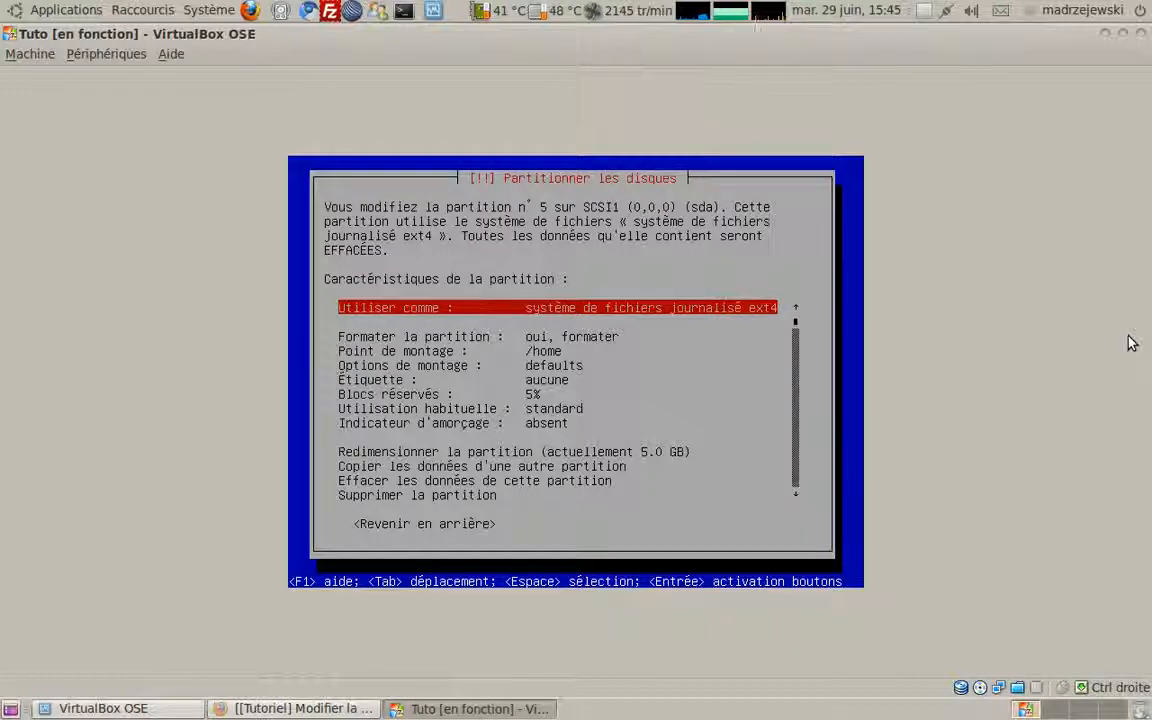
Step: Finish the 5.0 GB ext4 /home partition, leaving 14.8 GB of free space
{"action": "key", "text": "Down"}
{"action": "key", "text": "Down"}
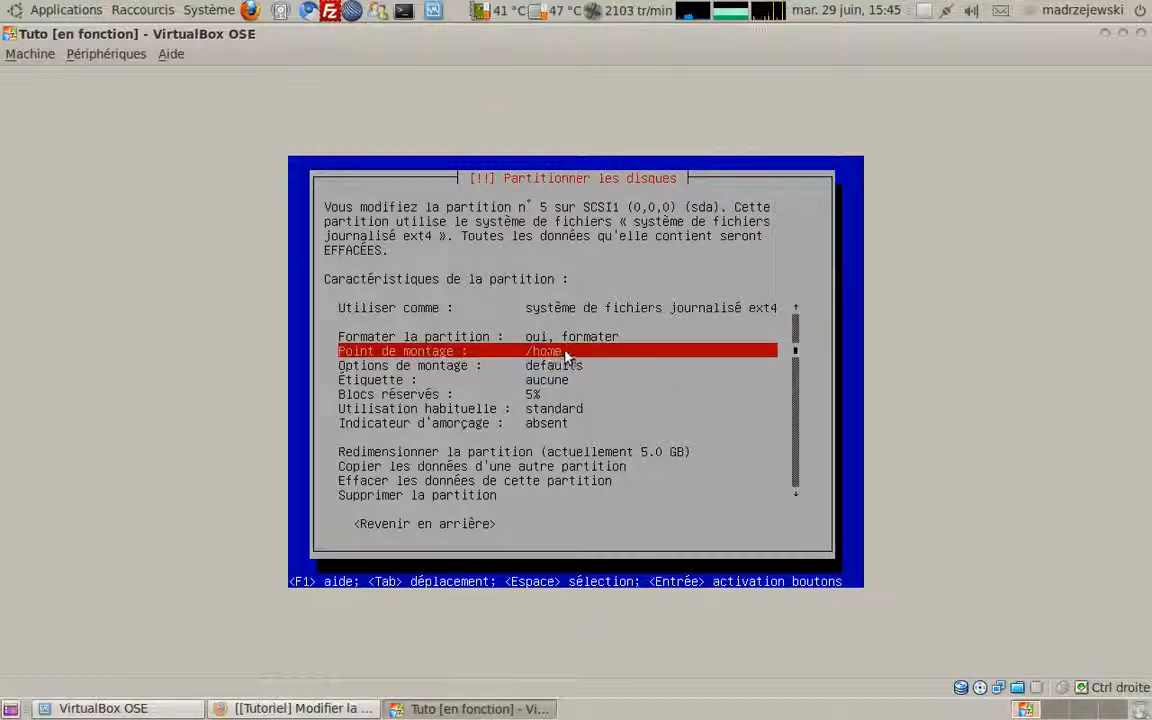
{"action": "key", "text": "Down"}
{"action": "key", "text": "Down"}
{"action": "key", "text": "Down"}
{"action": "key", "text": "Down"}
{"action": "key", "text": "Down"}
{"action": "key", "text": "Down"}
{"action": "key", "text": "Down"}
{"action": "key", "text": "Down"}
{"action": "key", "text": "Down"}
{"action": "key", "text": "Down"}
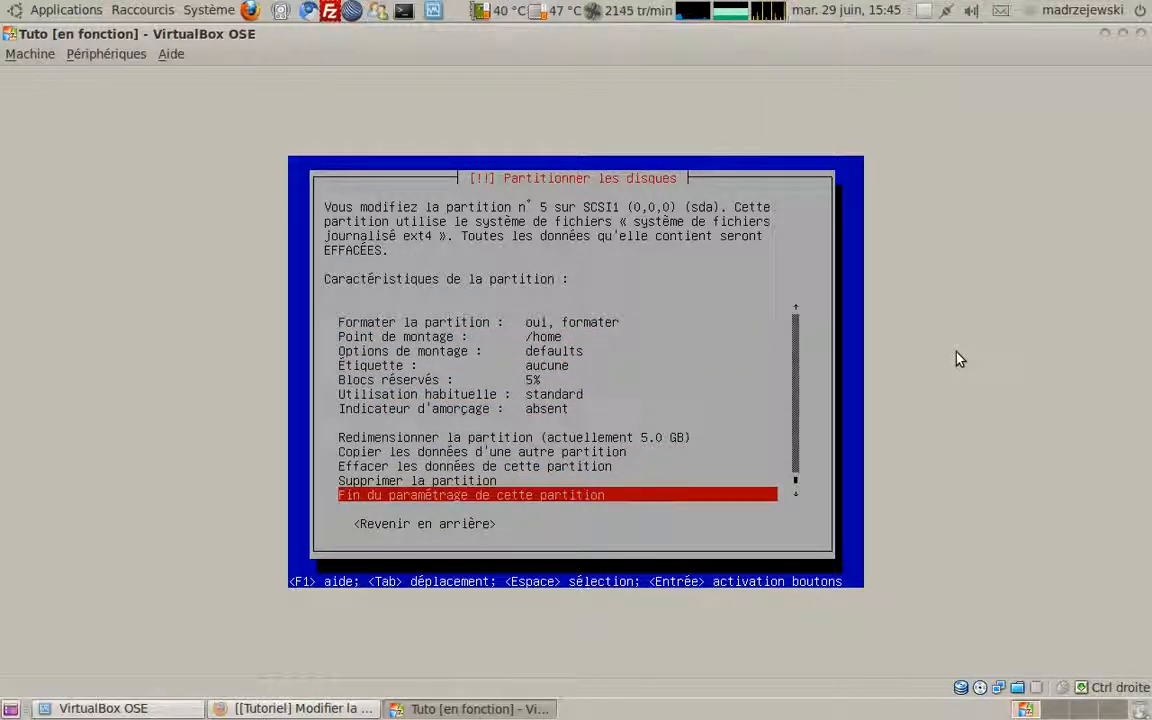
{"action": "key", "text": "Return"}
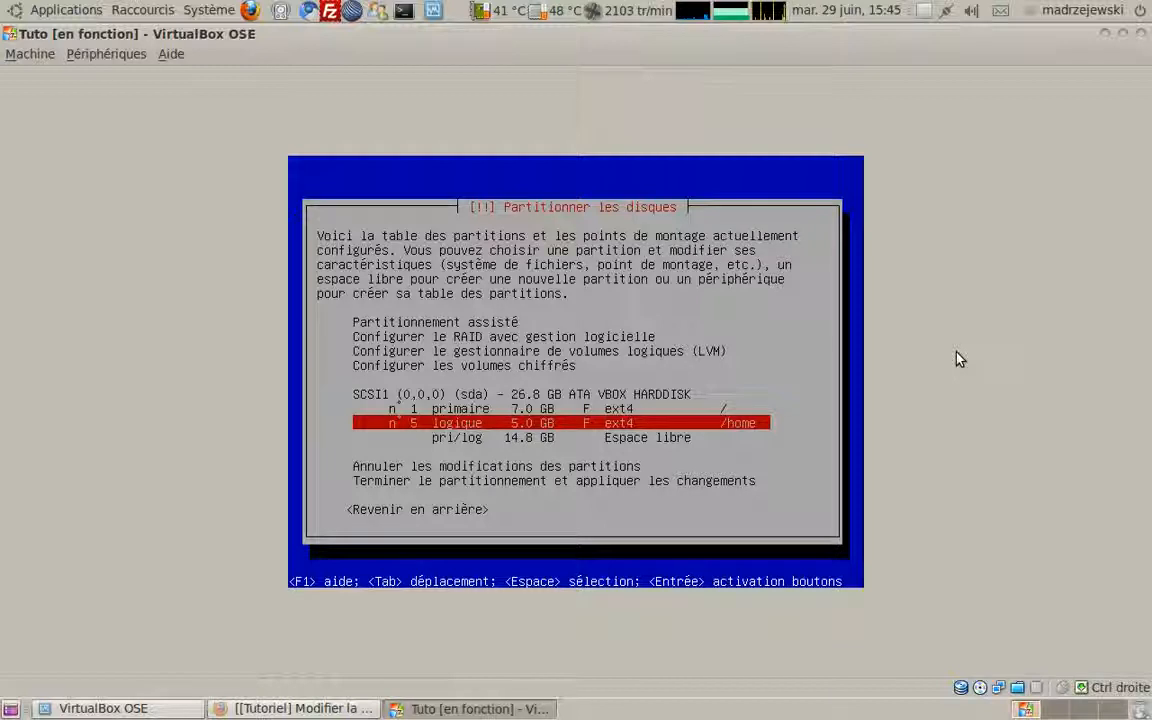
Step: Create a 1 GB logical partition at the start of the 14.8 GB free space
{"action": "key", "text": "Down"}
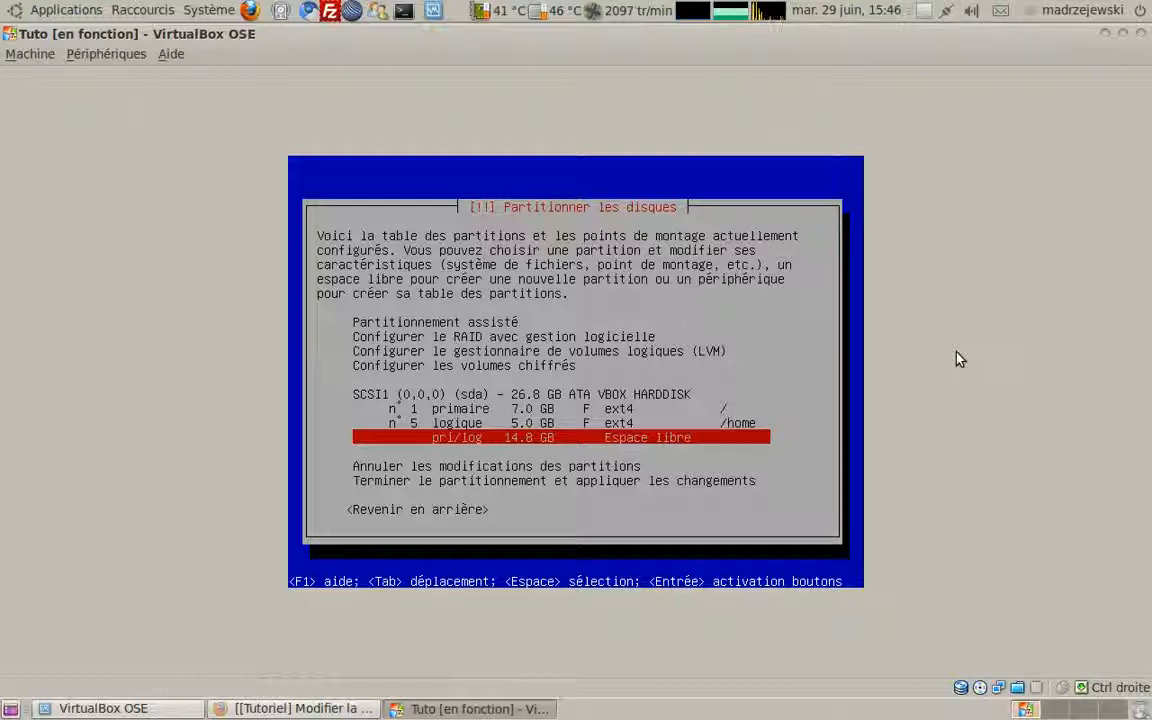
{"action": "key", "text": "Return"}
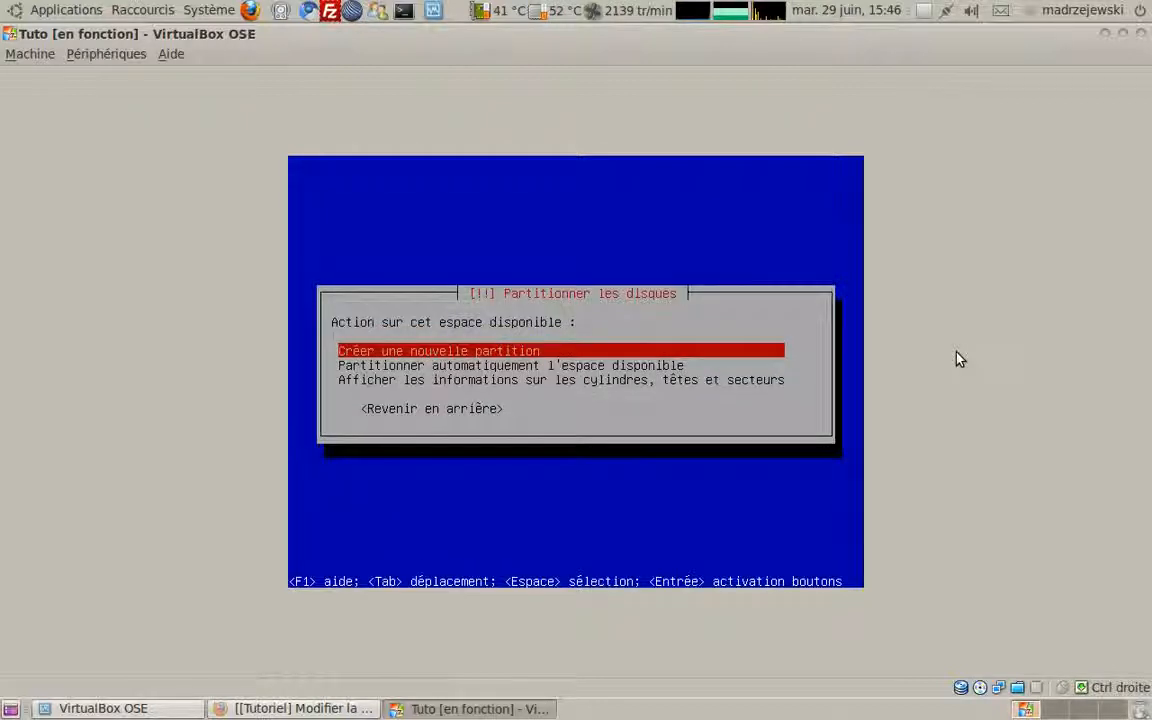
{"action": "key", "text": "Return"}
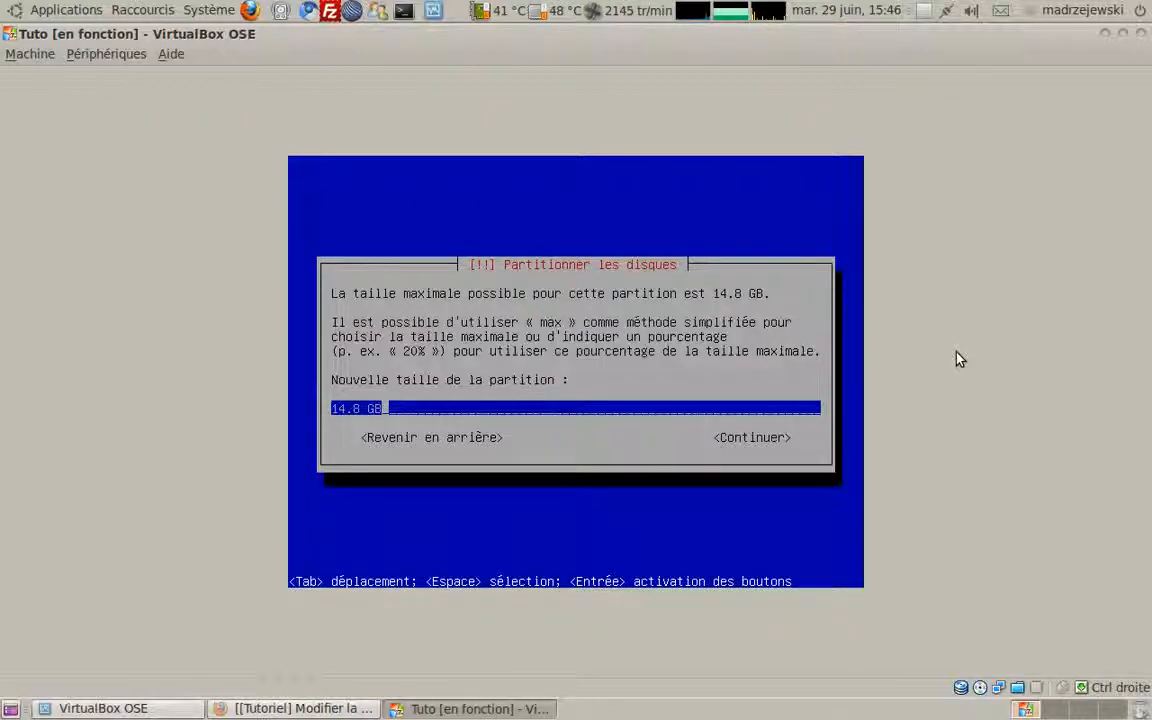
{"action": "key", "text": "Left"}
{"action": "key", "text": "Left"}
{"action": "key", "text": "Left"}
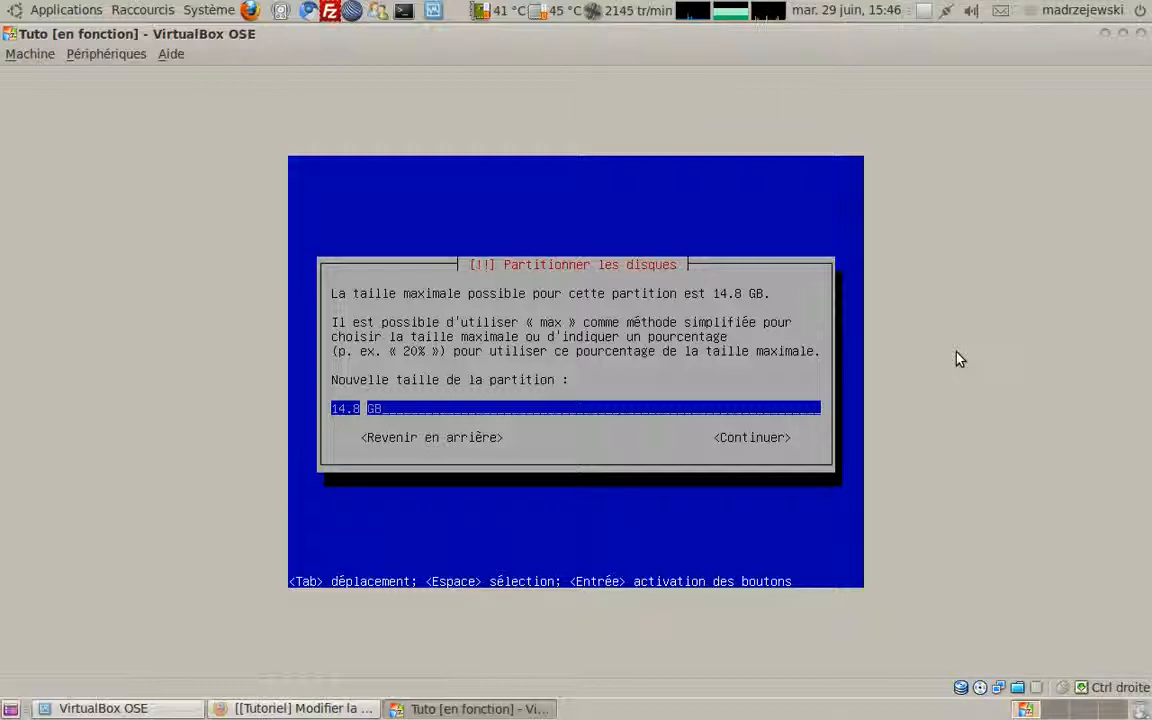
{"action": "key", "text": "BackSpace"}
{"action": "key", "text": "BackSpace"}
{"action": "key", "text": "BackSpace"}
{"action": "key", "text": "BackSpace"}
{"action": "type", "text": "1"}
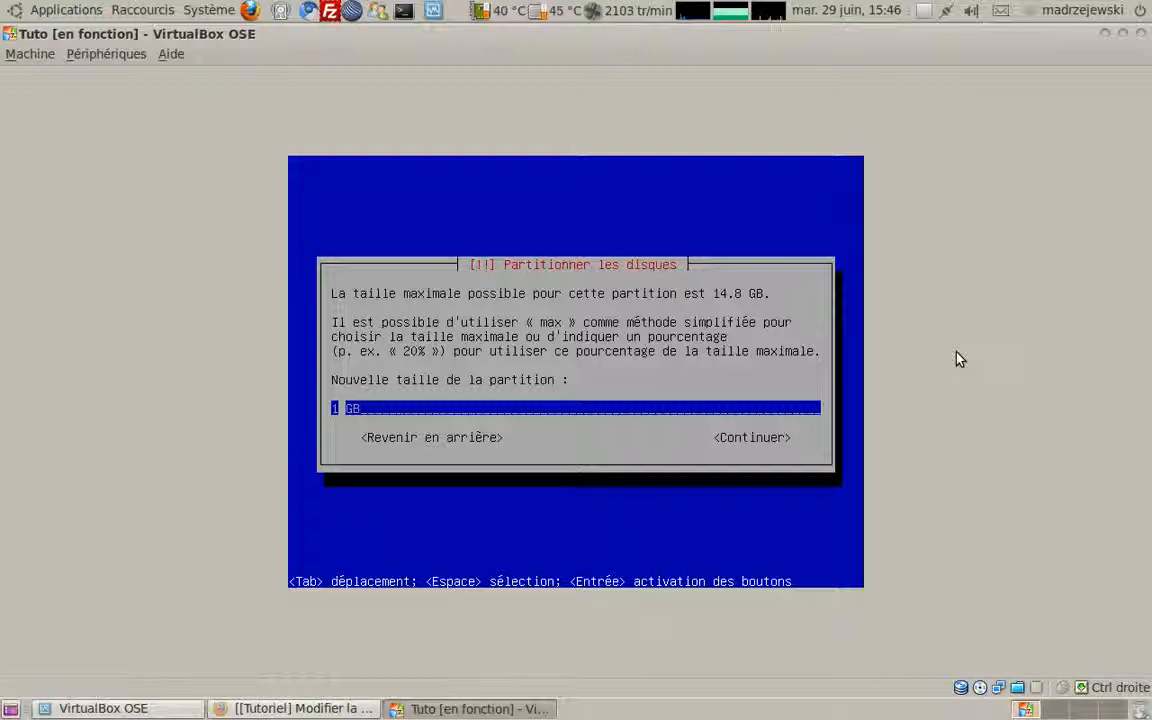
{"action": "key", "text": "Right"}
{"action": "key", "text": "Right"}
{"action": "key", "text": "Right"}
{"action": "key", "text": "Right"}
{"action": "key", "text": "Return"}
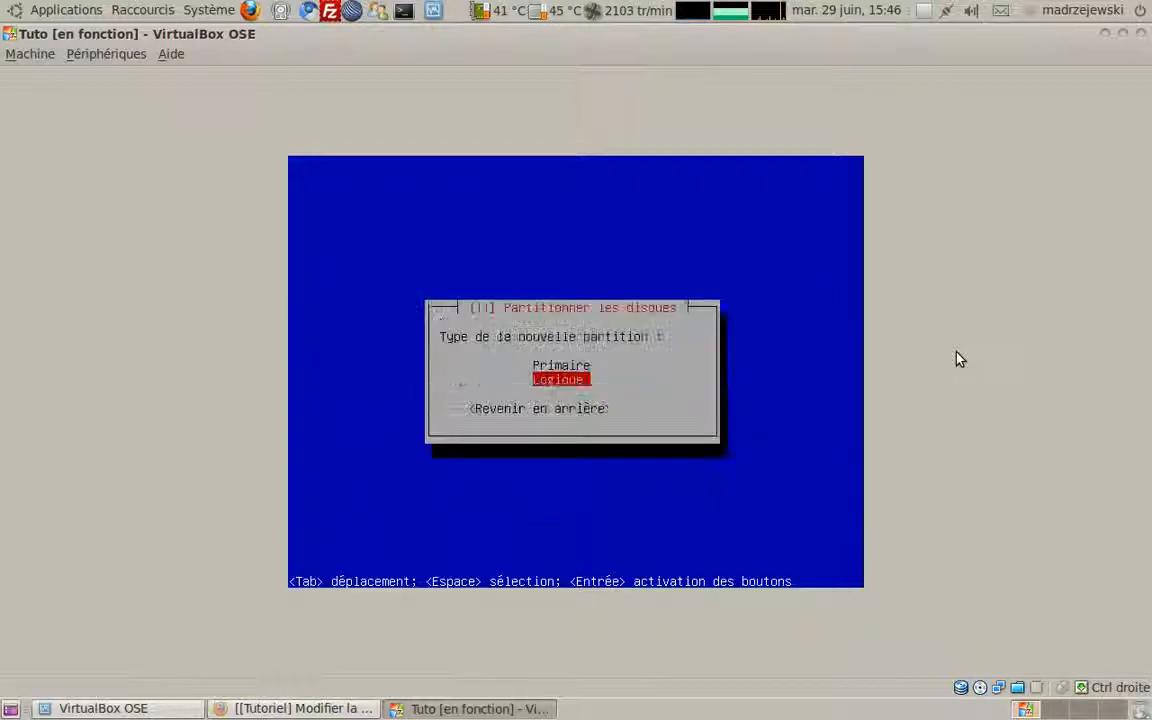
{"action": "key", "text": "Return"}
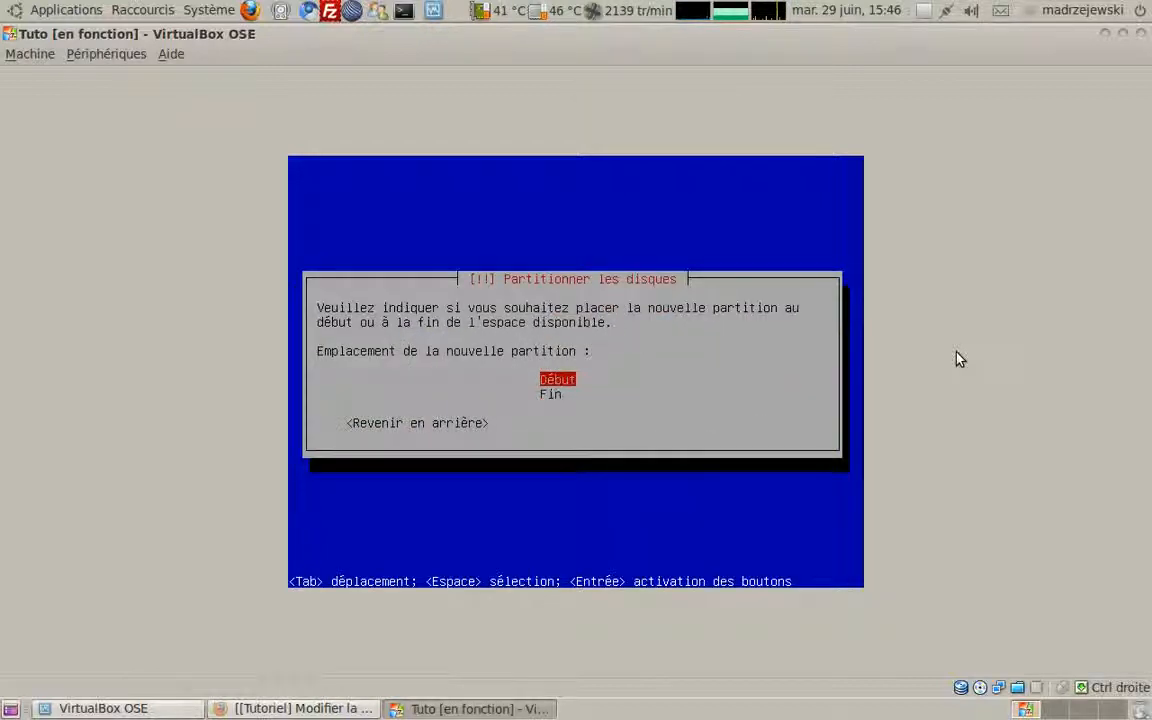
{"action": "key", "text": "Return"}
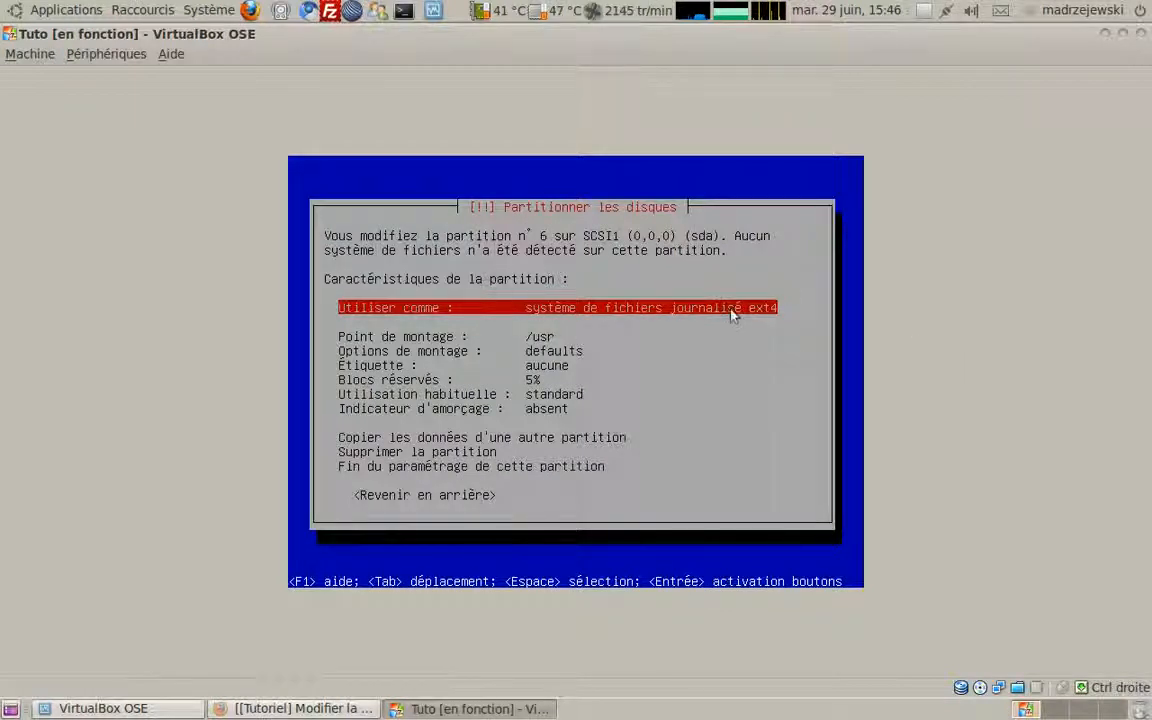
Step: Set partition 6 to be used as swap space and finish its setup
{"action": "key", "text": "Down"}
{"action": "key", "text": "Down"}
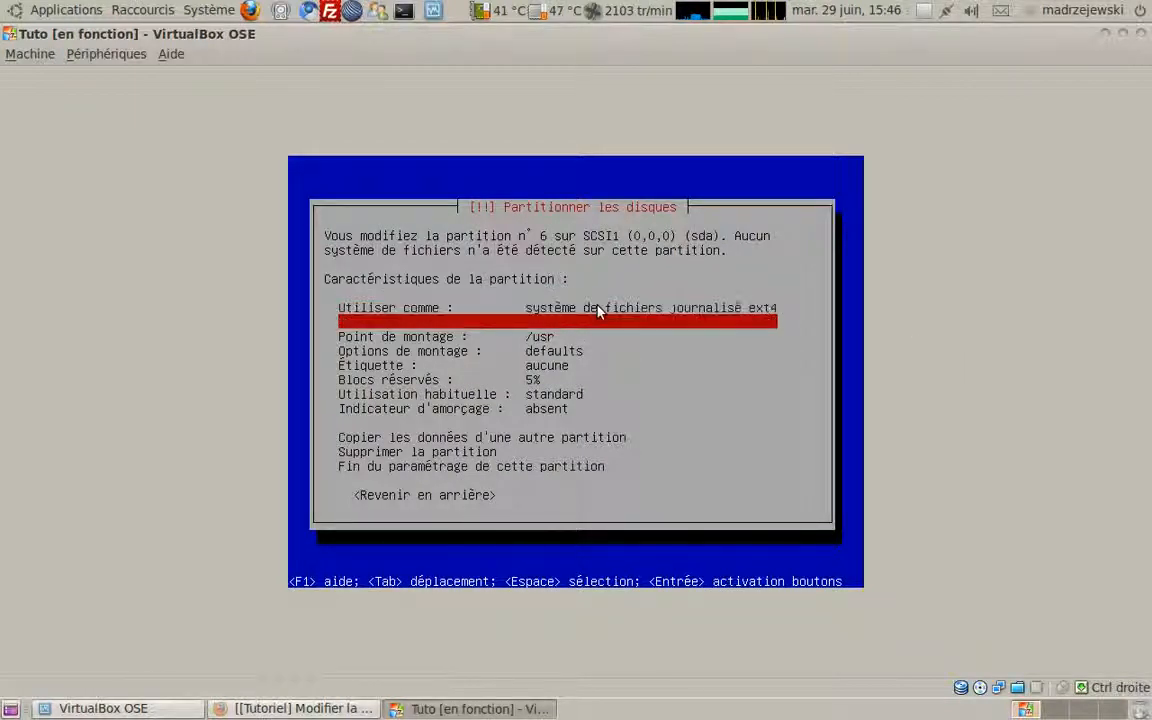
{"action": "key", "text": "Up"}
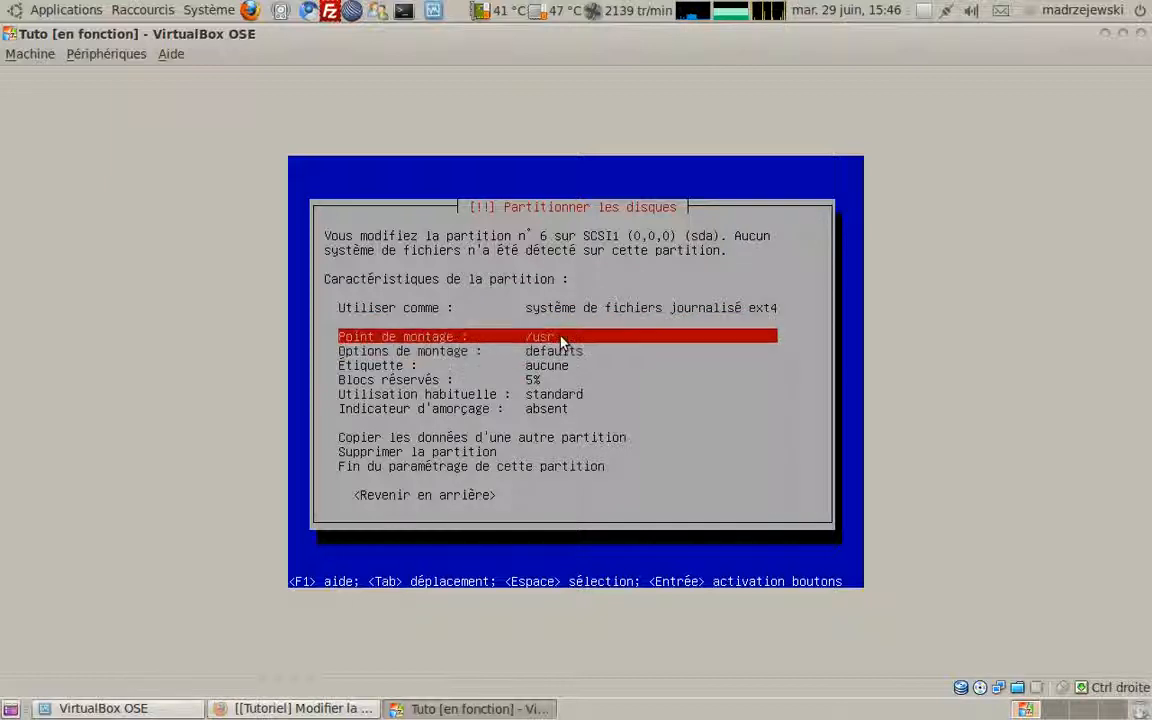
{"action": "key", "text": "Up"}
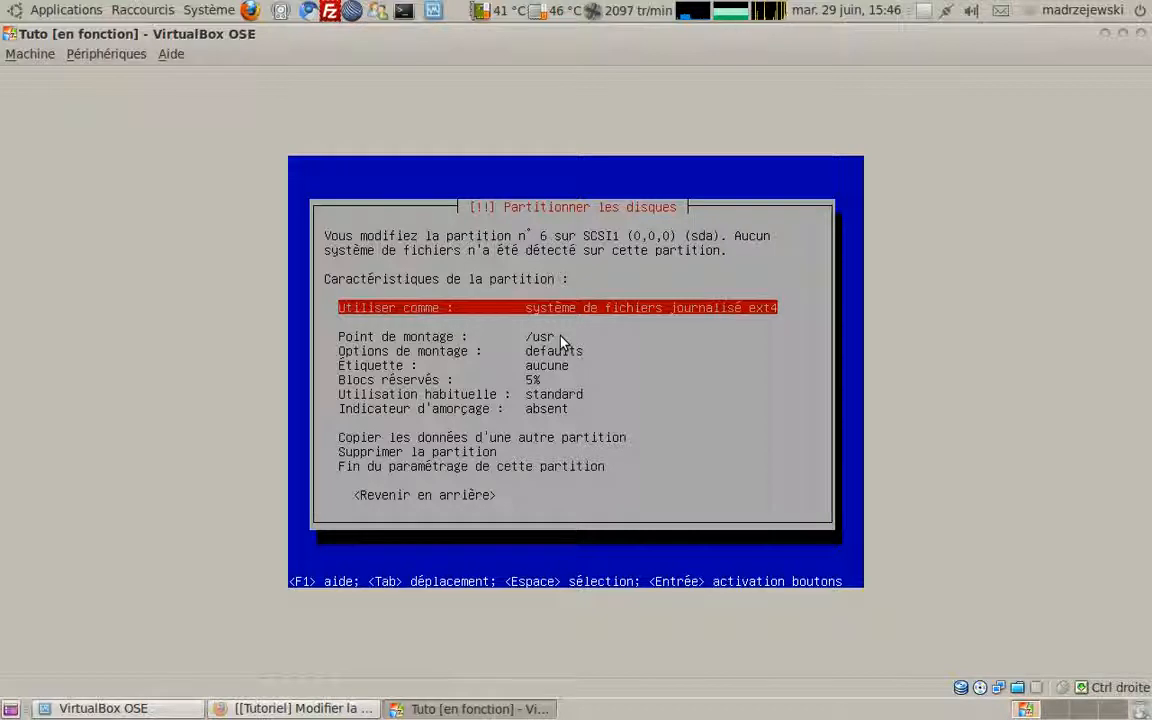
{"action": "key", "text": "Return"}
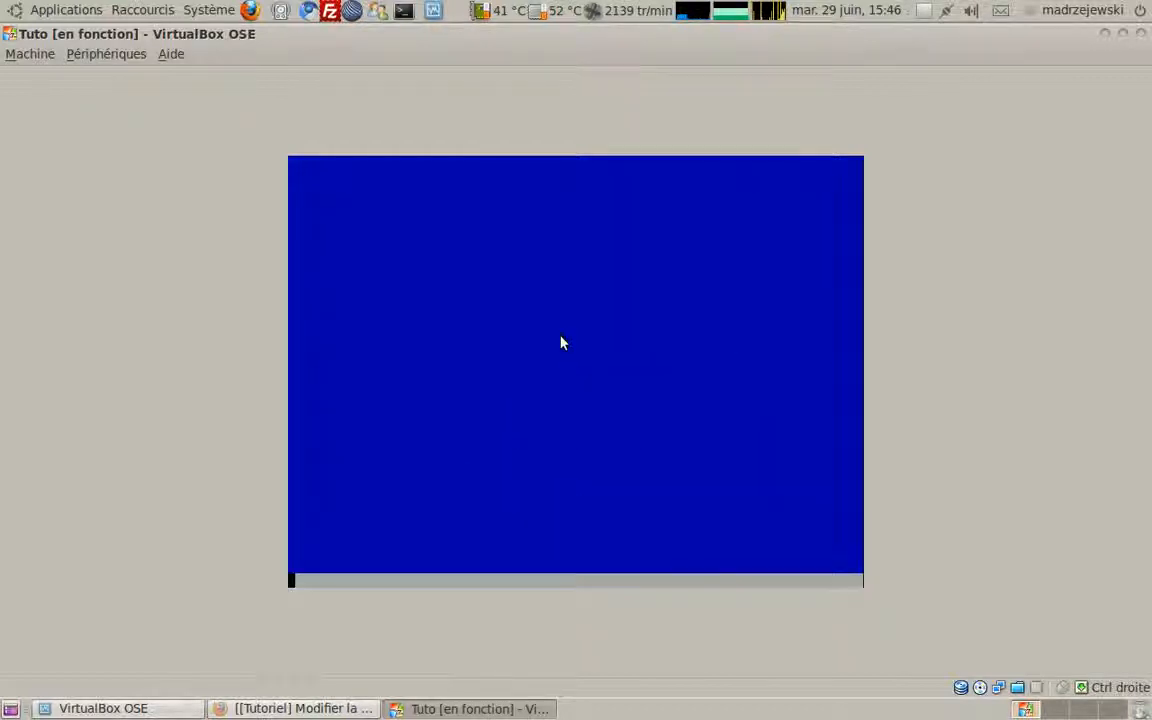
{"action": "key", "text": "Down"}
{"action": "key", "text": "Down"}
{"action": "key", "text": "Down"}
{"action": "key", "text": "Down"}
{"action": "key", "text": "Down"}
{"action": "key", "text": "Down"}
{"action": "key", "text": "Down"}
{"action": "key", "text": "Down"}
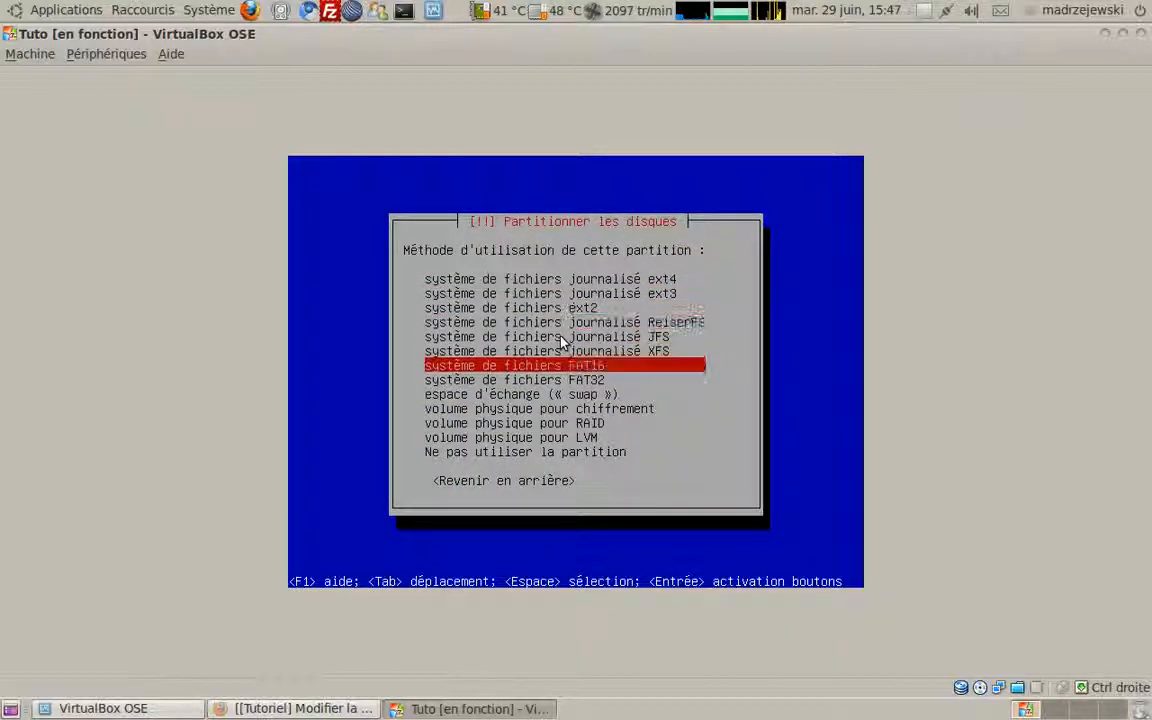
{"action": "key", "text": "Return"}
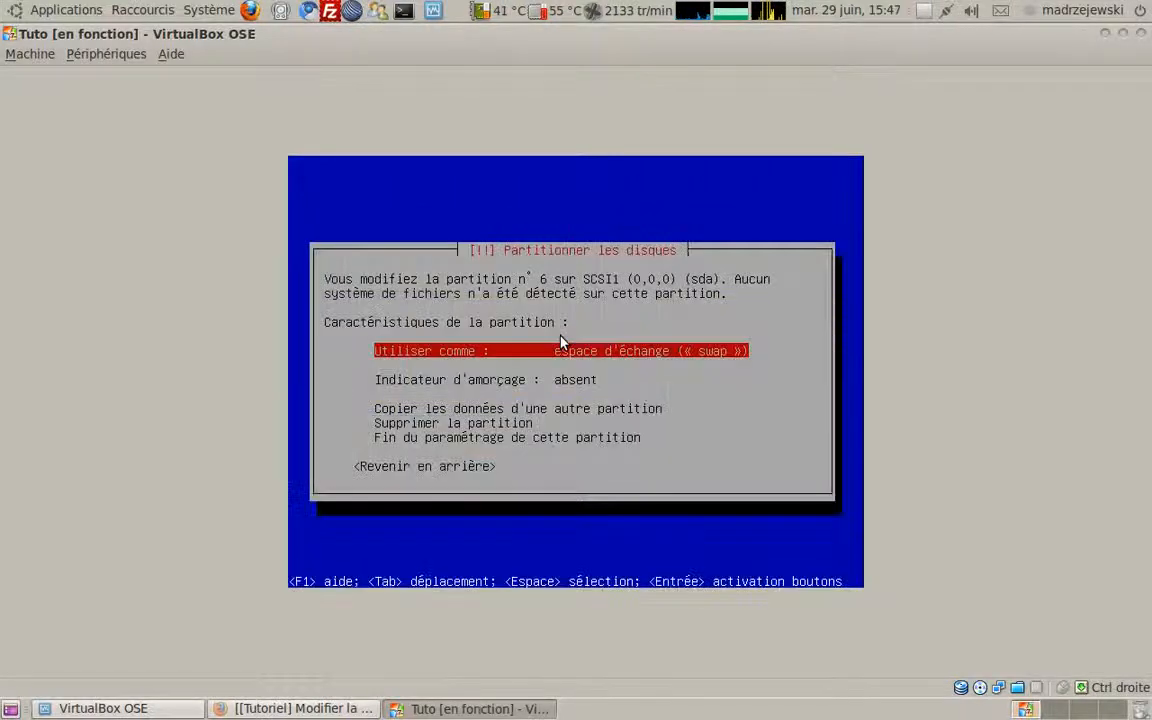
{"action": "key", "text": "Down"}
{"action": "key", "text": "Down"}
{"action": "key", "text": "Down"}
{"action": "key", "text": "Down"}
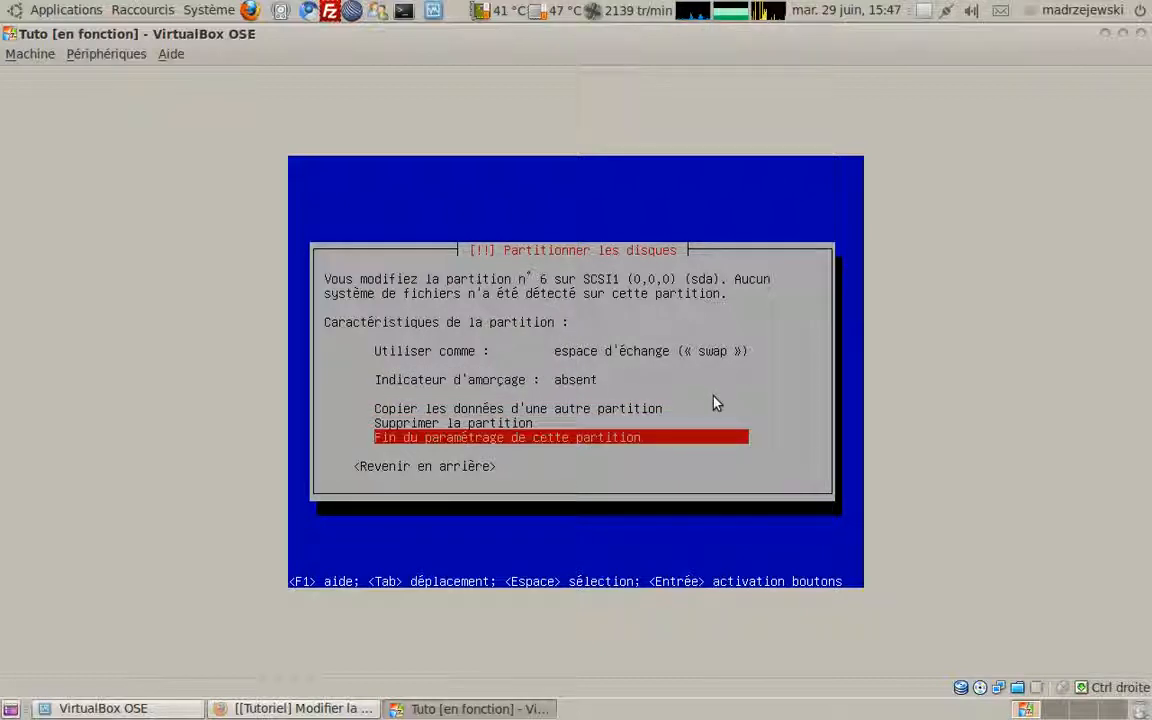
{"action": "key", "text": "Return"}
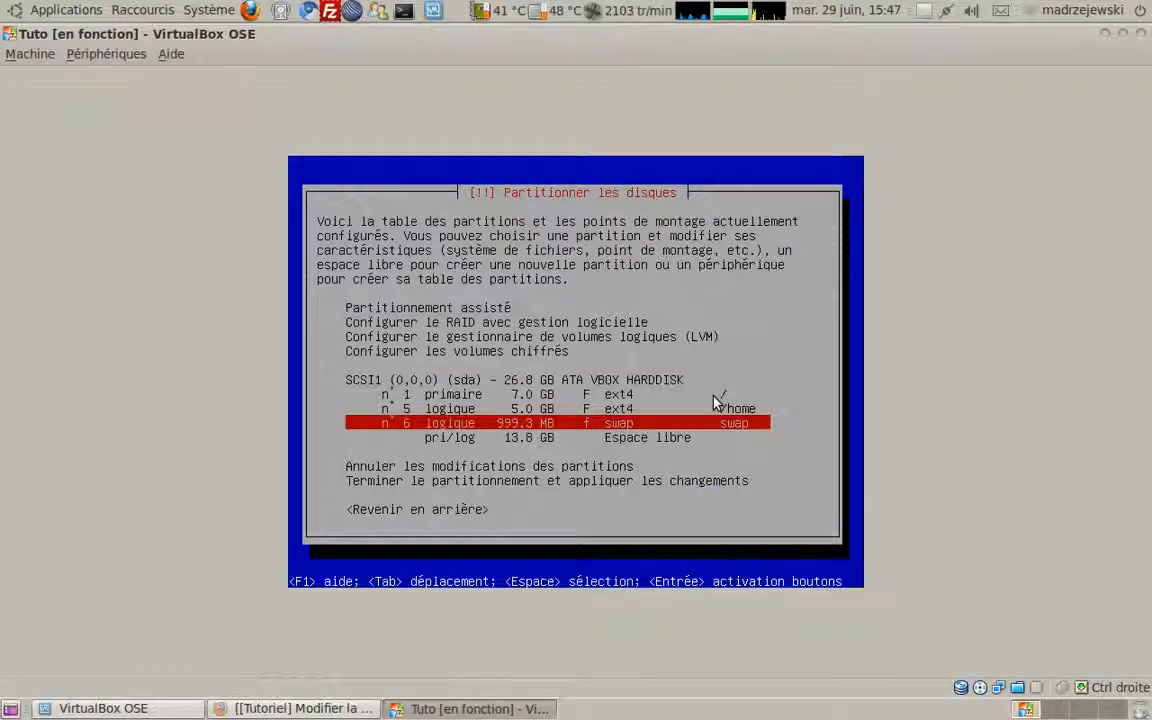
Step: Check the root, /home and swap rows, then finish partitioning and apply changes
{"action": "key", "text": "Up"}
{"action": "key", "text": "Up"}
{"action": "key", "text": "Up"}
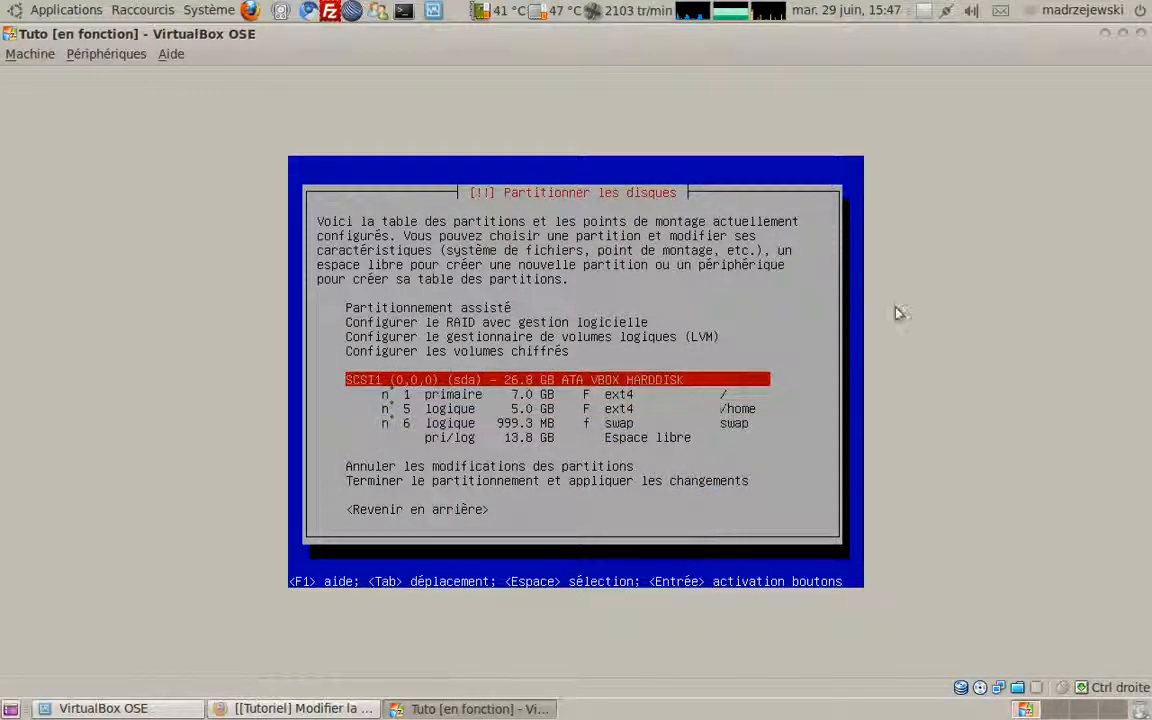
{"action": "key", "text": "Down"}
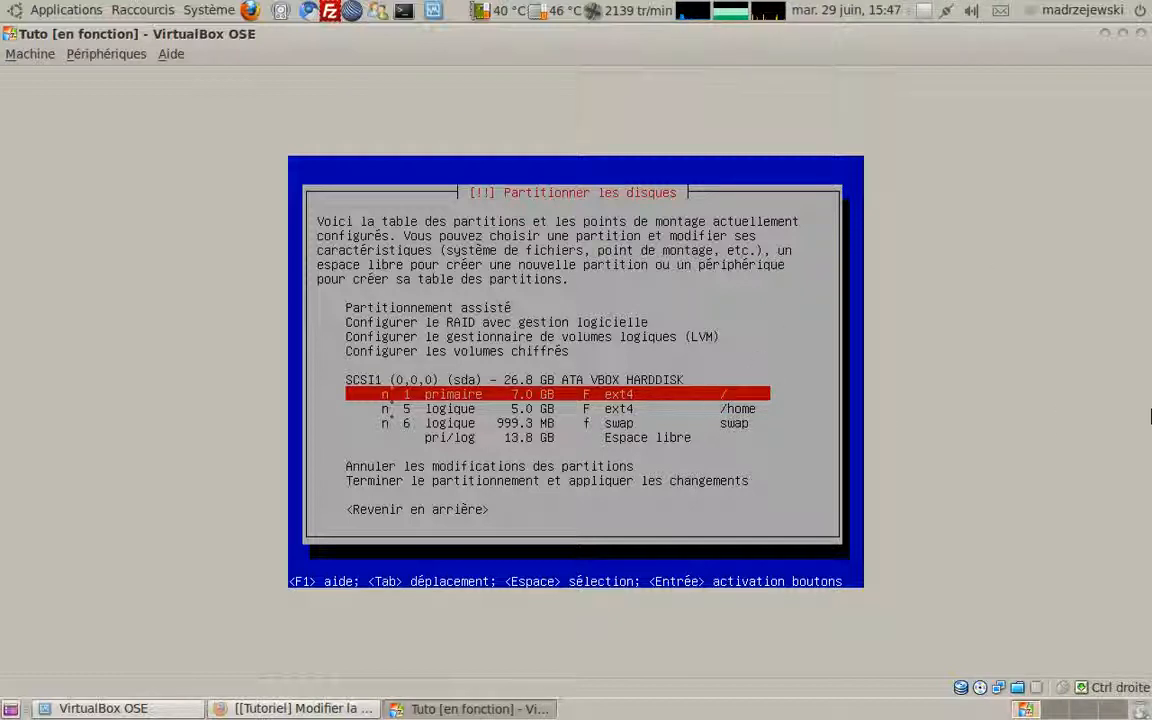
{"action": "key", "text": "Down"}
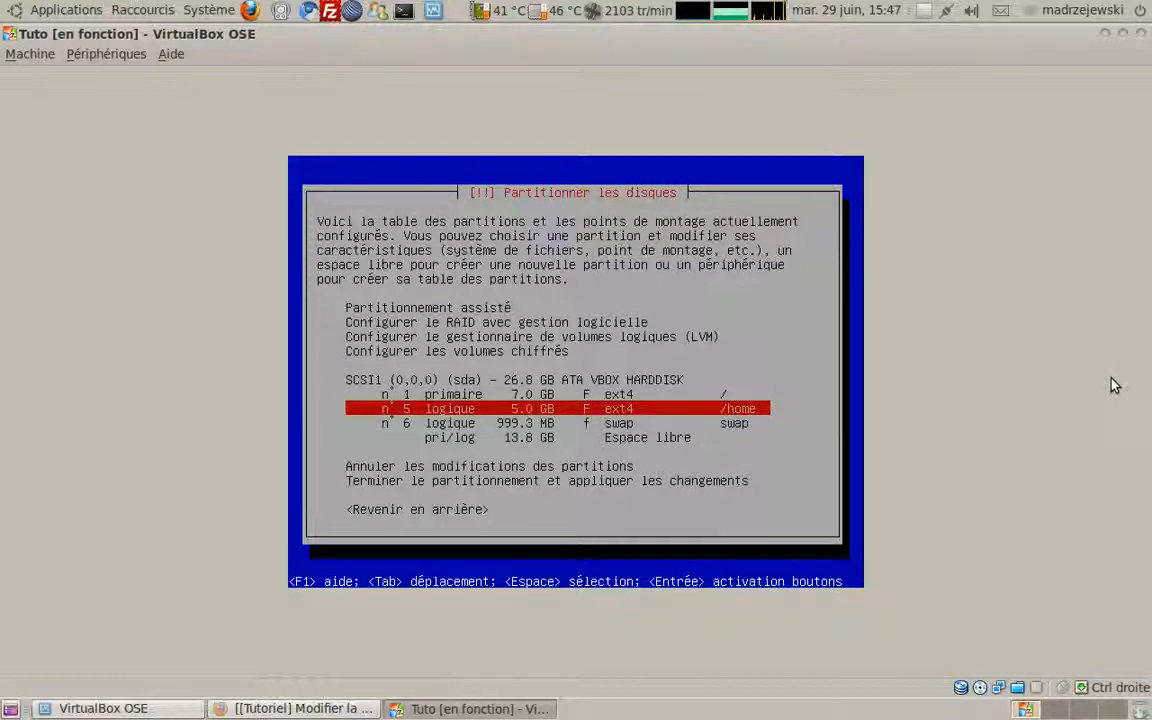
{"action": "key", "text": "Down"}
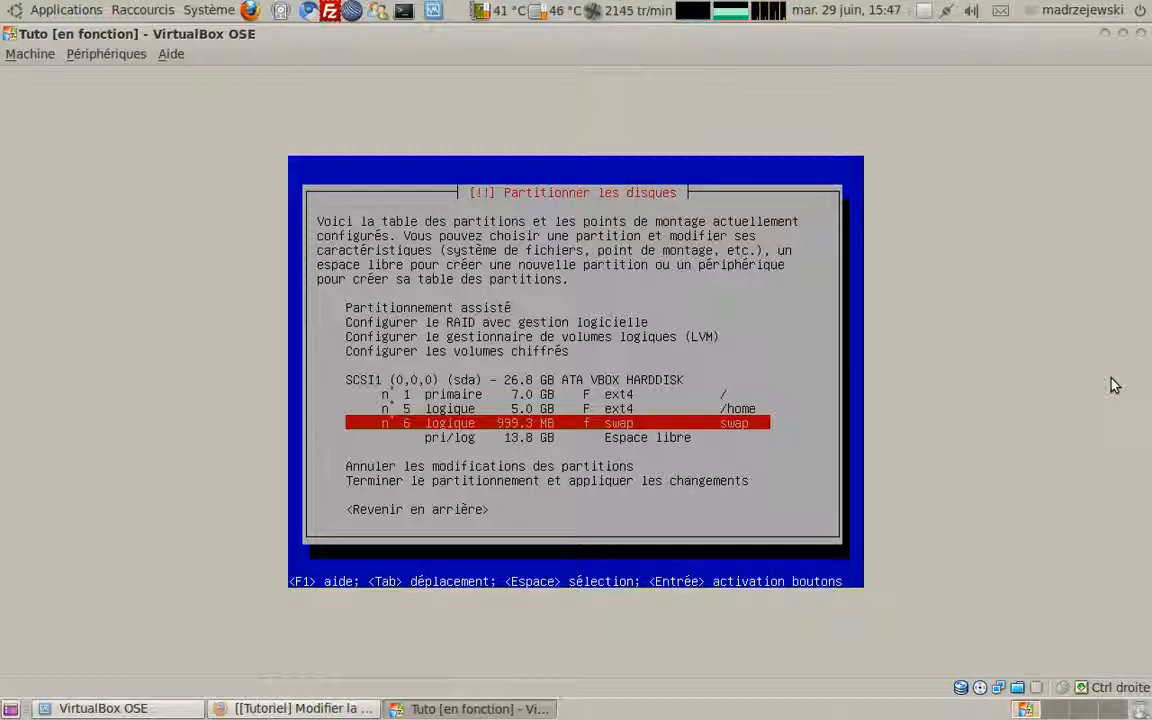
{"action": "key", "text": "Down"}
{"action": "key", "text": "Down"}
{"action": "key", "text": "Down"}
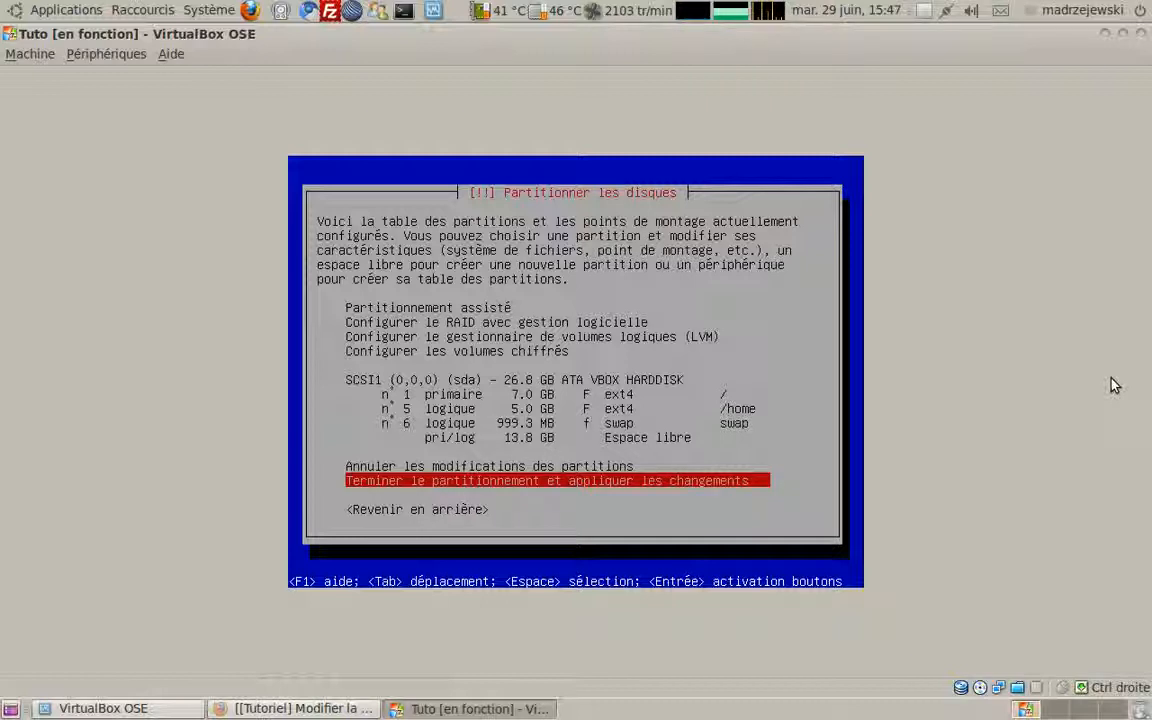
{"action": "key", "text": "Return"}
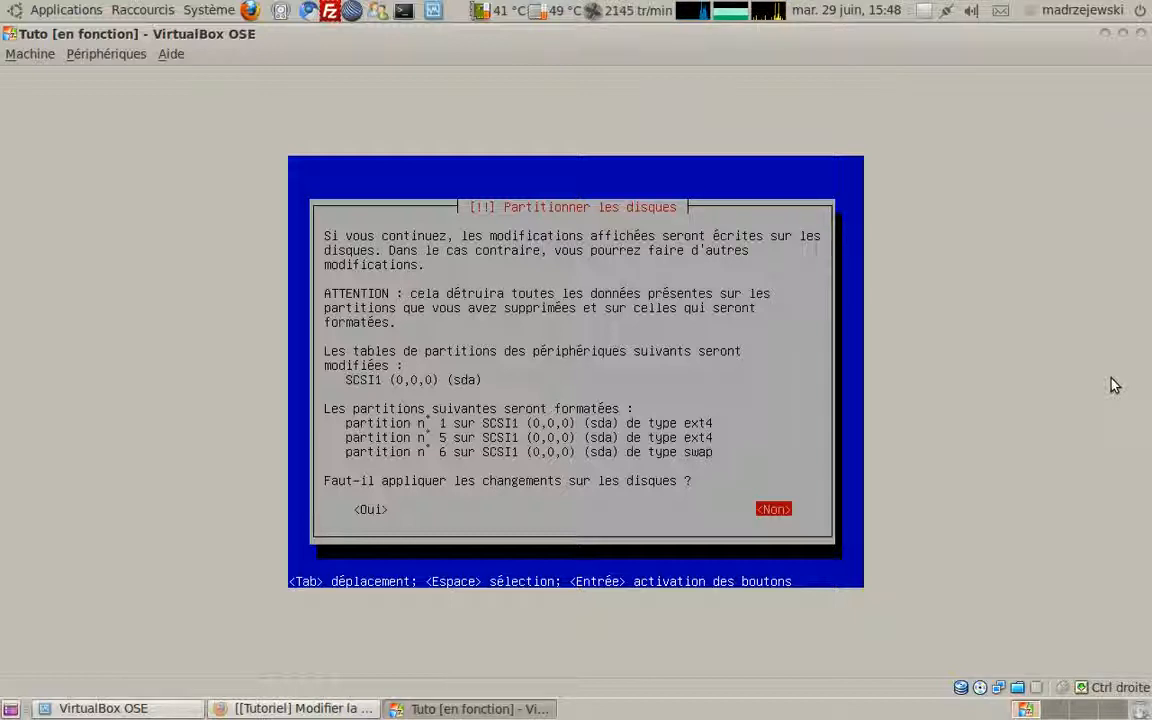
Step: Confirm with Oui to write the partition changes to disk
{"action": "key", "text": "Tab"}
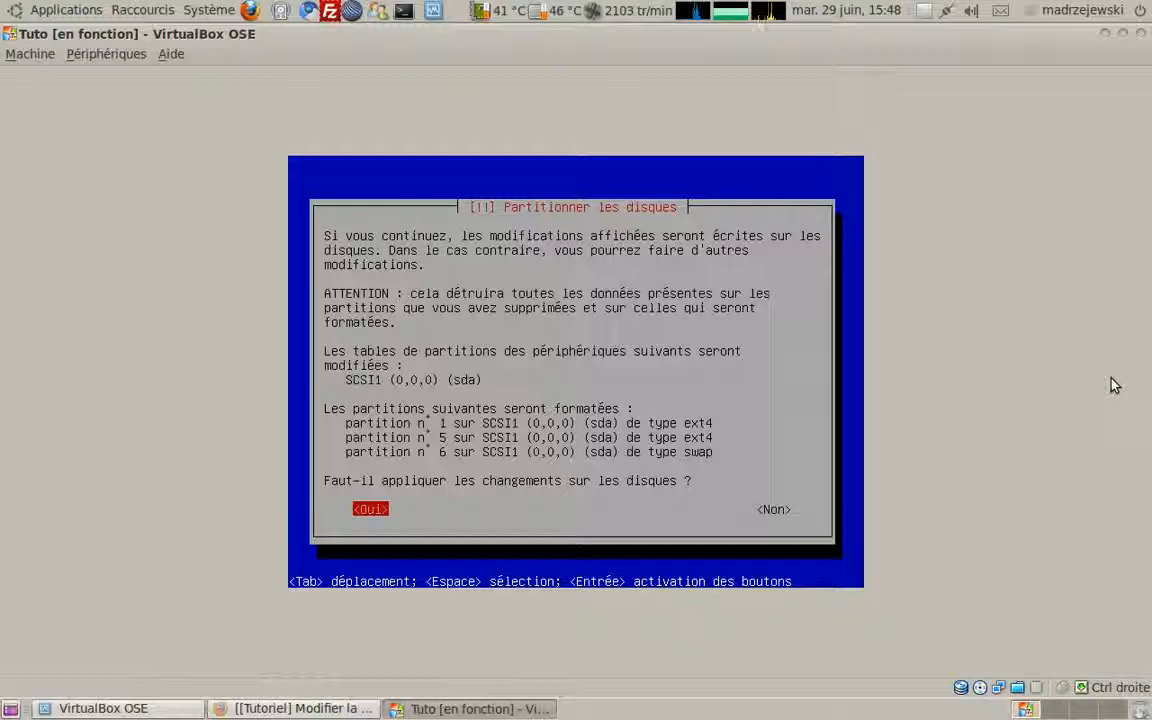
{"action": "key", "text": "Return"}
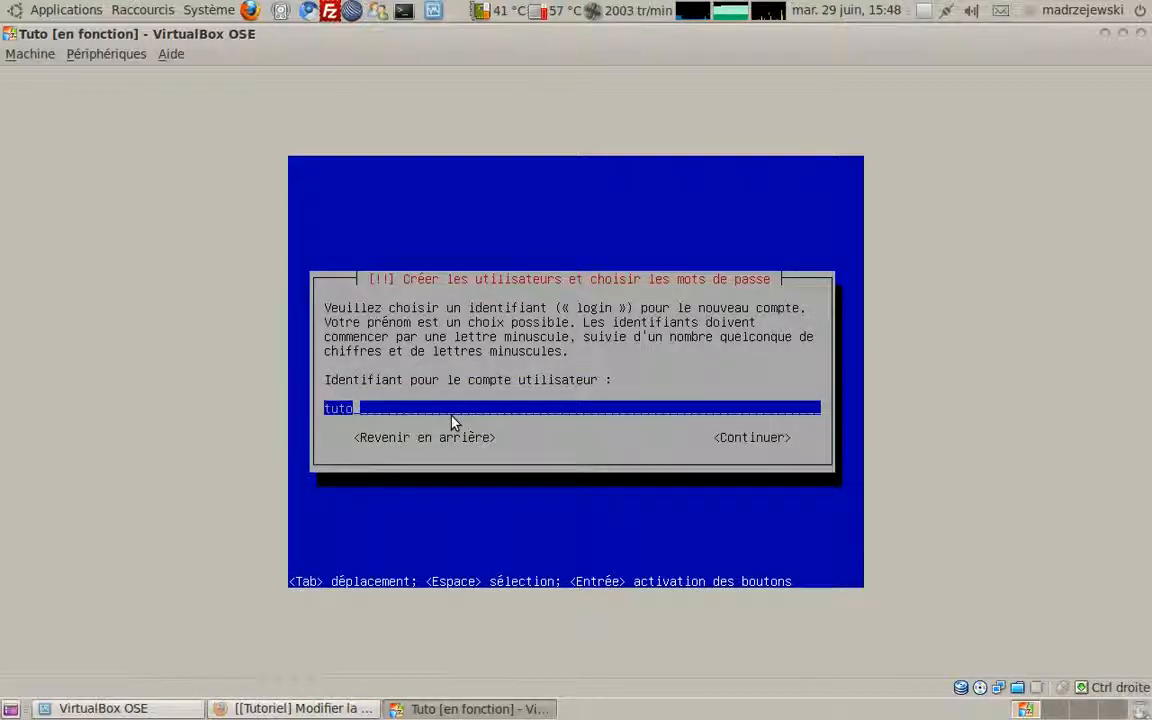
Step: Accept the tuto login, enter and confirm the account password, and keep the weak password
{"action": "key", "text": "Return"}
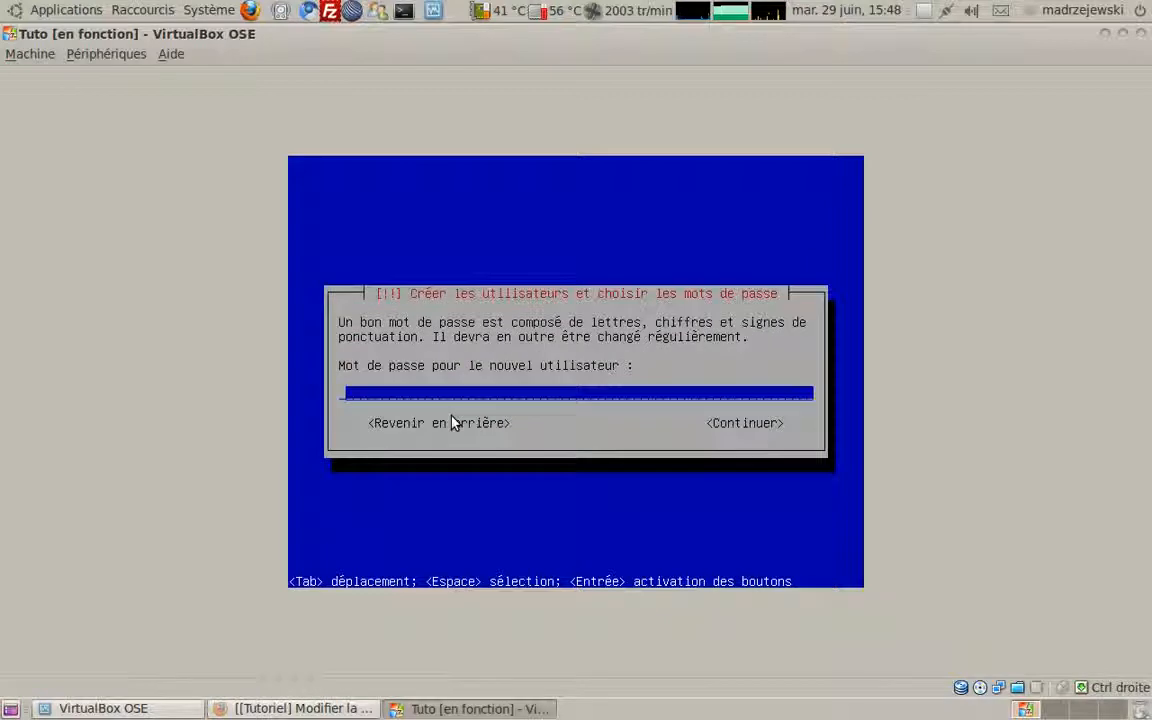
{"action": "type", "text": "tuto"}
{"action": "key", "text": "Return"}
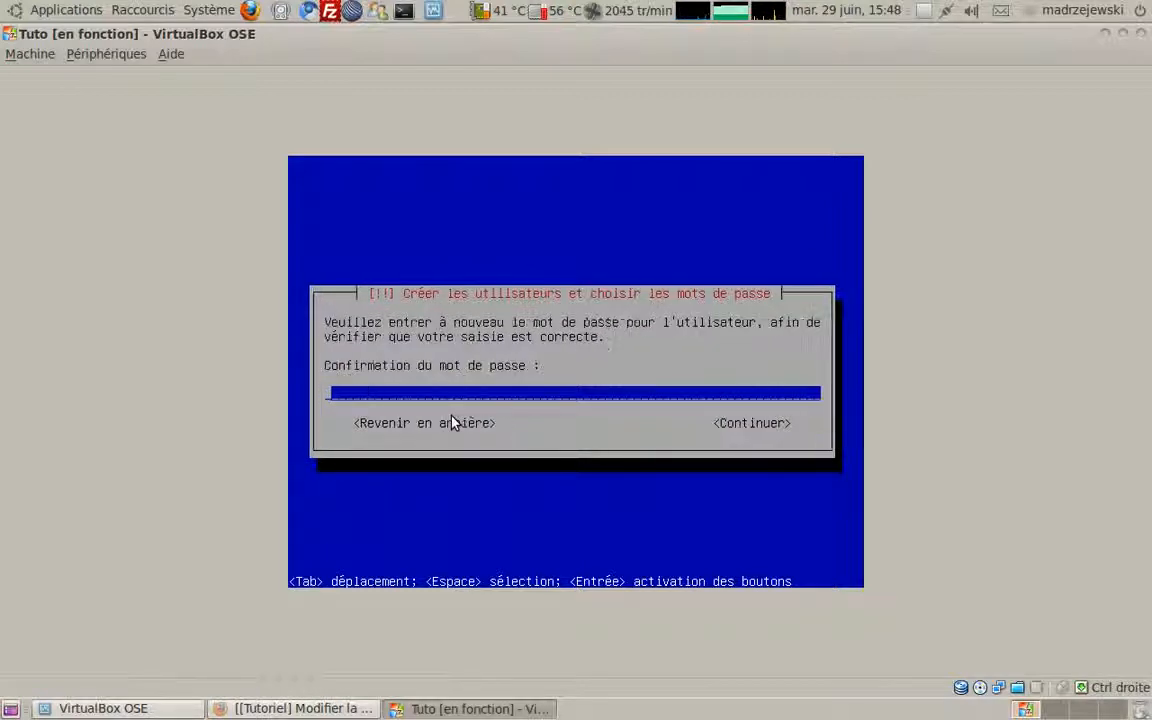
{"action": "type", "text": "tuto"}
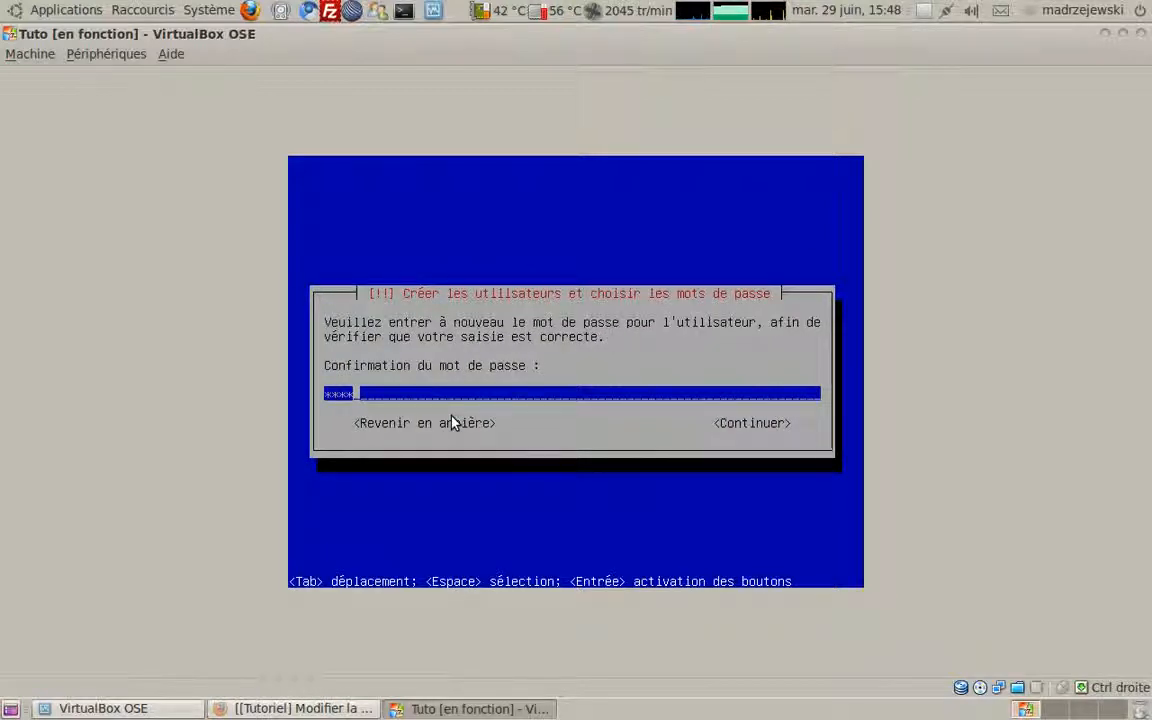
{"action": "key", "text": "Return"}
{"action": "key", "text": "Left"}
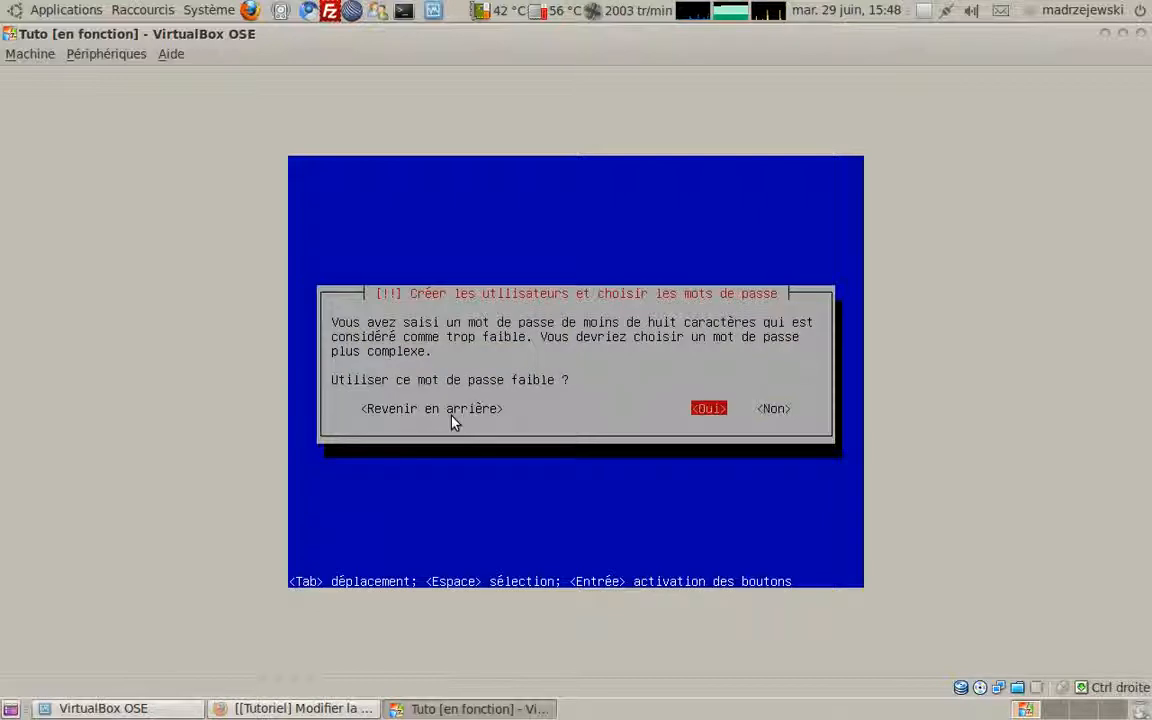
{"action": "key", "text": "Return"}
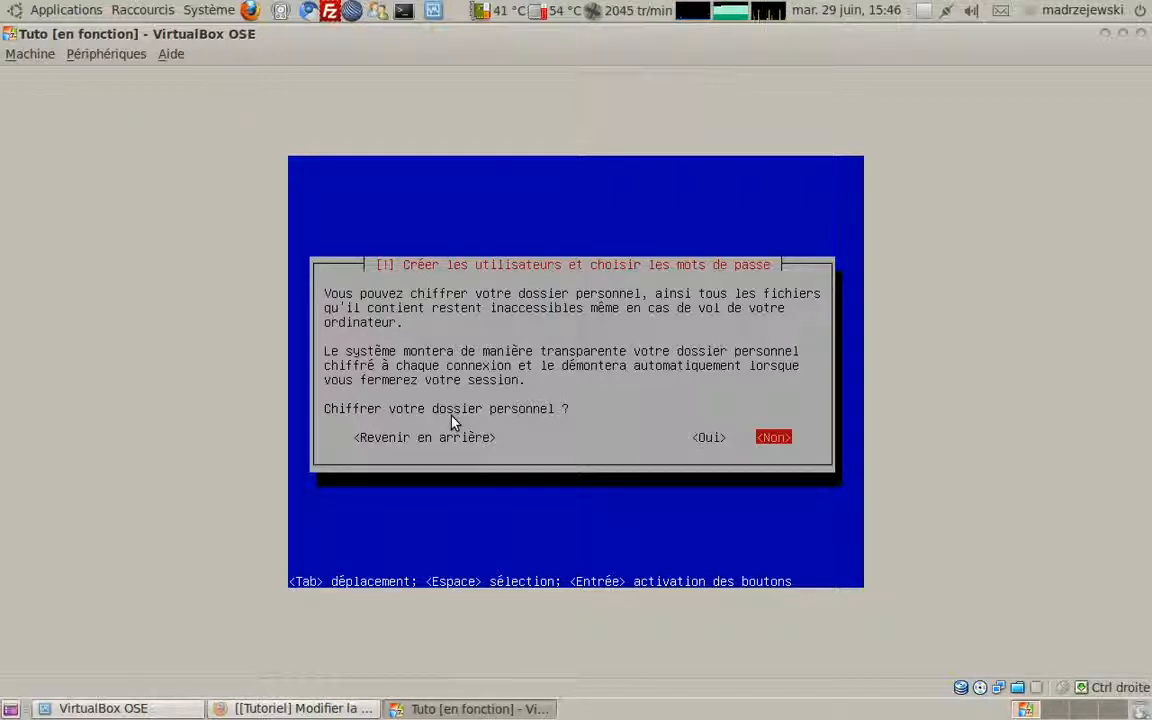
Step: Answer Non to home-folder encryption and continue with the HTTP proxy field left blank
{"action": "key", "text": "Return"}
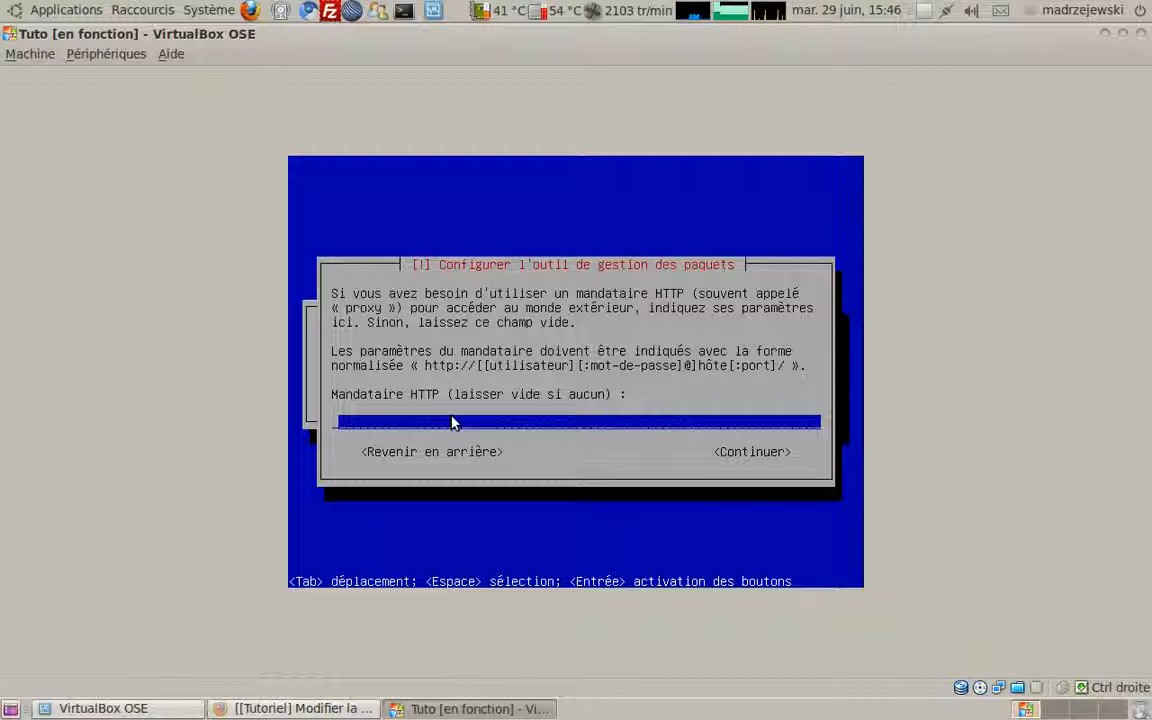
{"action": "key", "text": "Return"}
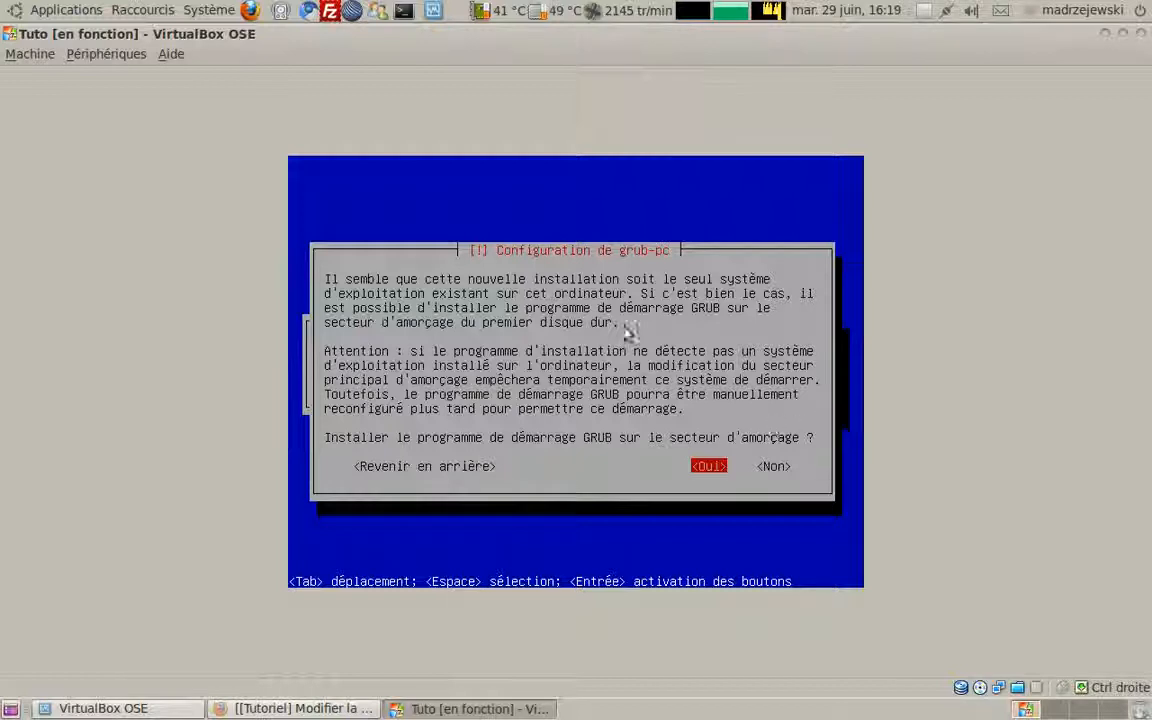
Step: Answer Oui to installing the GRUB boot loader on the master boot record
{"action": "left_click", "coordinate": [30, 53]}
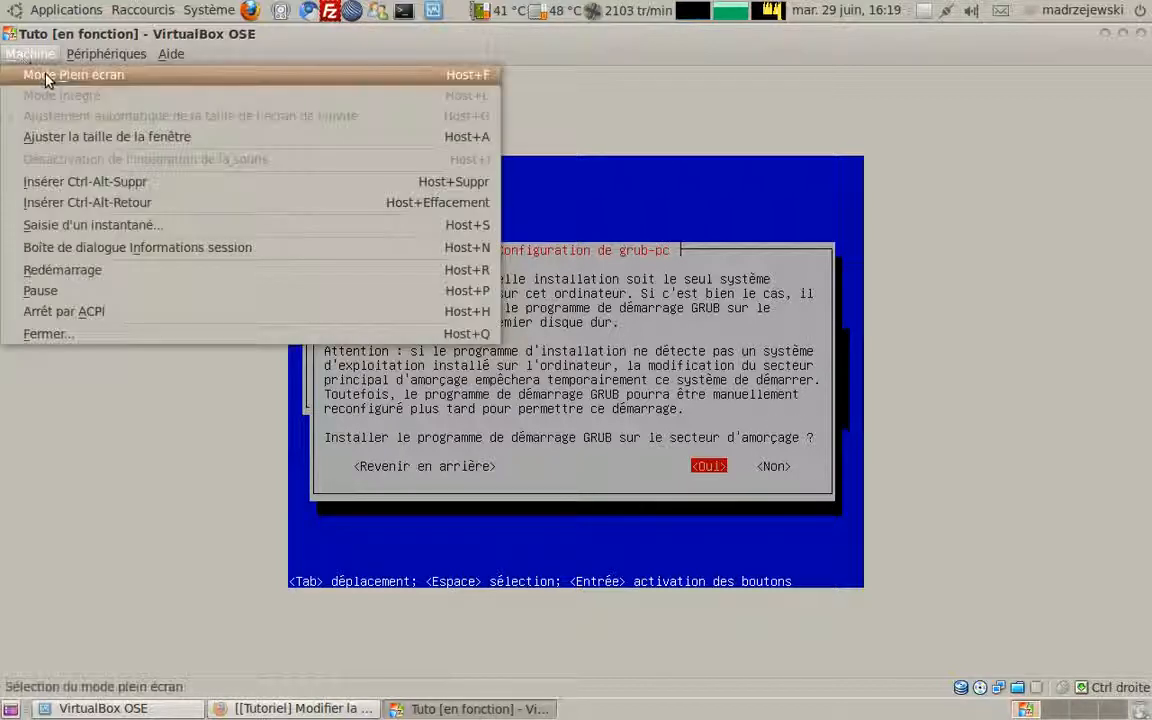
{"action": "left_click", "coordinate": [648, 281]}
{"action": "key", "text": "Return"}
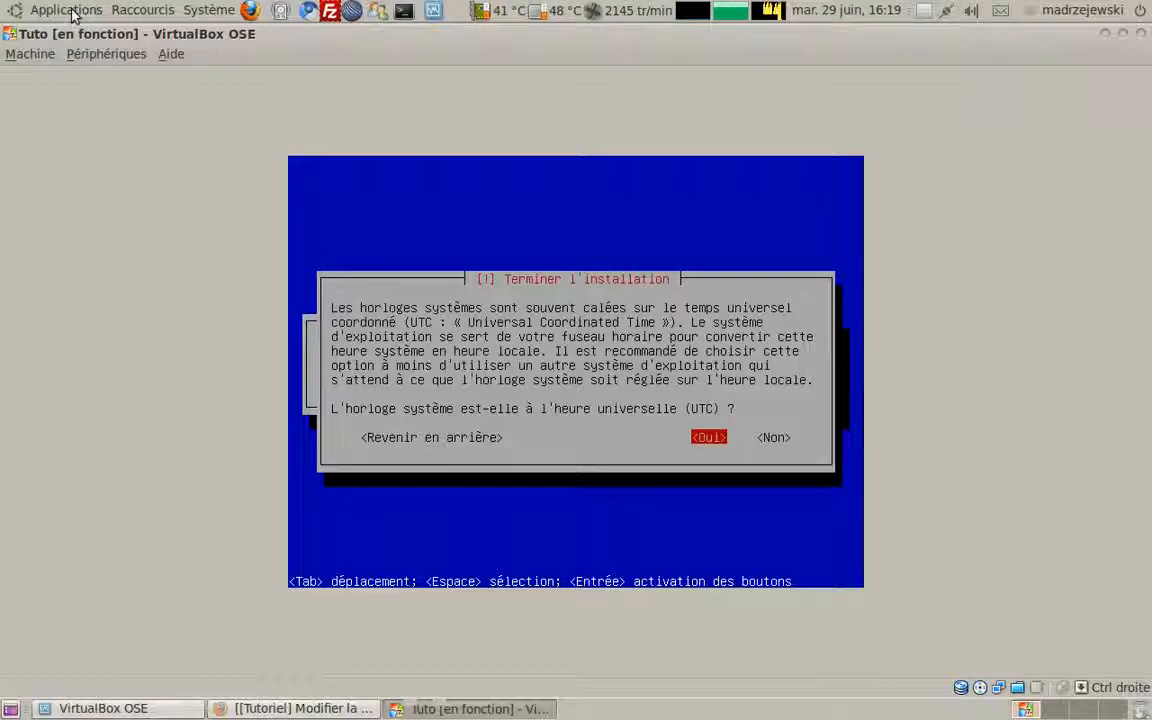
Step: Answer Oui to confirm the system clock is set to UTC
{"action": "left_click", "coordinate": [28, 53]}
{"action": "left_click", "coordinate": [795, 194]}
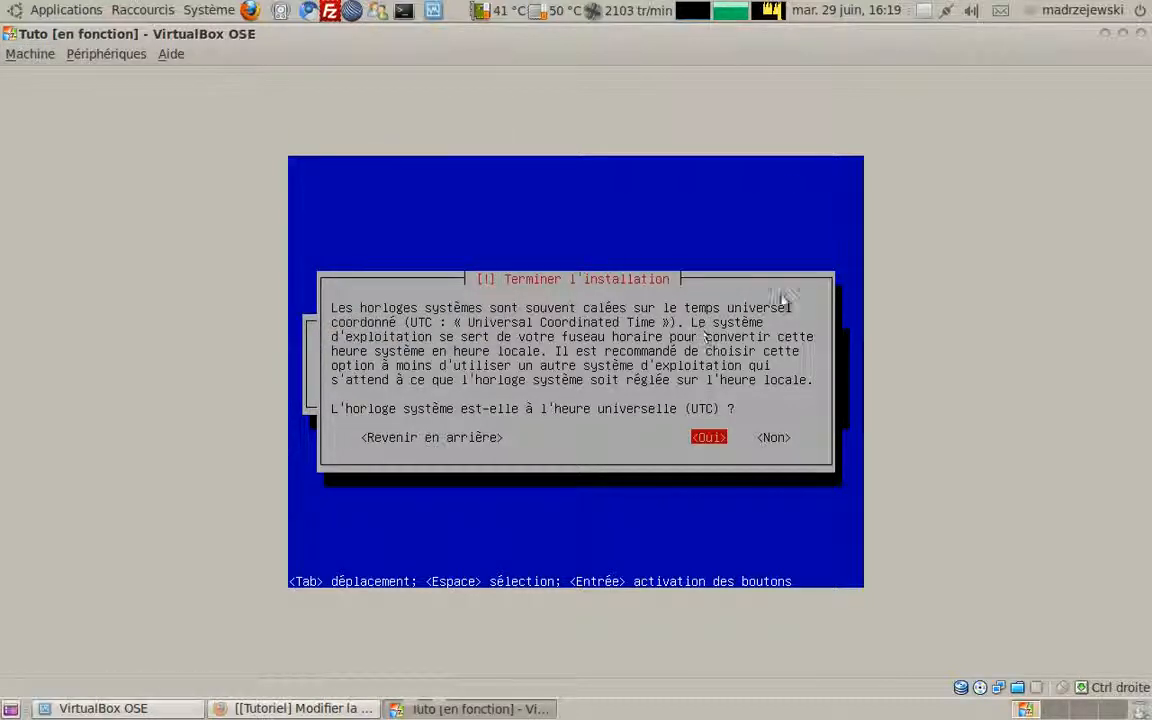
{"action": "key", "text": "Return"}
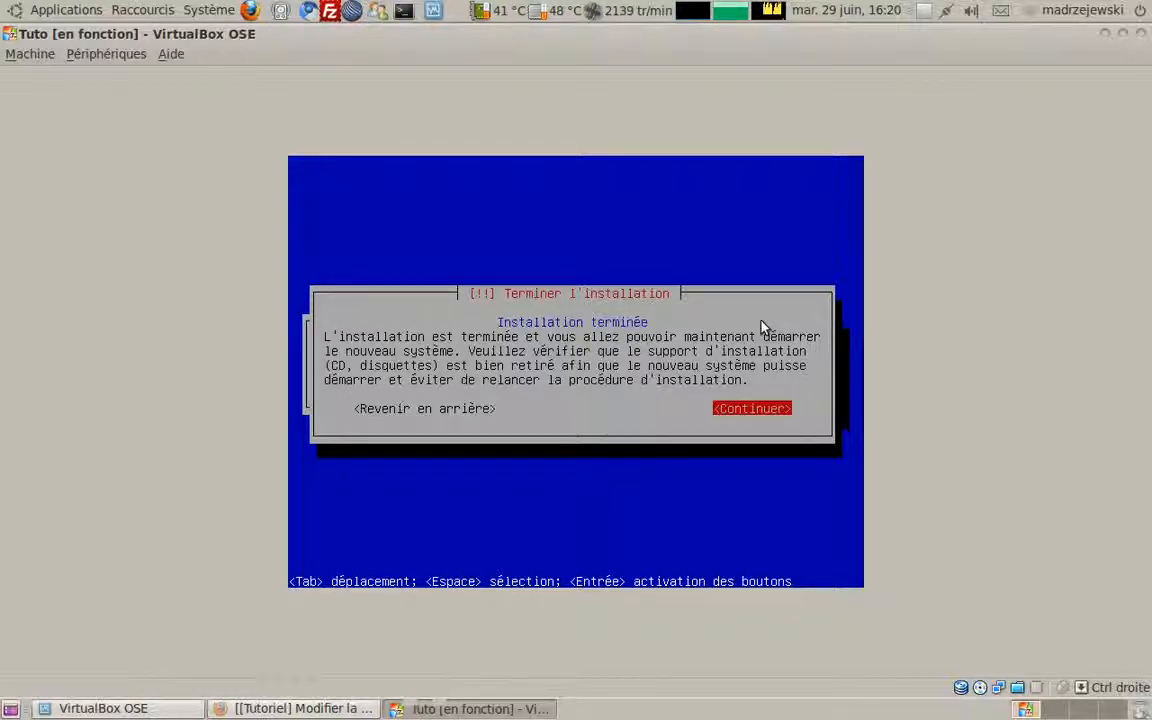
Step: Accept the installation-complete notice with Continuer so the Tuto VM reboots into Ubuntu
{"action": "left_click", "coordinate": [38, 52]}
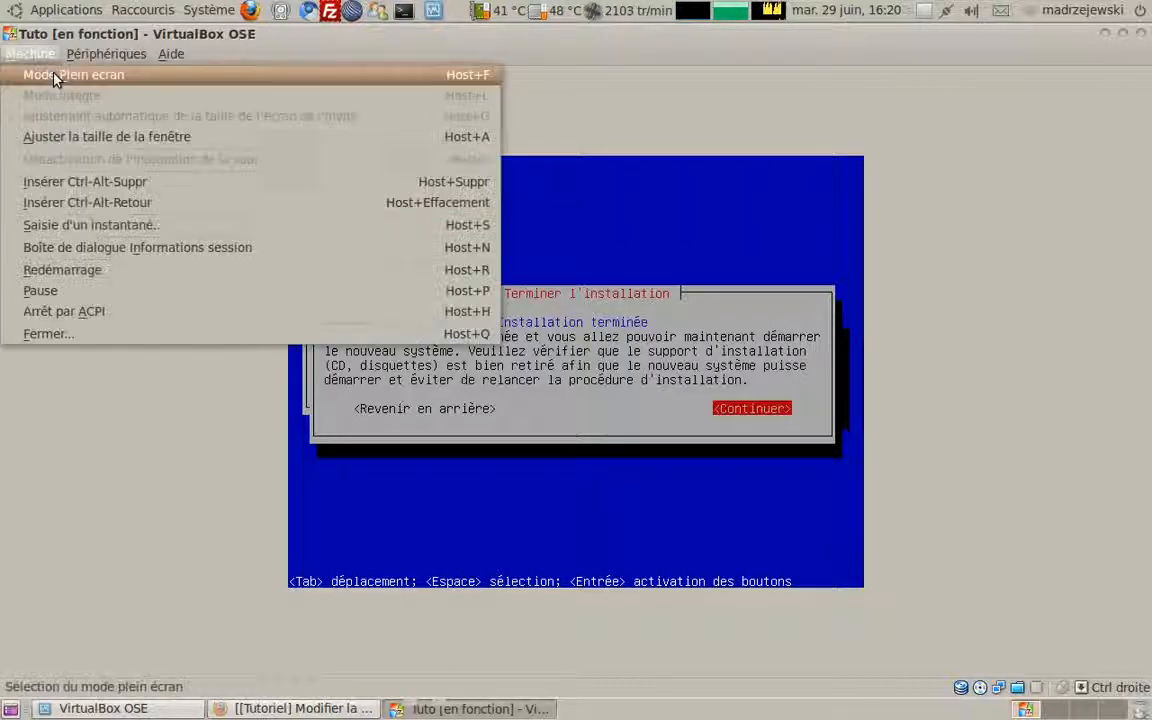
{"action": "key", "text": "Escape"}
{"action": "key", "text": "Return"}
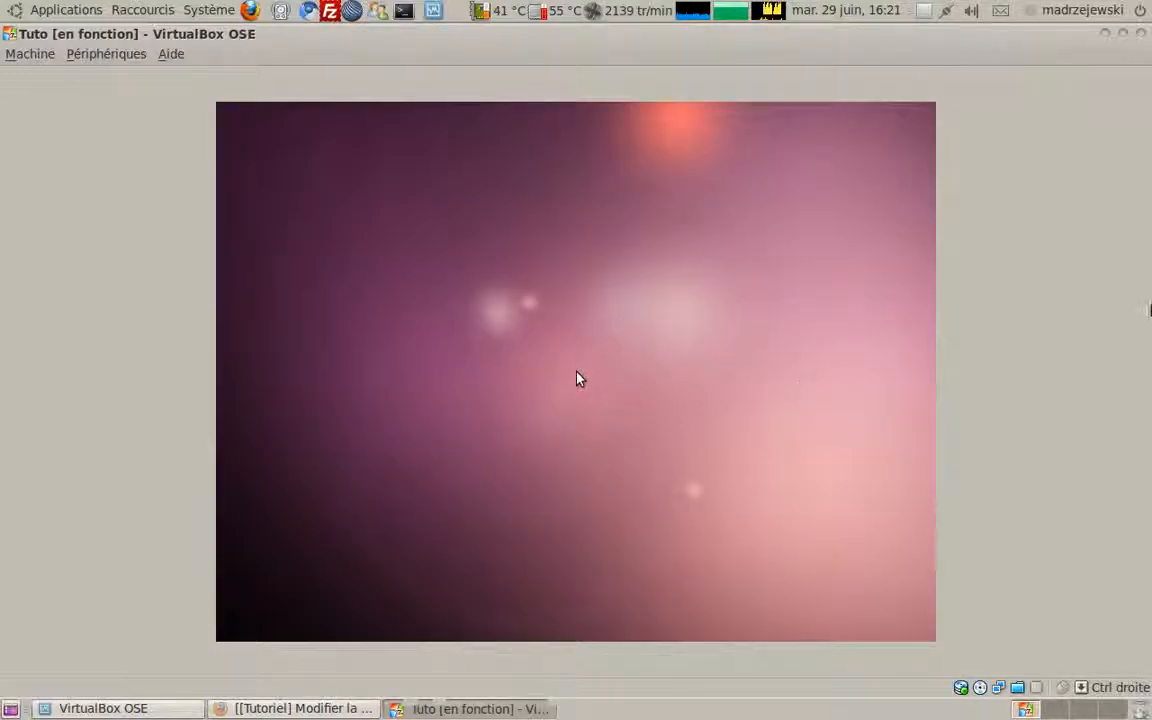
{"action": "left_click", "coordinate": [30, 54]}
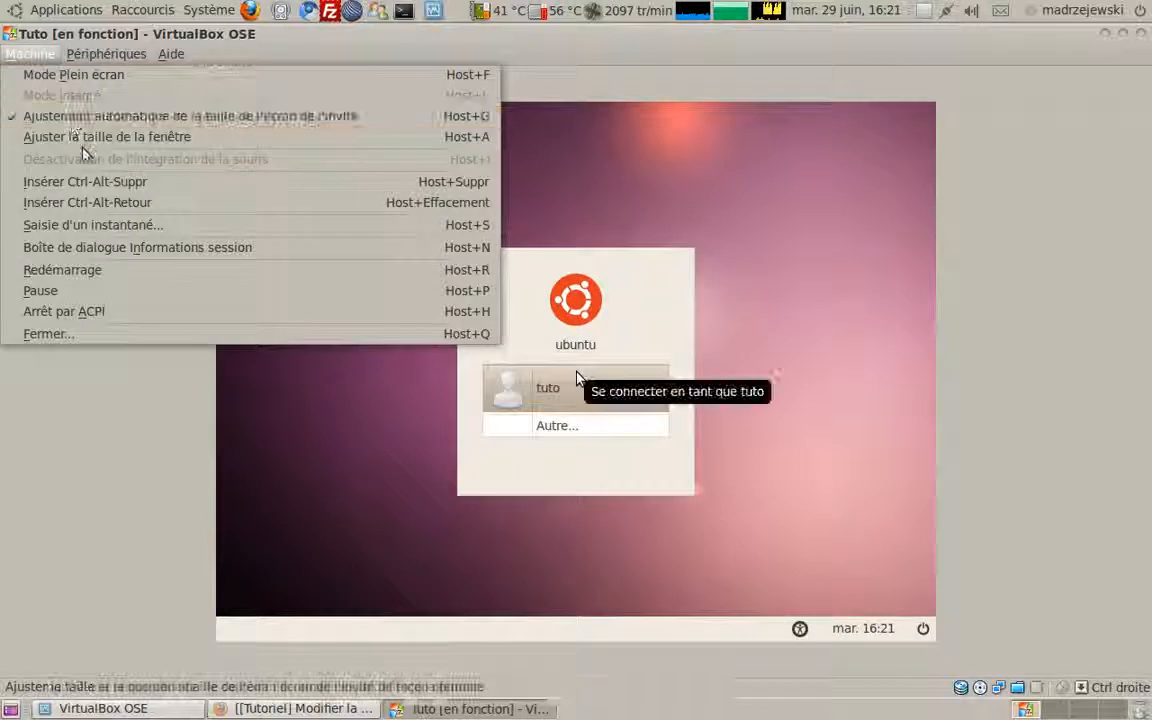
Step: Select the tuto account in the Ubuntu GDM login box
{"action": "left_click", "coordinate": [84, 146]}
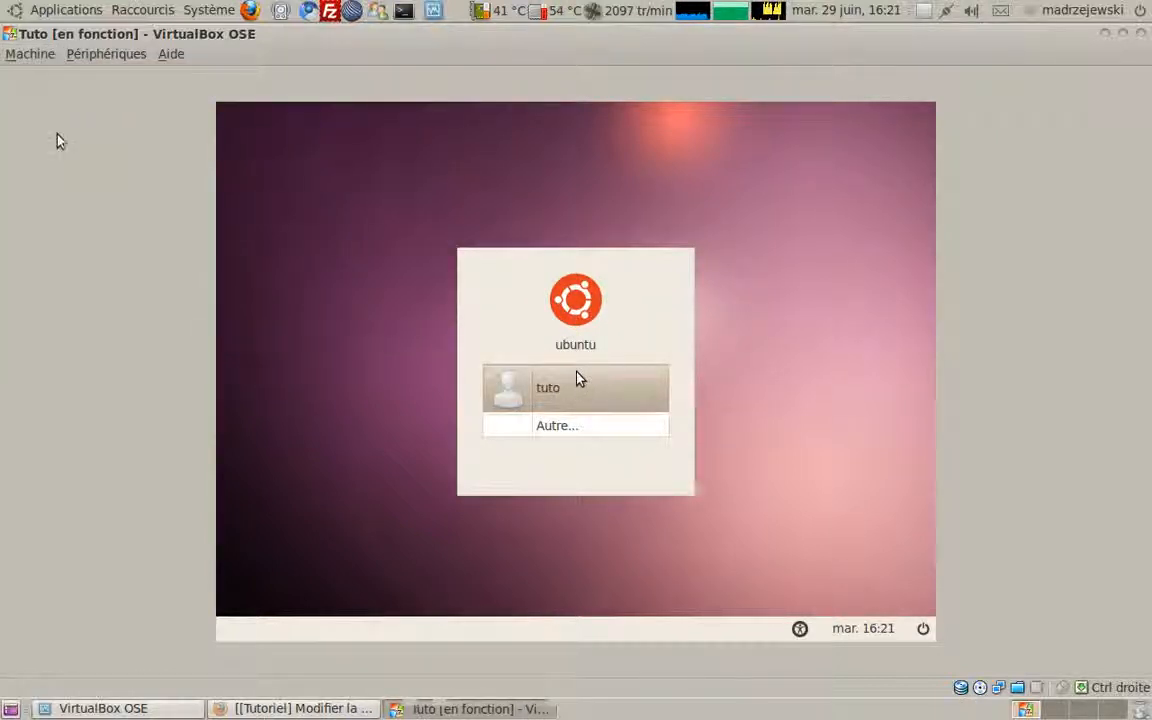
{"action": "left_click", "coordinate": [15, 53]}
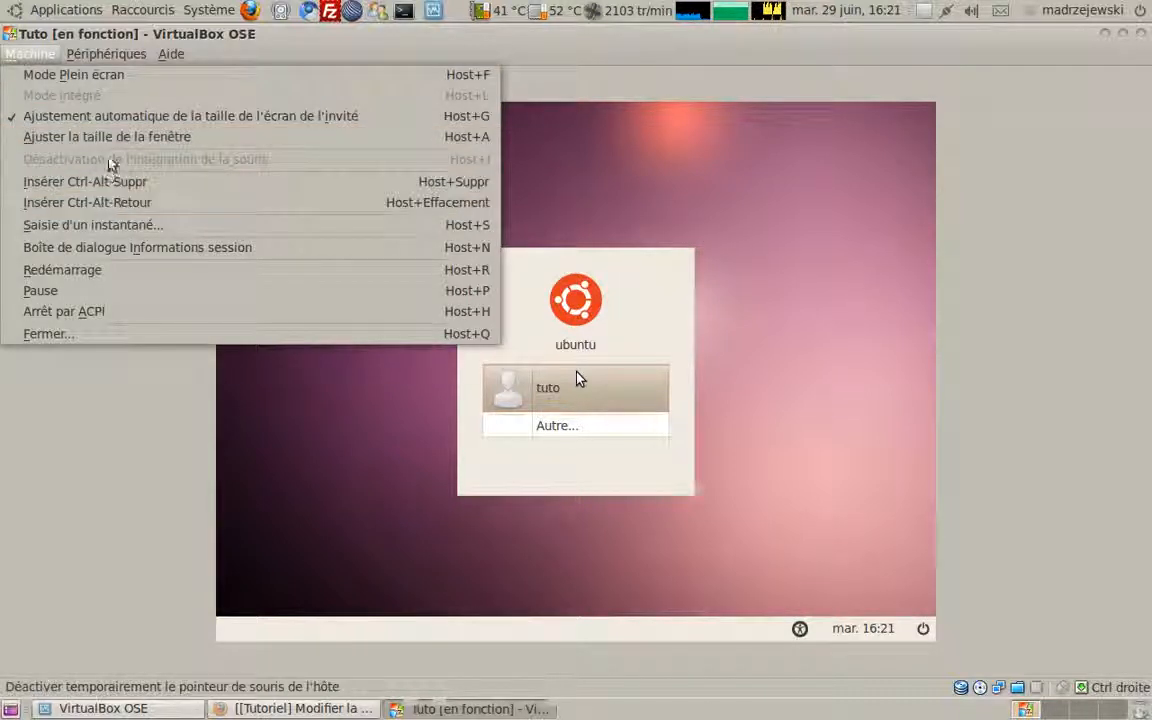
{"action": "left_click", "coordinate": [698, 259]}
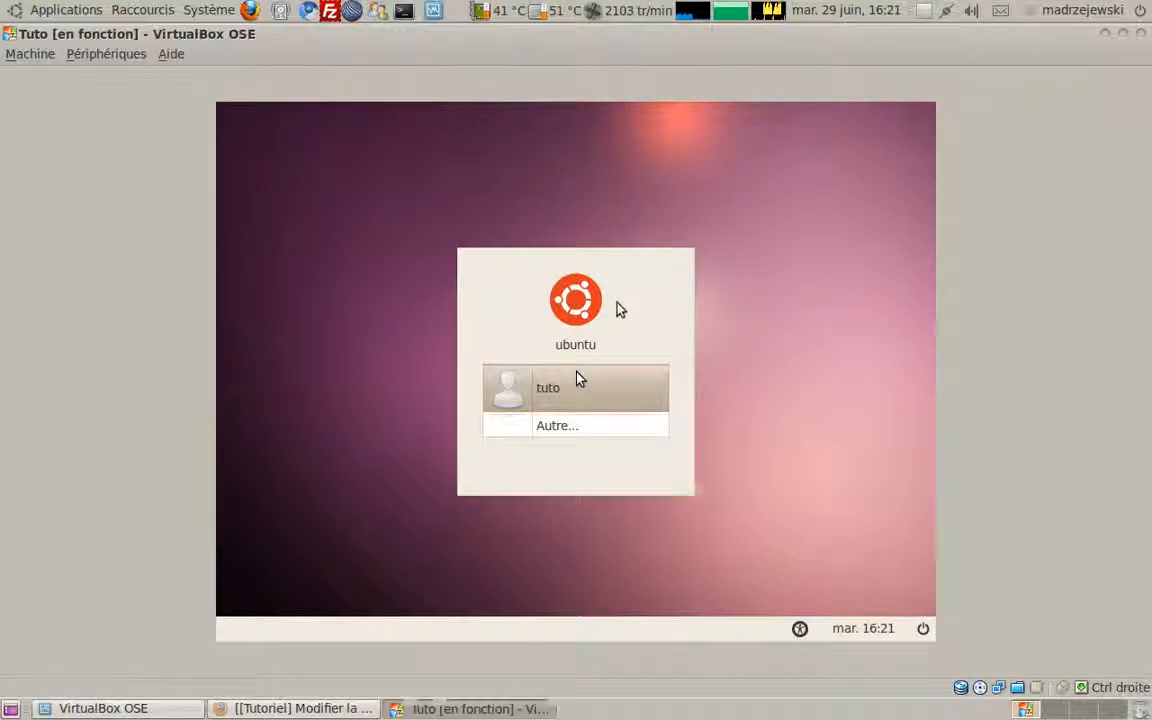
{"action": "left_click", "coordinate": [578, 378]}
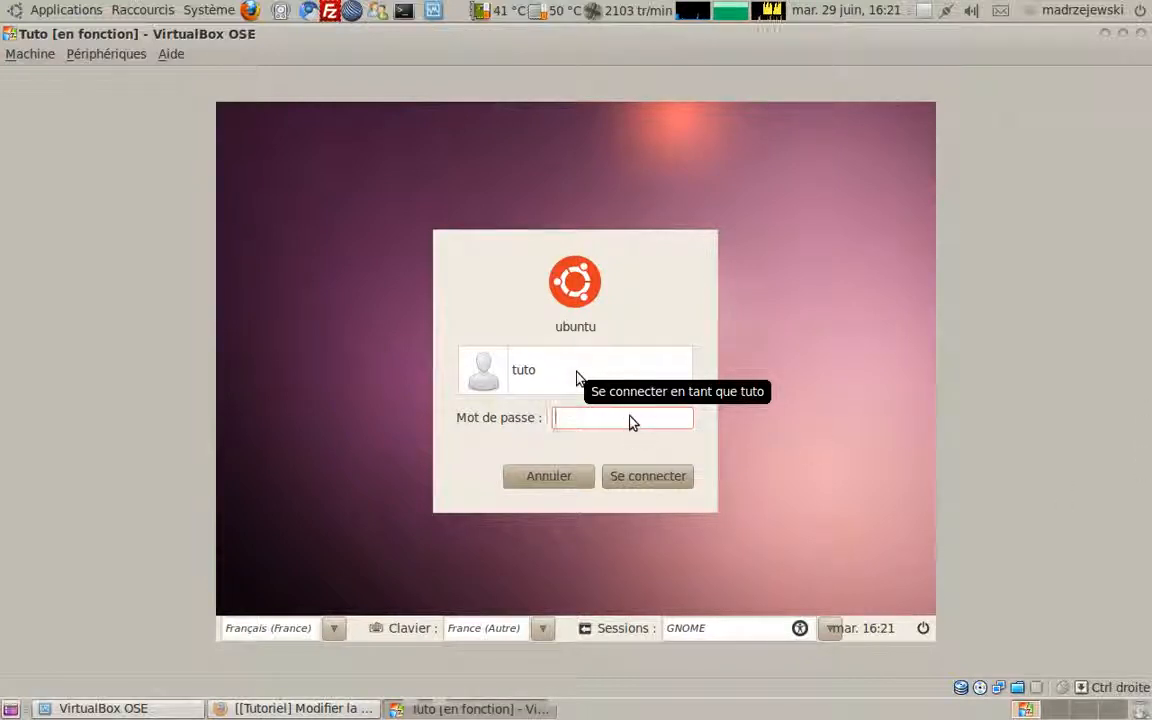
Step: Type the first two characters of the tuto account's password into Mot de passe
{"action": "left_click", "coordinate": [20, 59]}
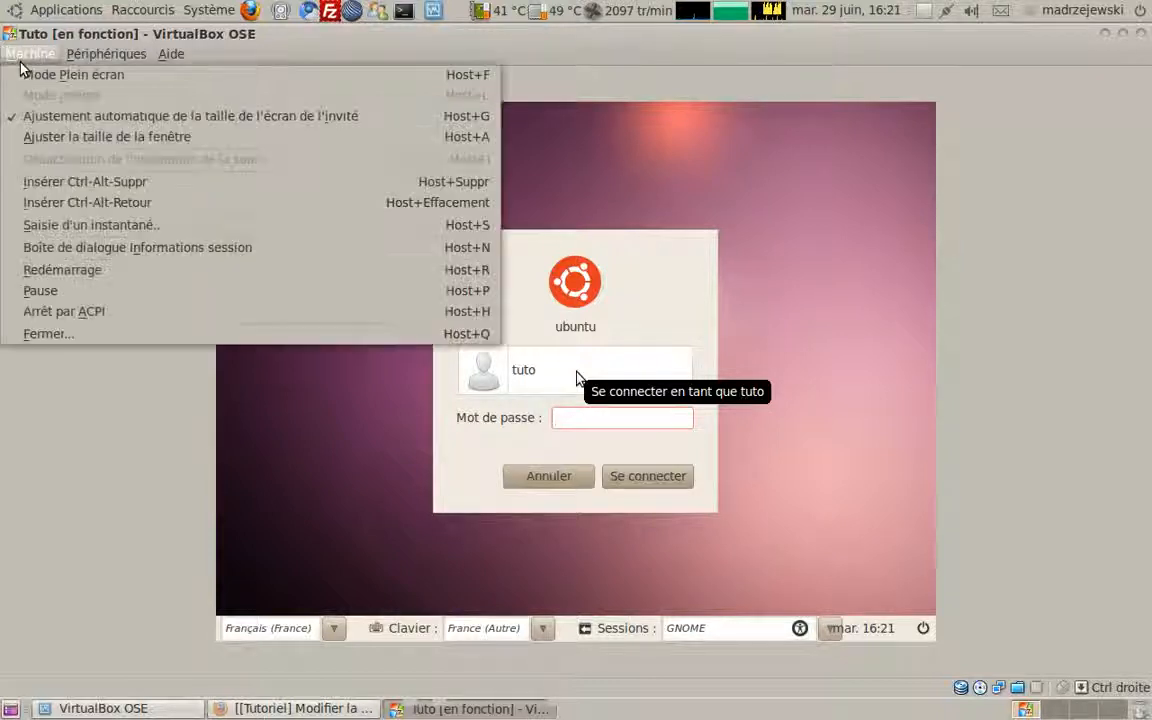
{"action": "left_click", "coordinate": [826, 408]}
{"action": "type", "text": "●"}
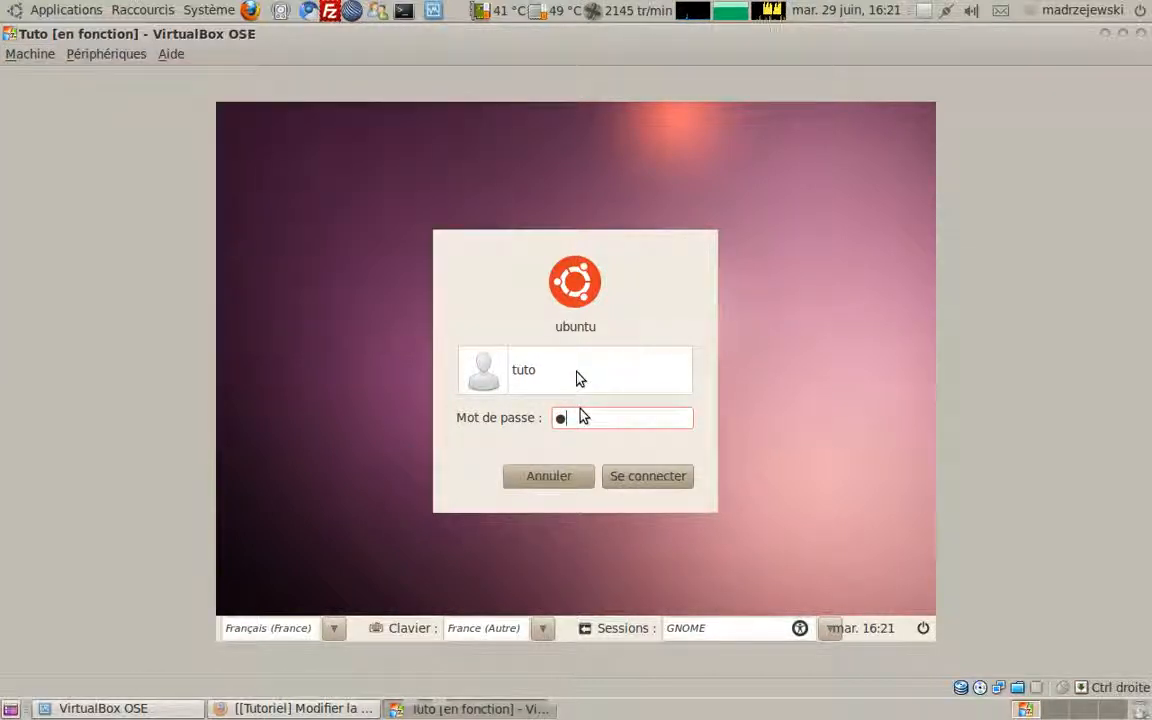
{"action": "left_click", "coordinate": [15, 57]}
{"action": "left_click", "coordinate": [607, 287]}
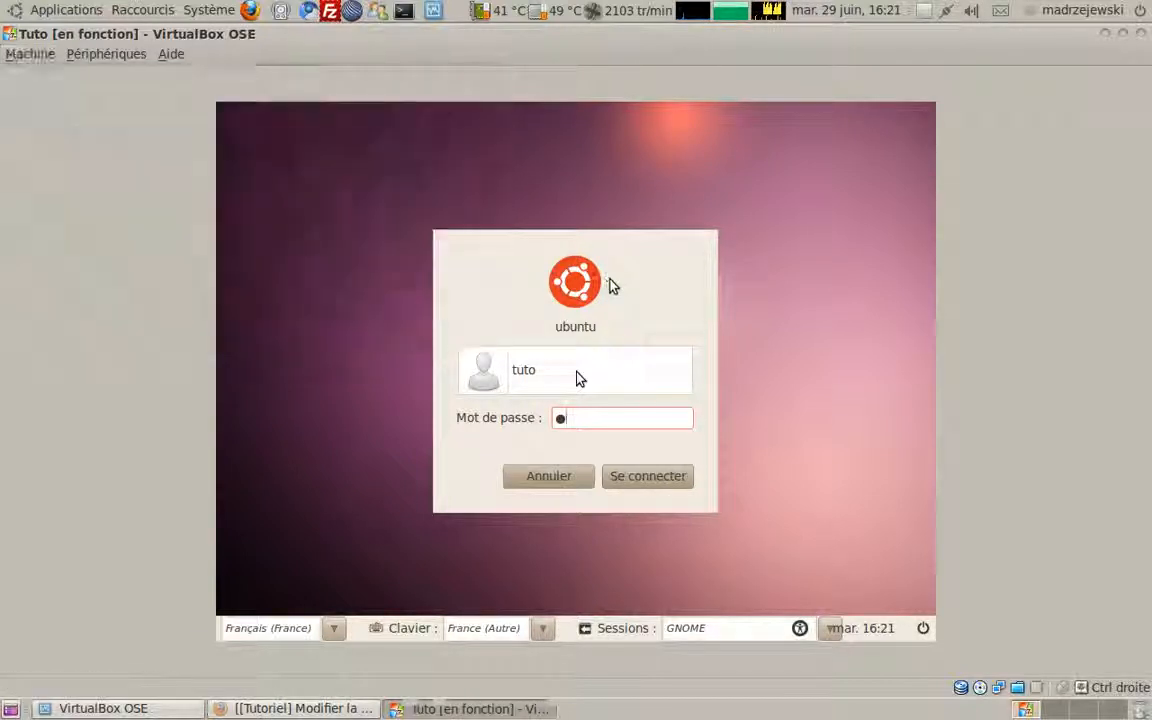
{"action": "type", "text": "●"}
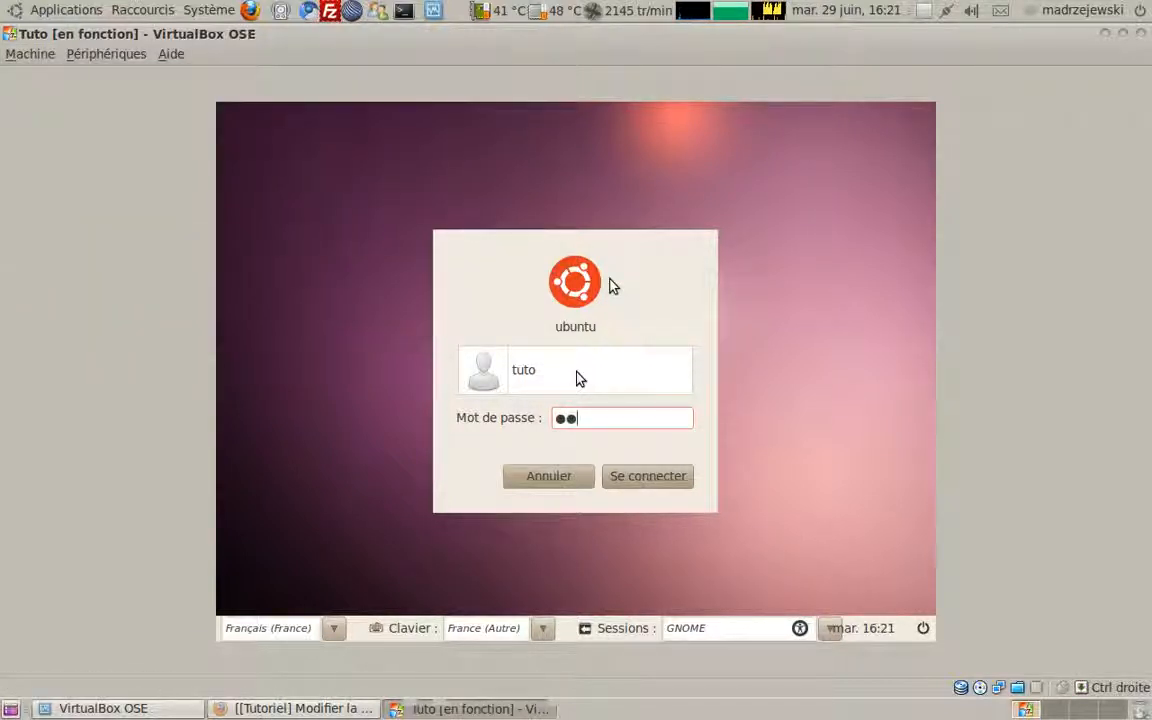